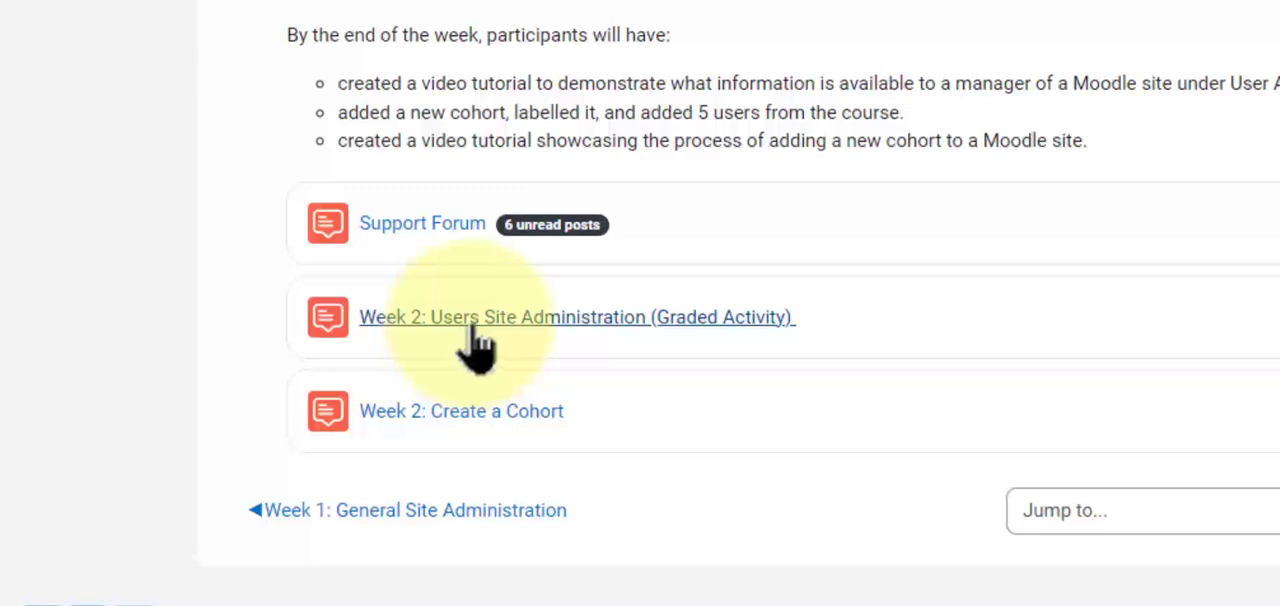
# Open the Week 2: Users Site Administration (Graded Activity) forum, and switch to the Blended Online Learning site's user list.
pyautogui.click(477, 330)
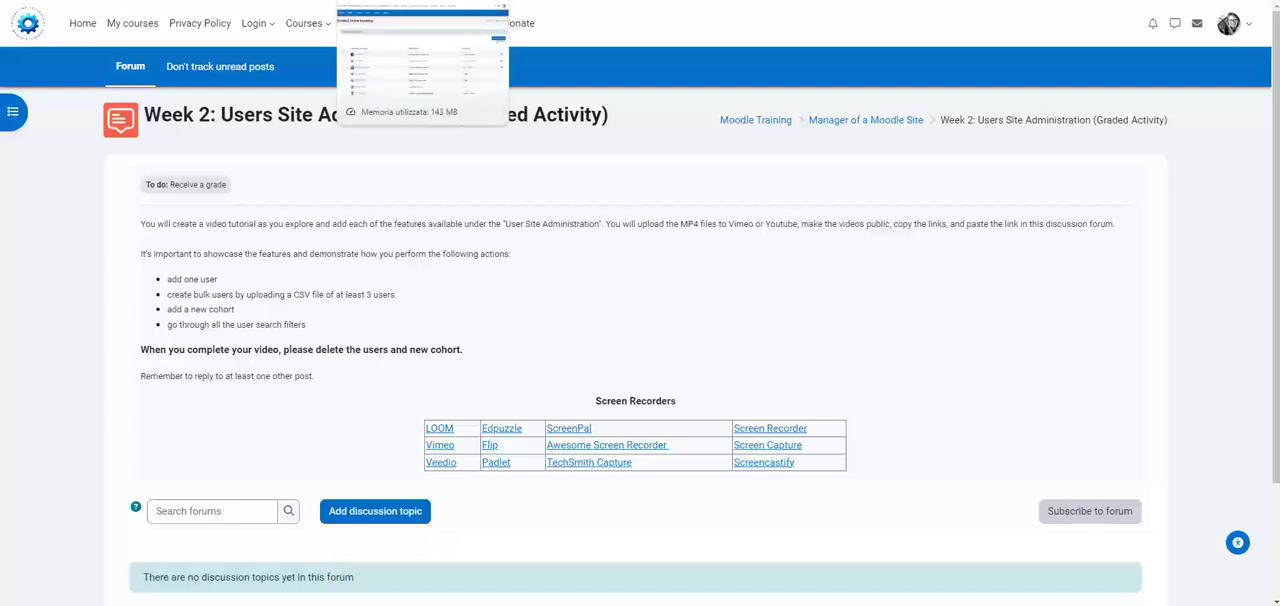
pyautogui.click(390, 1)
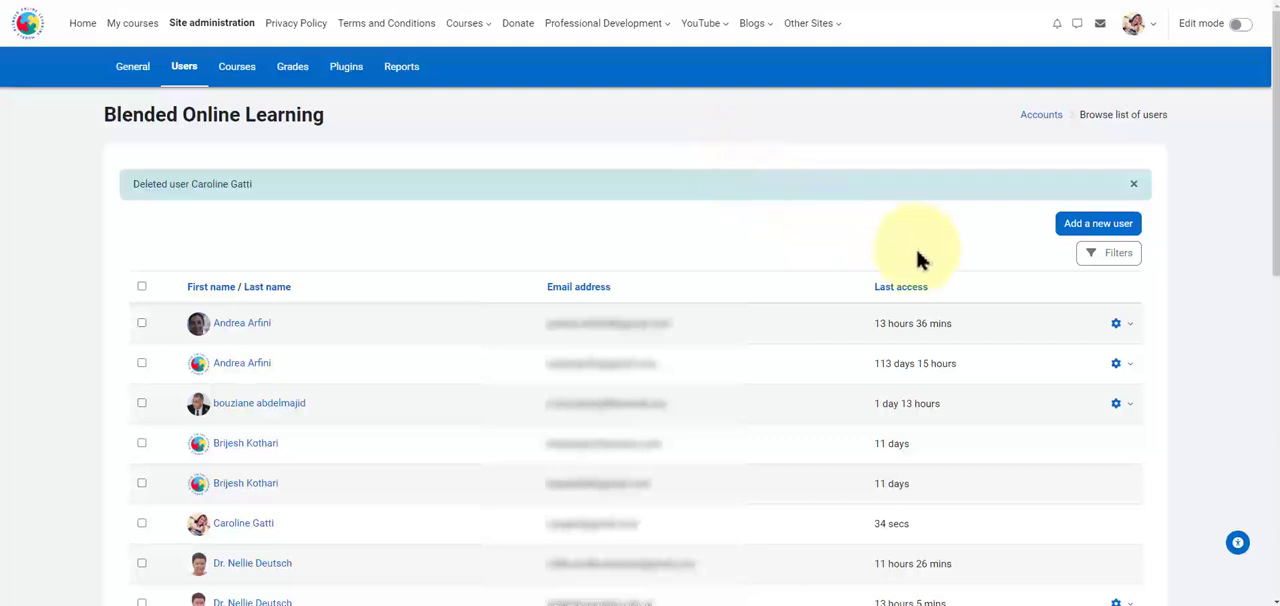
# Start adding a new user account and enter its username.
pyautogui.click(1074, 237)
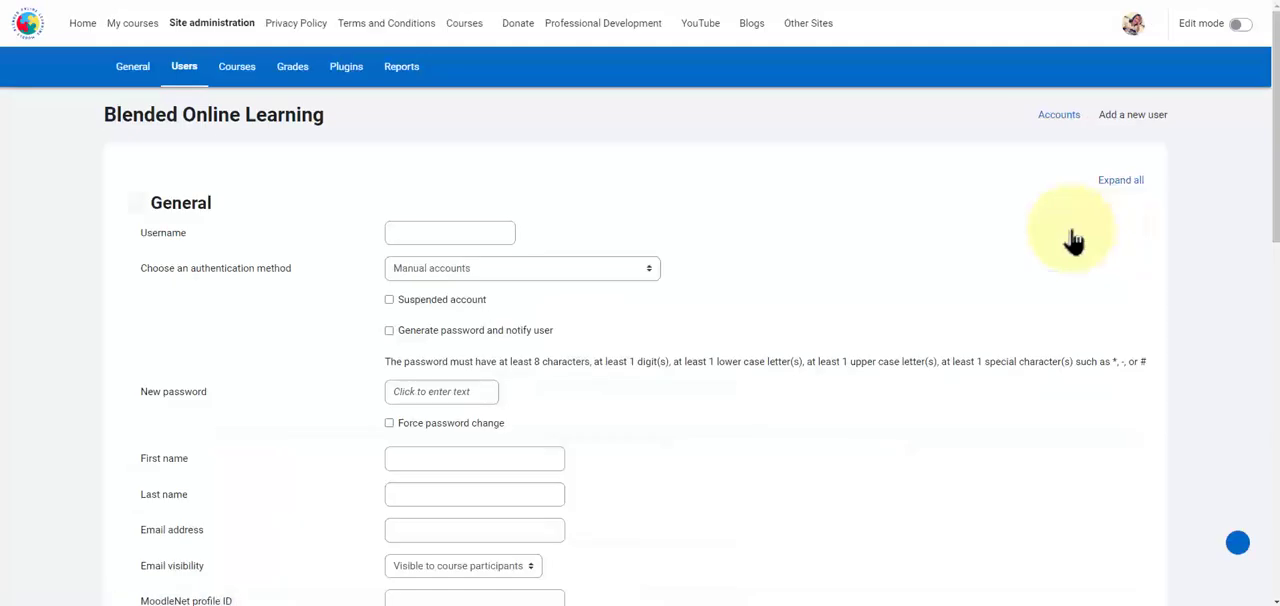
pyautogui.click(483, 231)
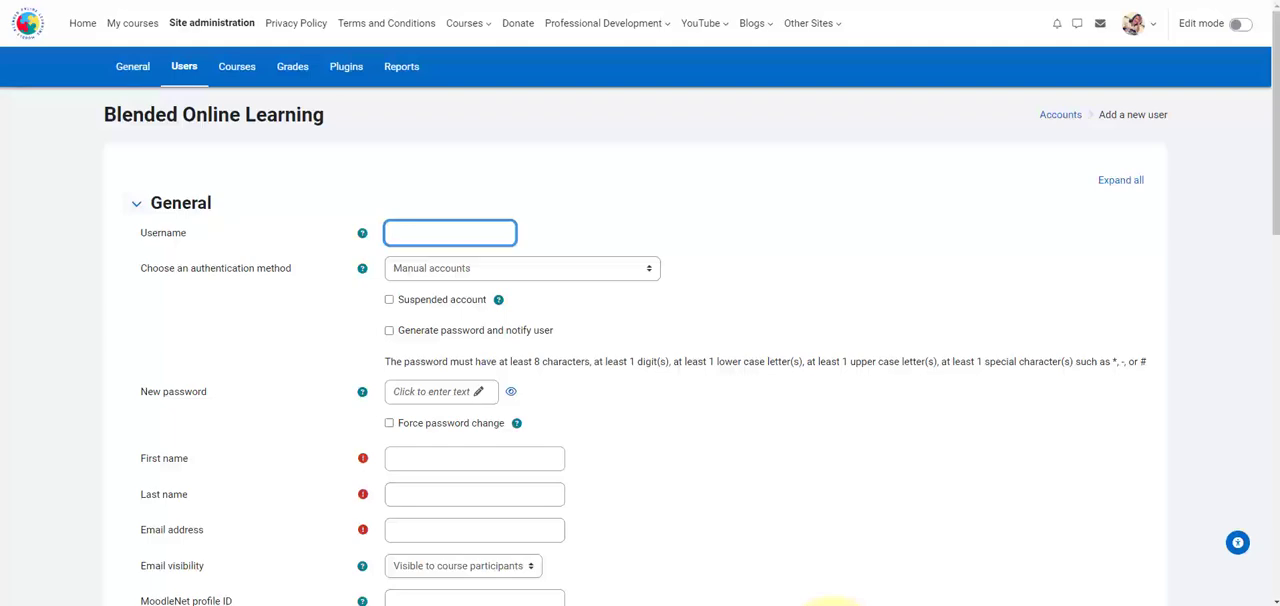
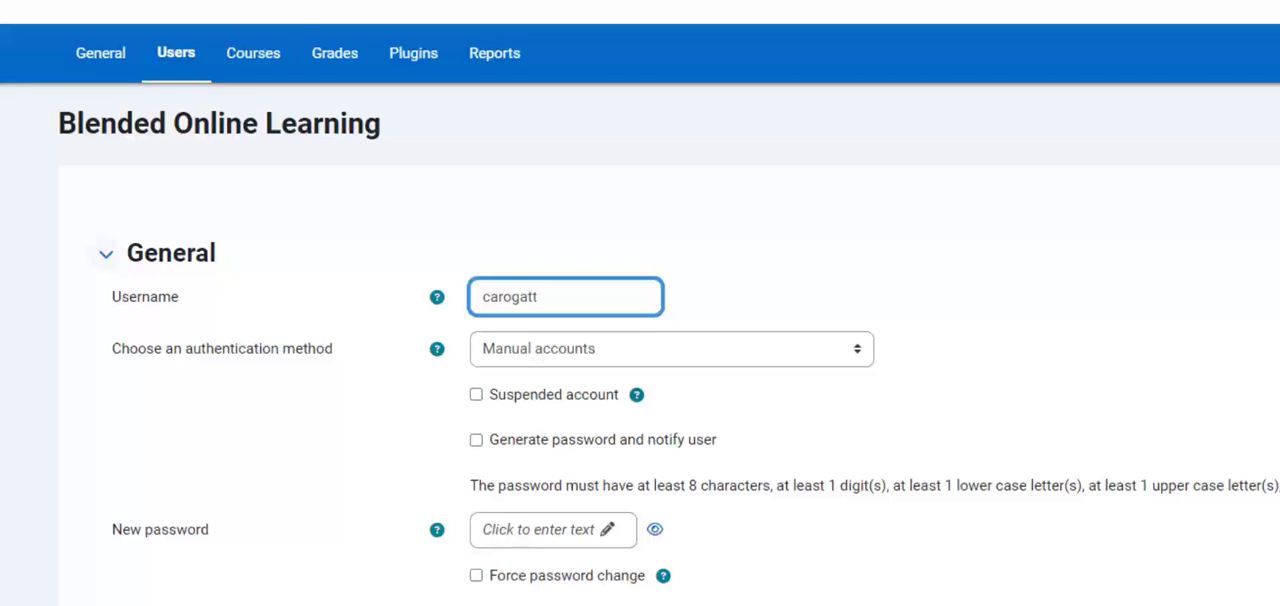
# Read the help notes for the username and the authentication method.
pyautogui.click(437, 298)
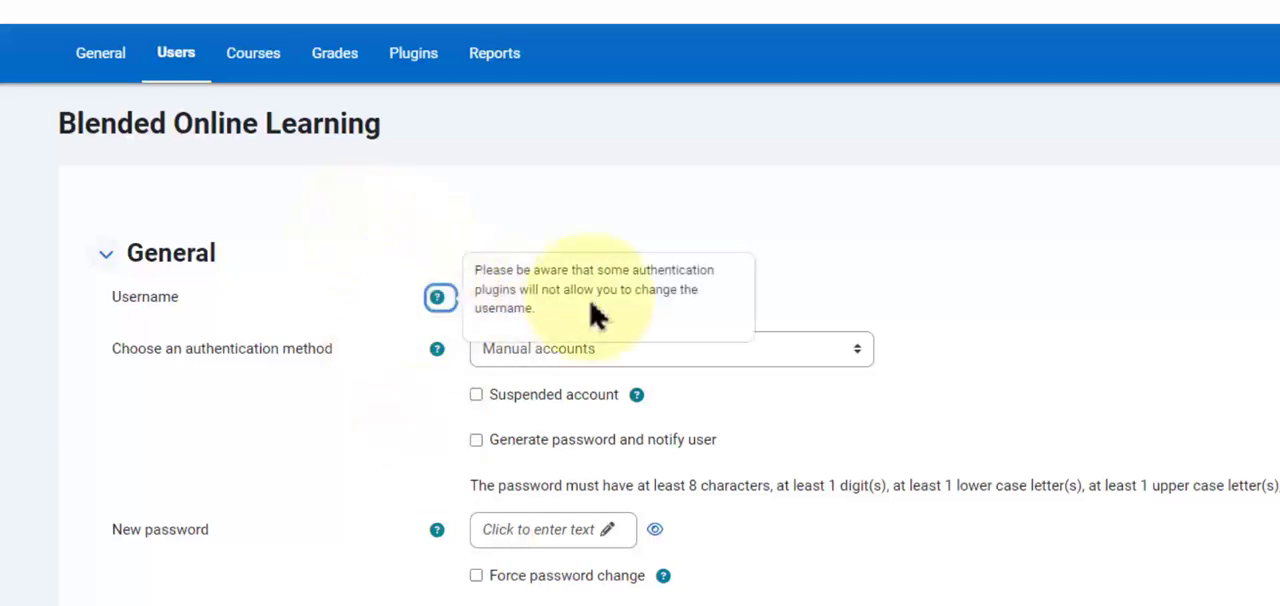
pyautogui.click(815, 302)
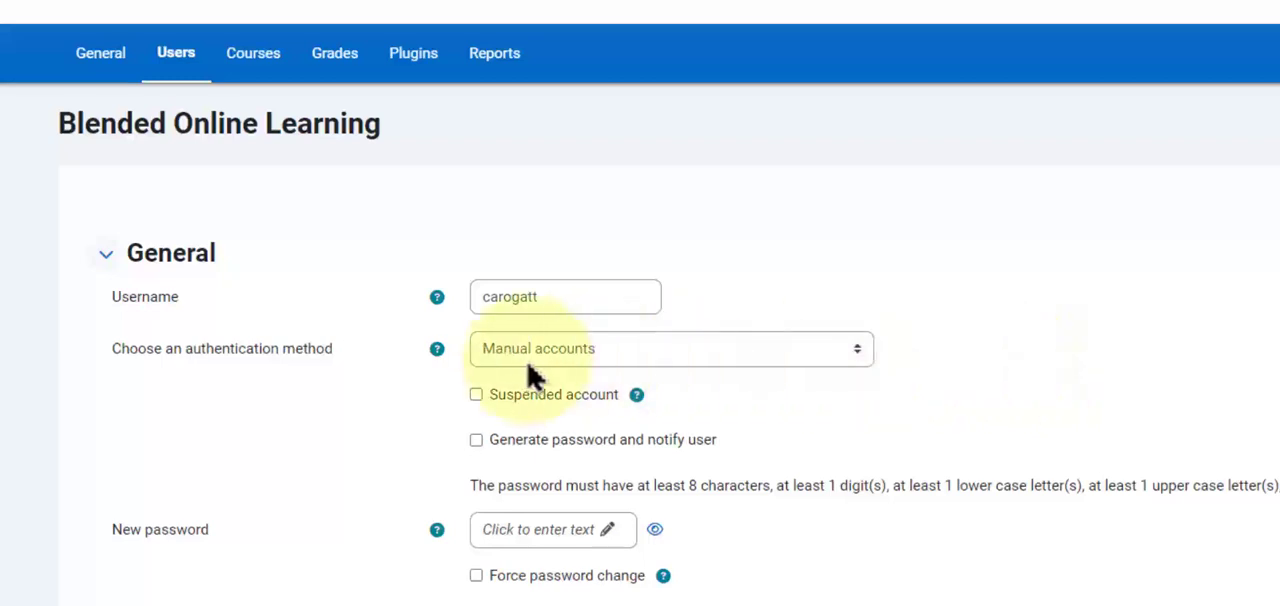
pyautogui.click(438, 350)
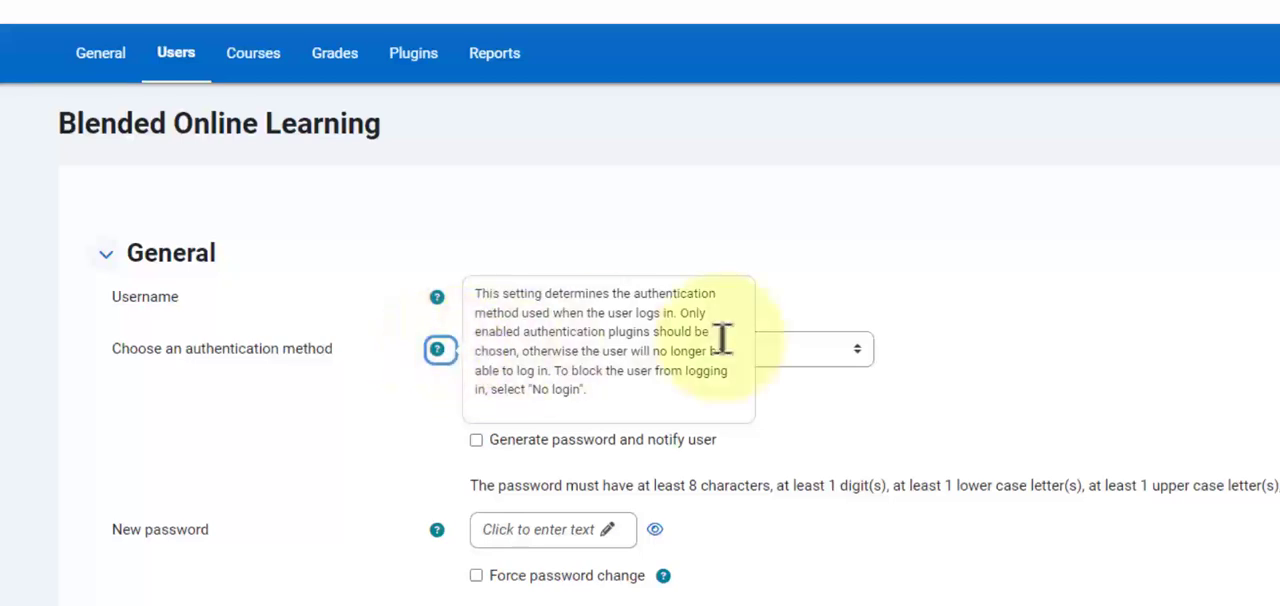
pyautogui.click(892, 338)
# Set the authentication method to Email-based self-registration with admin confirmation, and read the help note on suspended accounts.
pyautogui.click(864, 356)
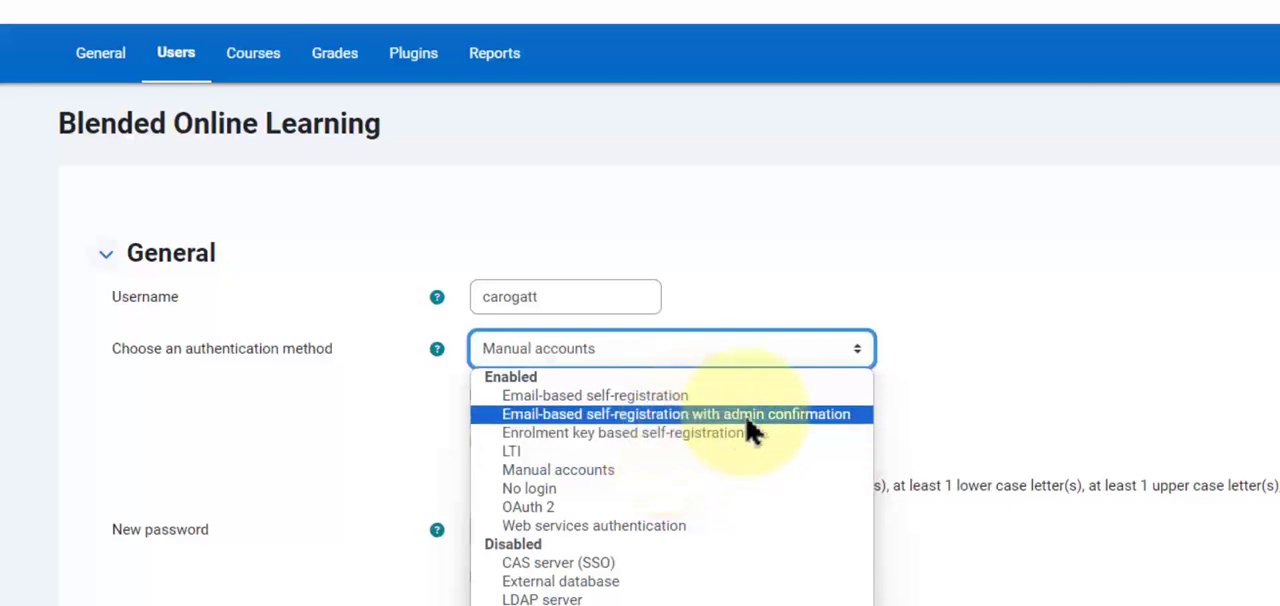
pyautogui.click(866, 420)
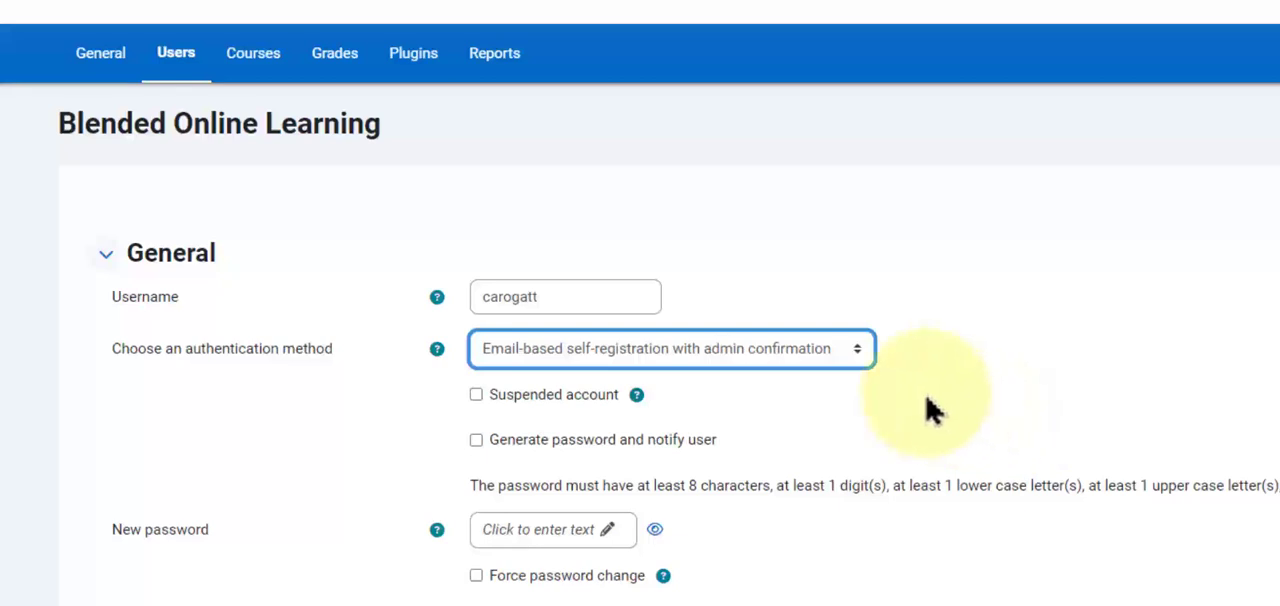
pyautogui.click(638, 398)
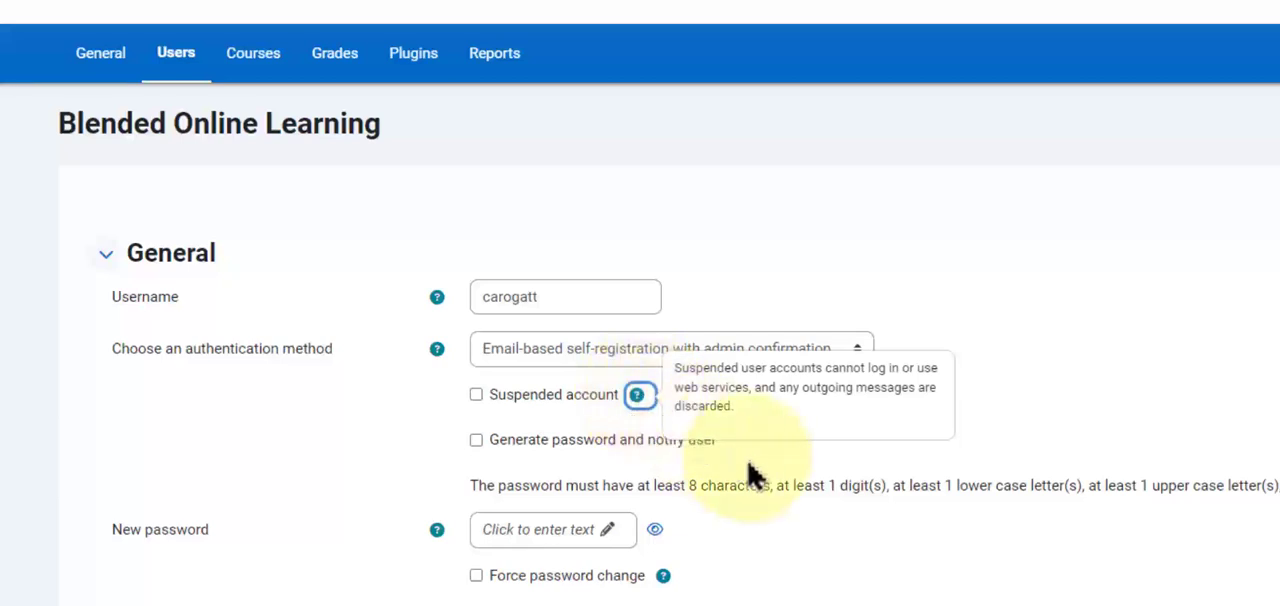
pyautogui.click(898, 584)
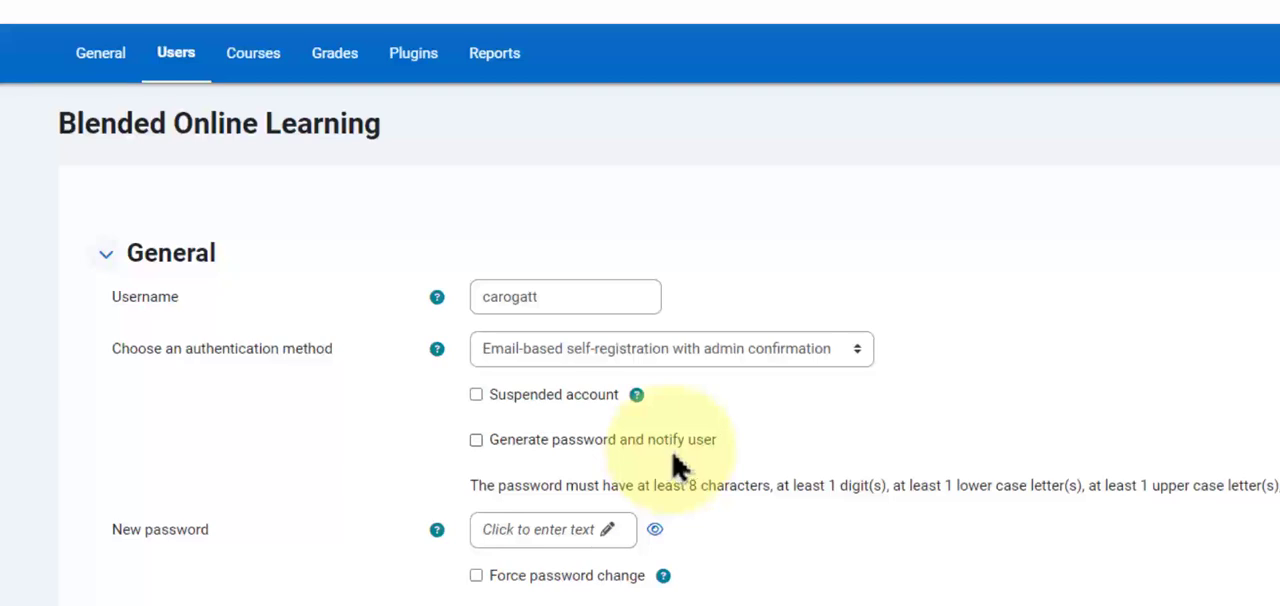
# Enable generating a password and notifying the user for the new account.
pyautogui.click(477, 443)
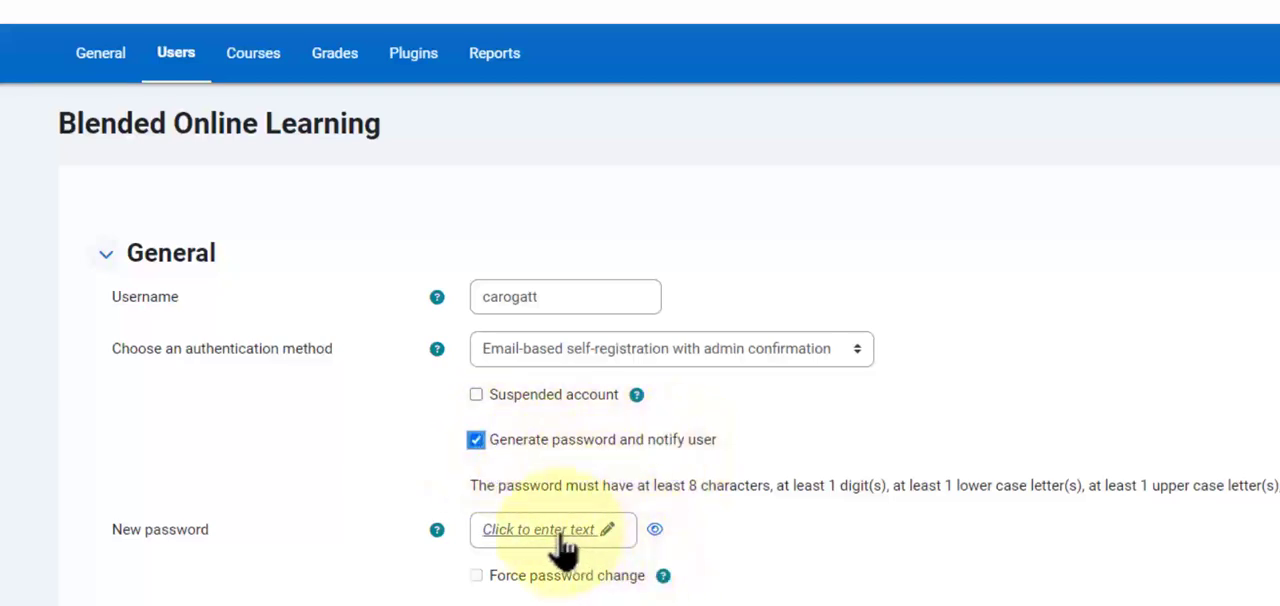
pyautogui.click(560, 532)
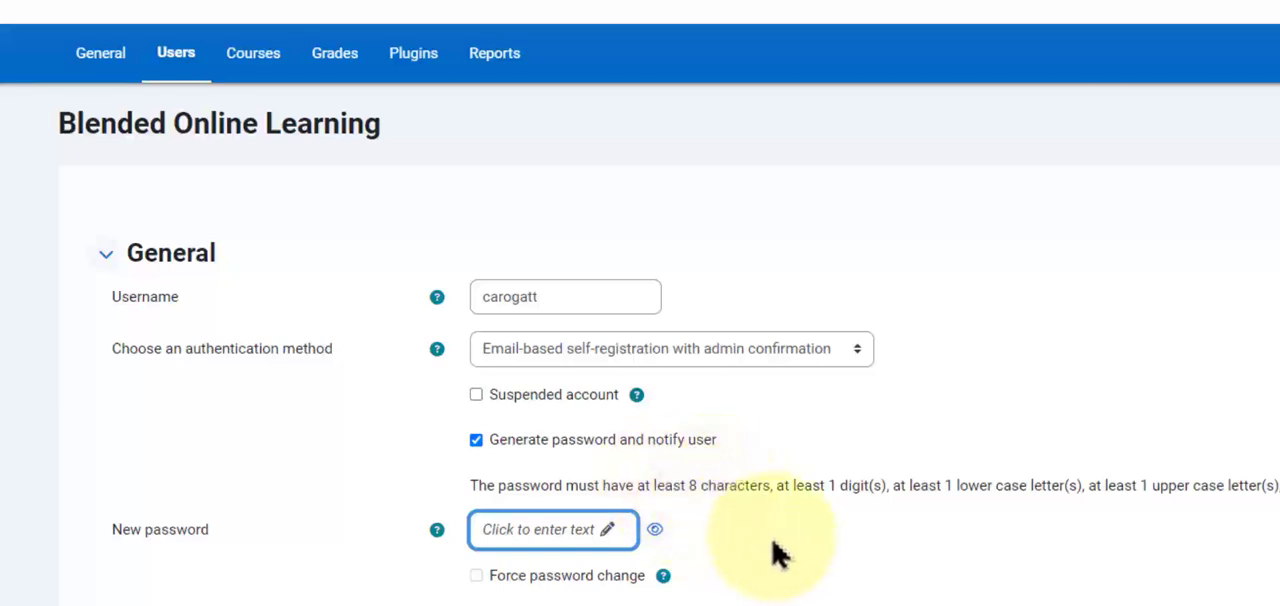
# Fill in the user's first name, last name, city and country from the saved autofill entry, and enter the email address.
pyautogui.scroll(-1, 790, 565)
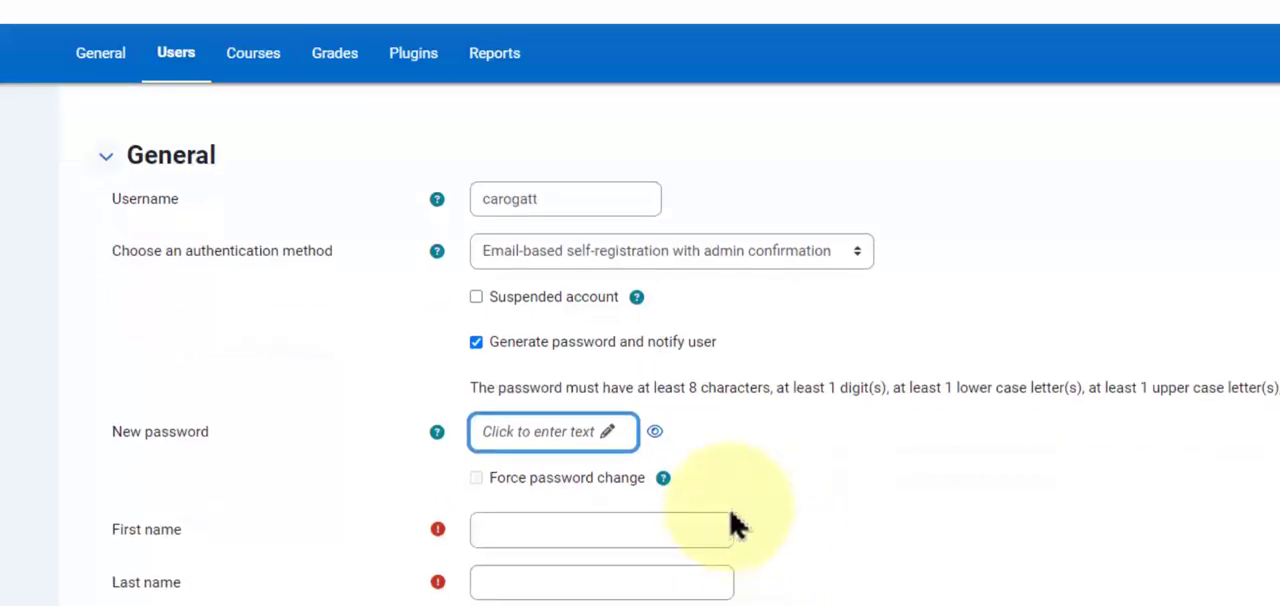
pyautogui.click(673, 539)
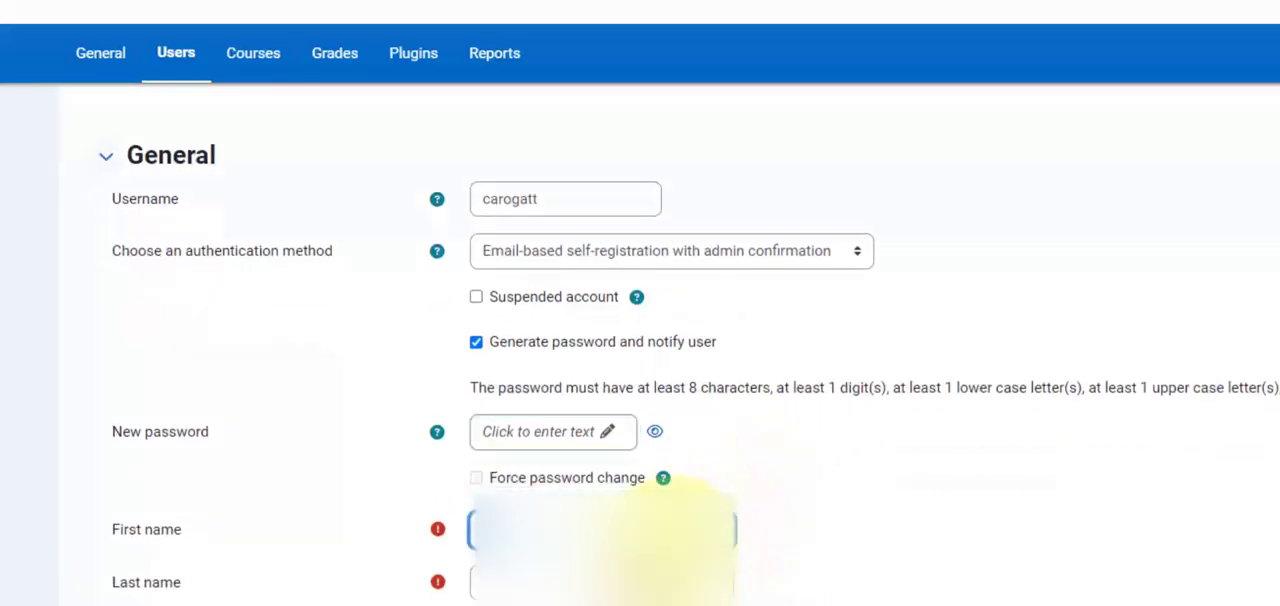
pyautogui.click(664, 592)
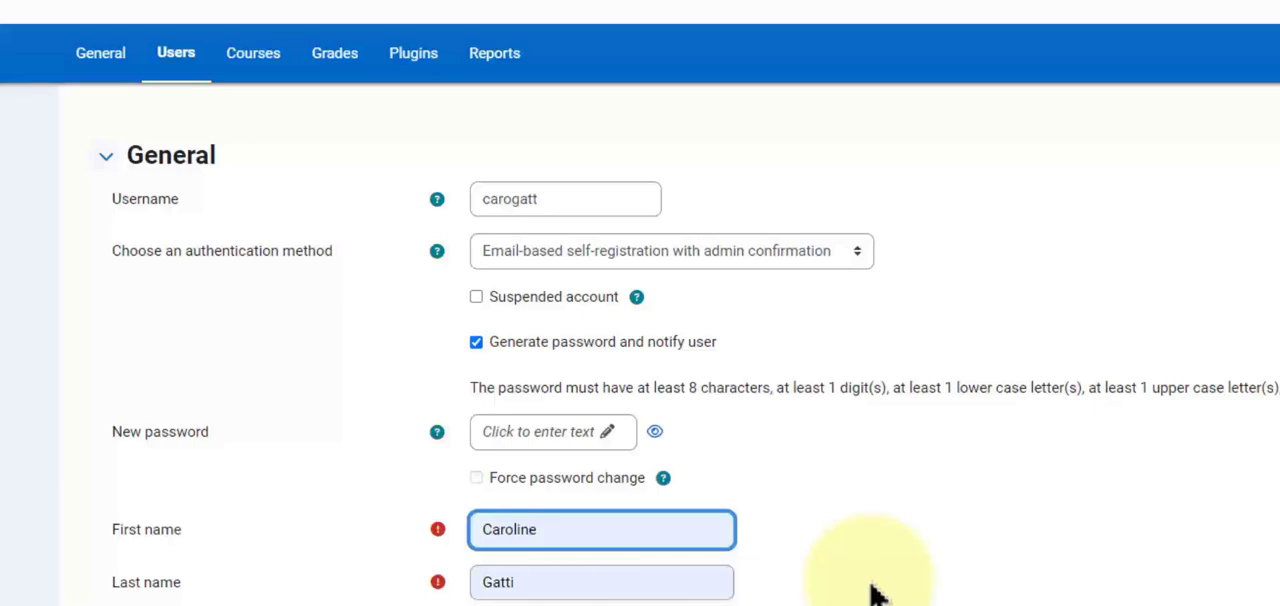
pyautogui.scroll(-1, 860, 540)
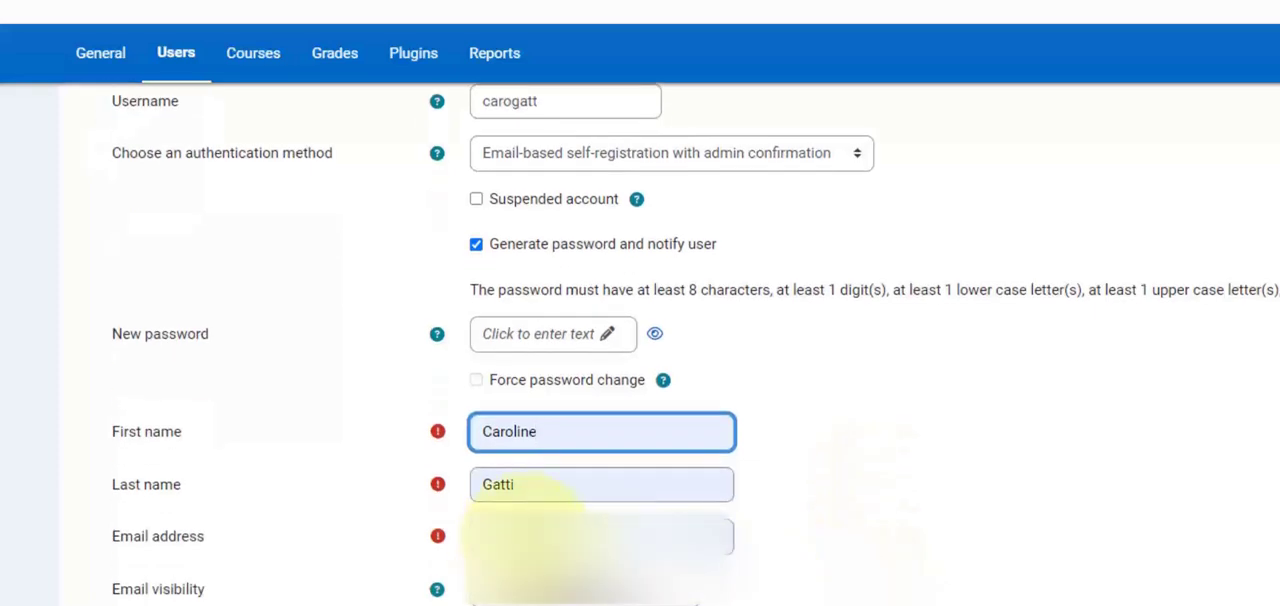
pyautogui.click(585, 537)
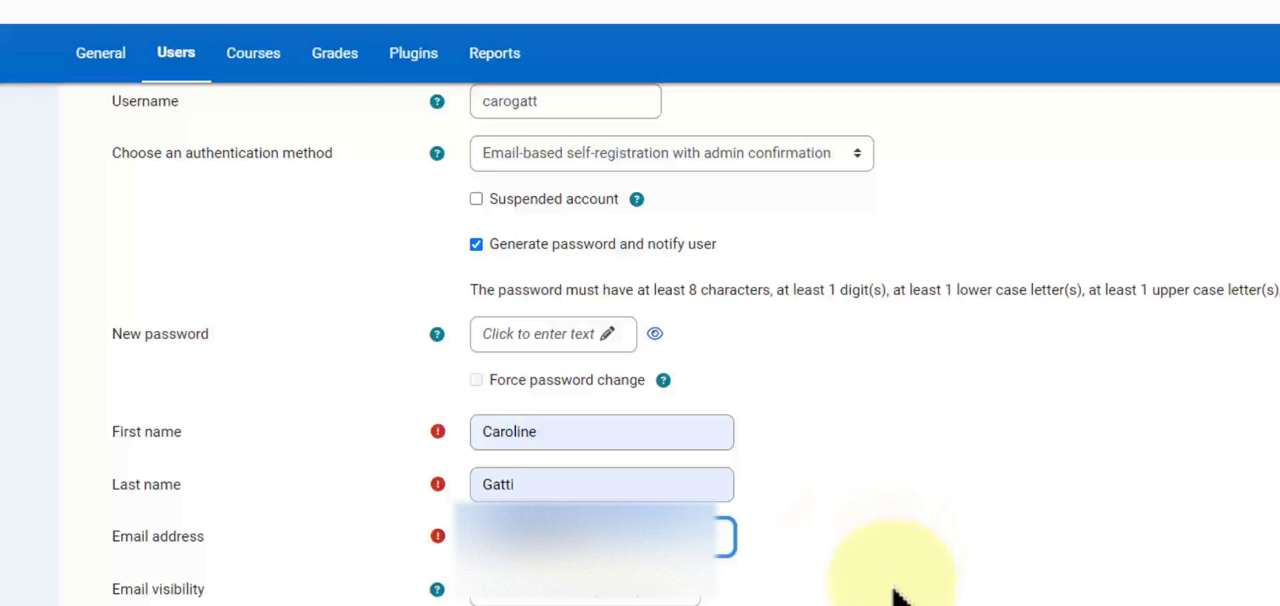
pyautogui.click(893, 588)
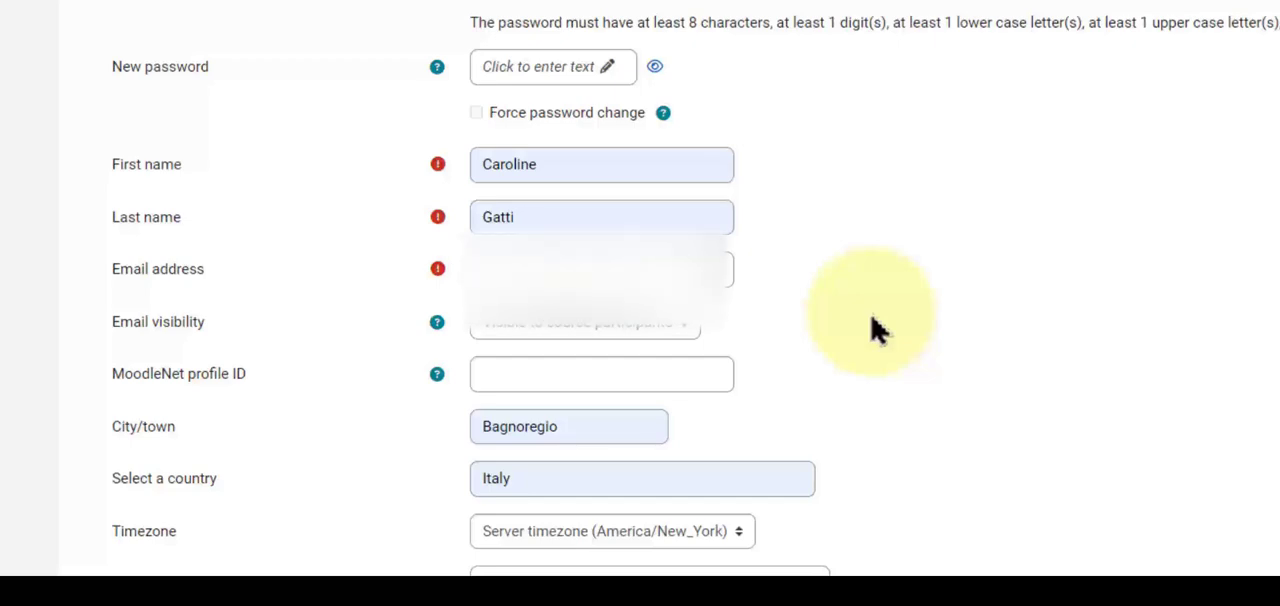
# Set the new user's timezone to Europe/Rome.
pyautogui.scroll(-2, 870, 330)
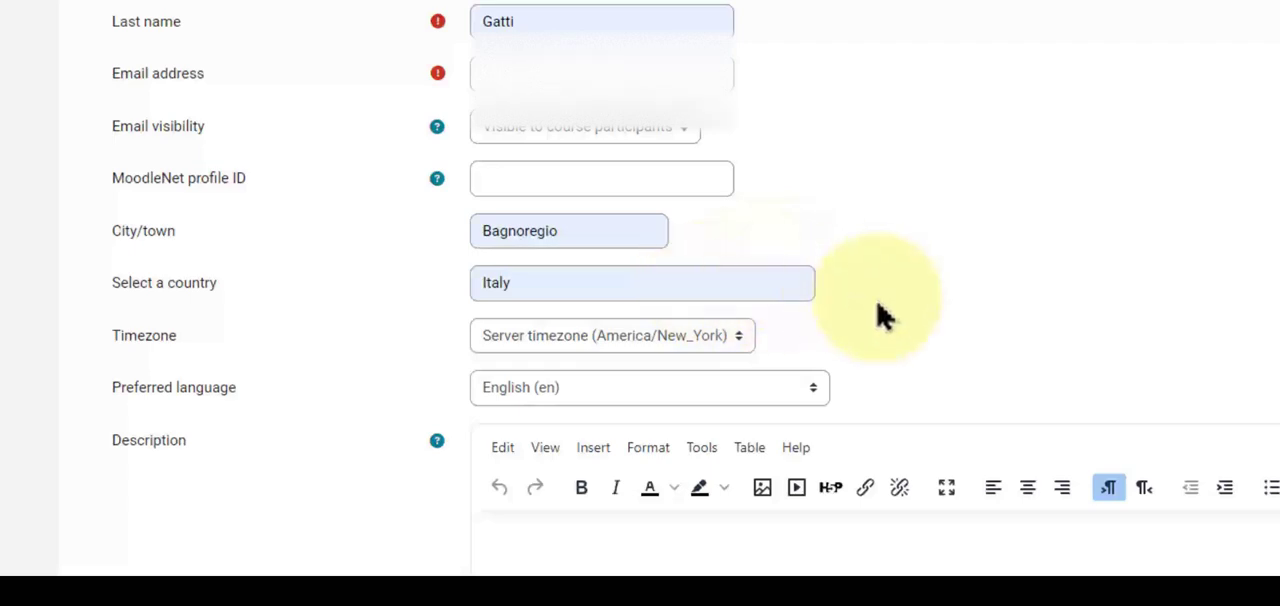
pyautogui.click(737, 341)
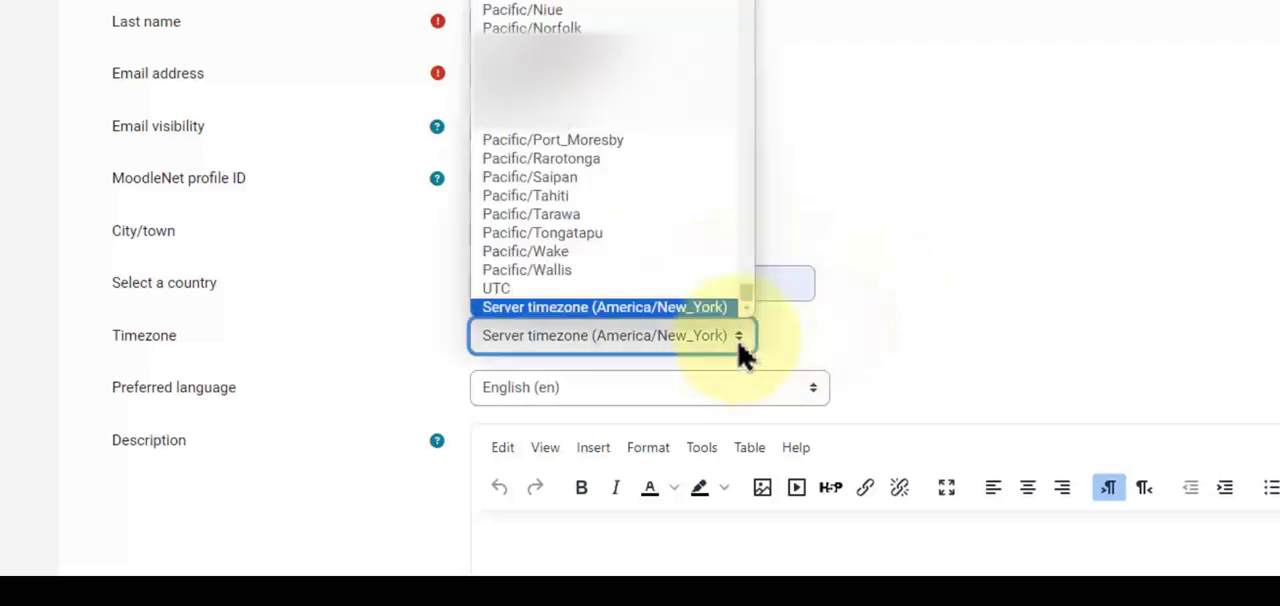
pyautogui.scroll(10, 677, 171)
pyautogui.scroll(3, 677, 171)
pyautogui.scroll(-6, 670, 171)
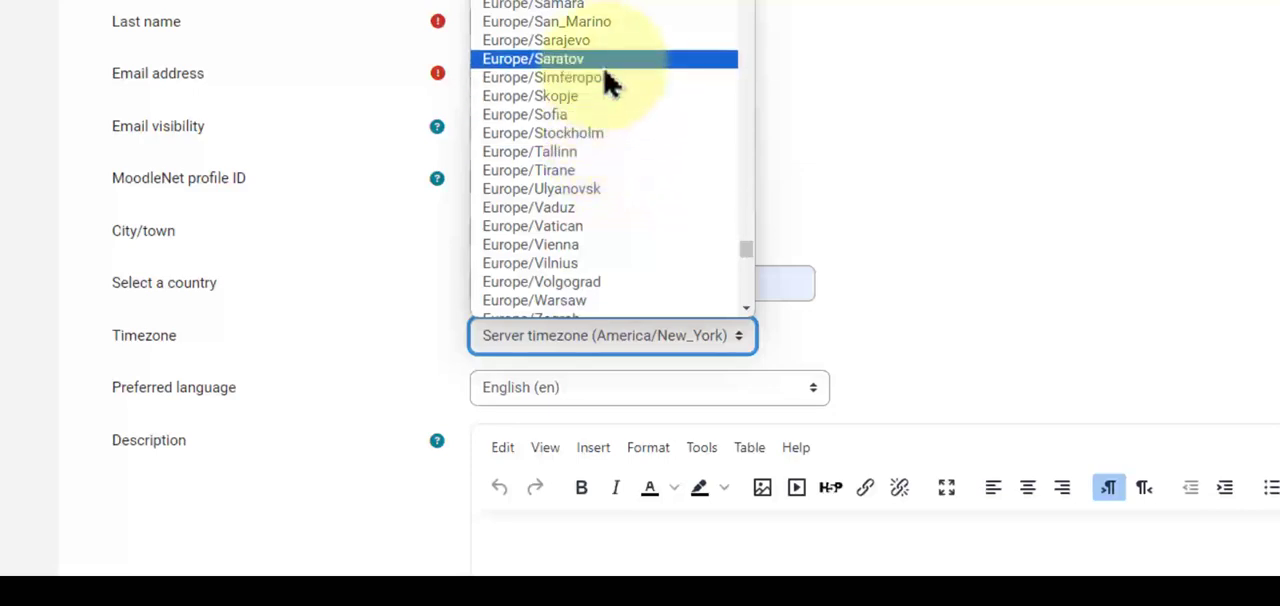
pyautogui.click(597, 3)
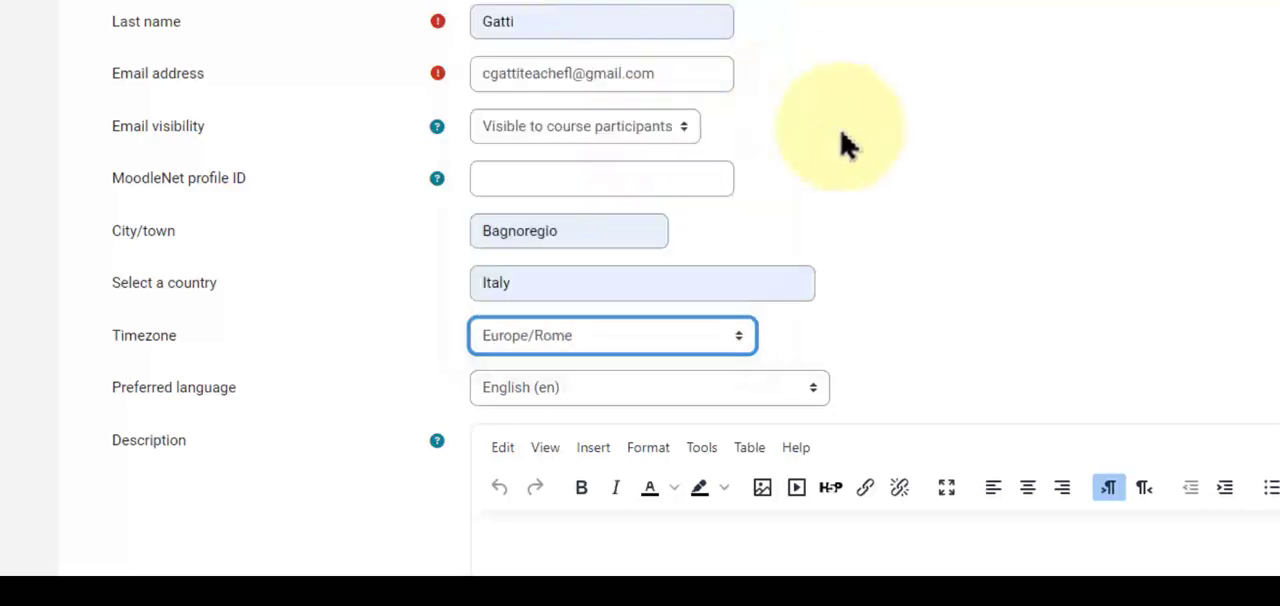
# Expand the Additional names section and enter the phonetic spelling of the user's last name.
pyautogui.scroll(-2, 894, 223)
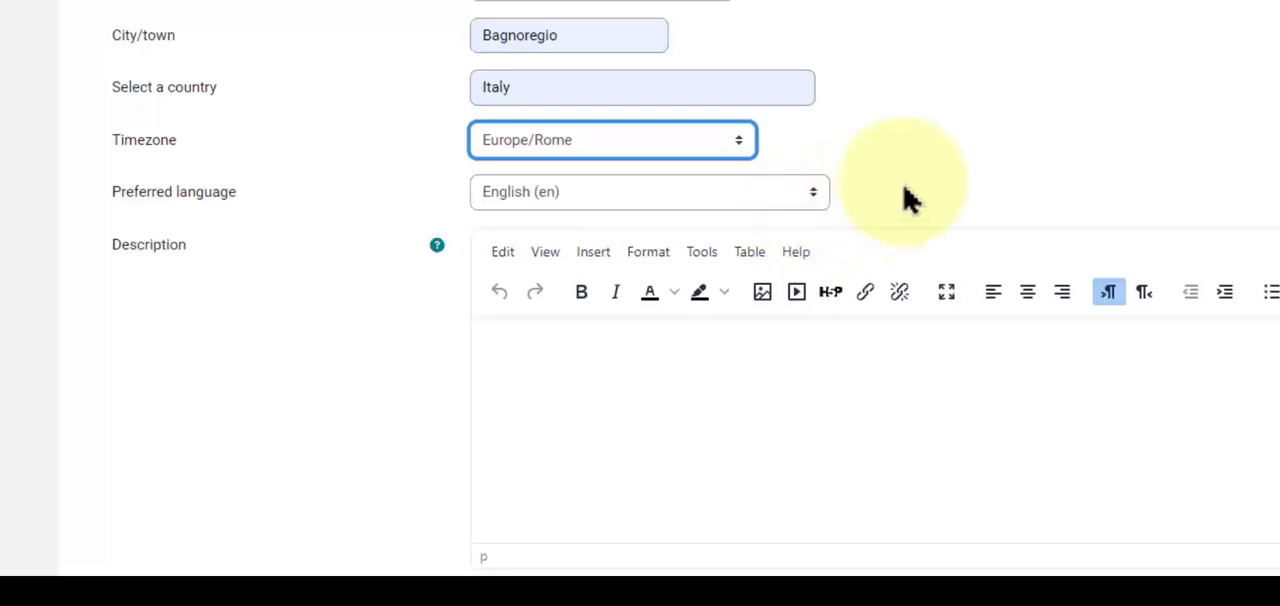
pyautogui.scroll(-2, 930, 228)
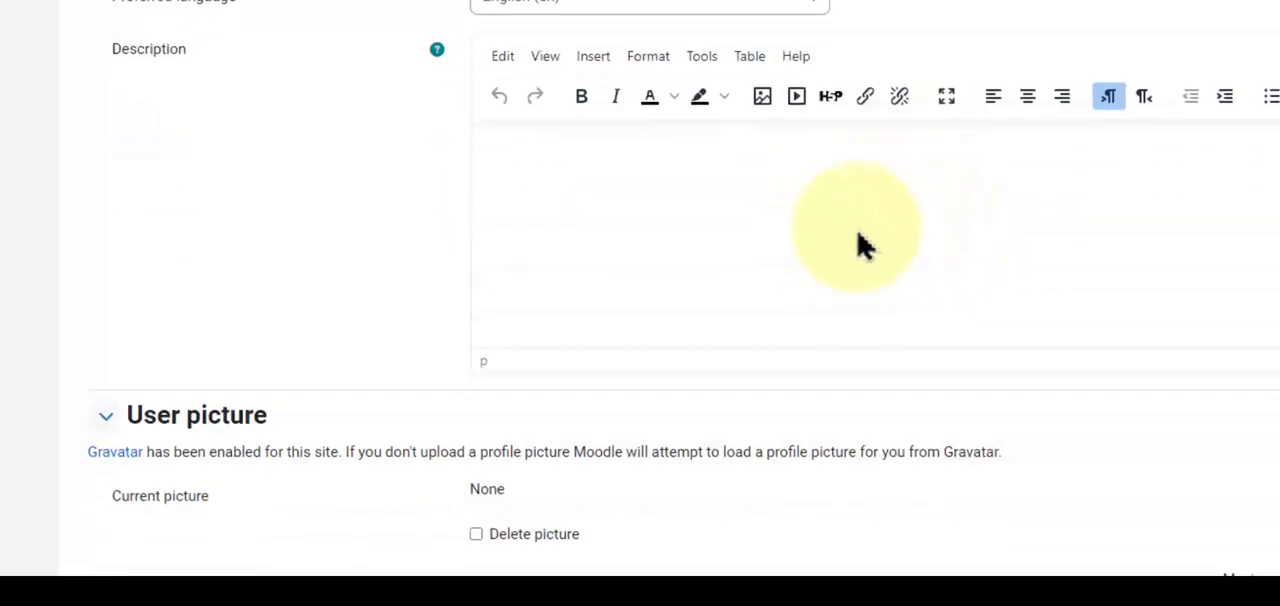
pyautogui.scroll(-4, 826, 242)
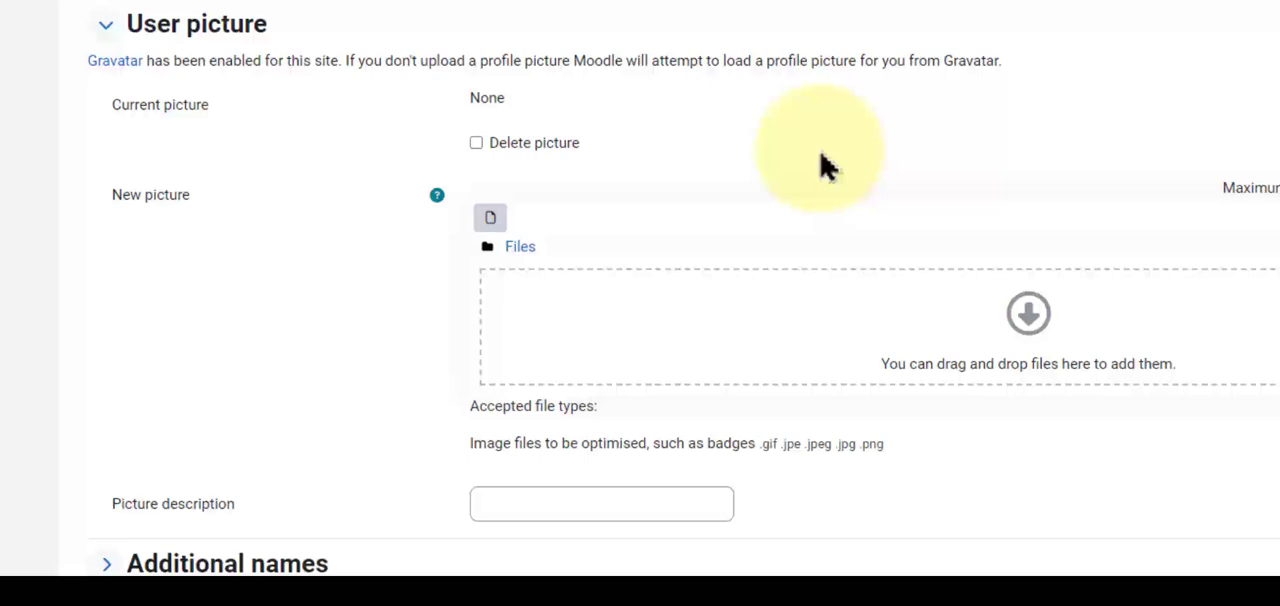
pyautogui.scroll(-1, 840, 185)
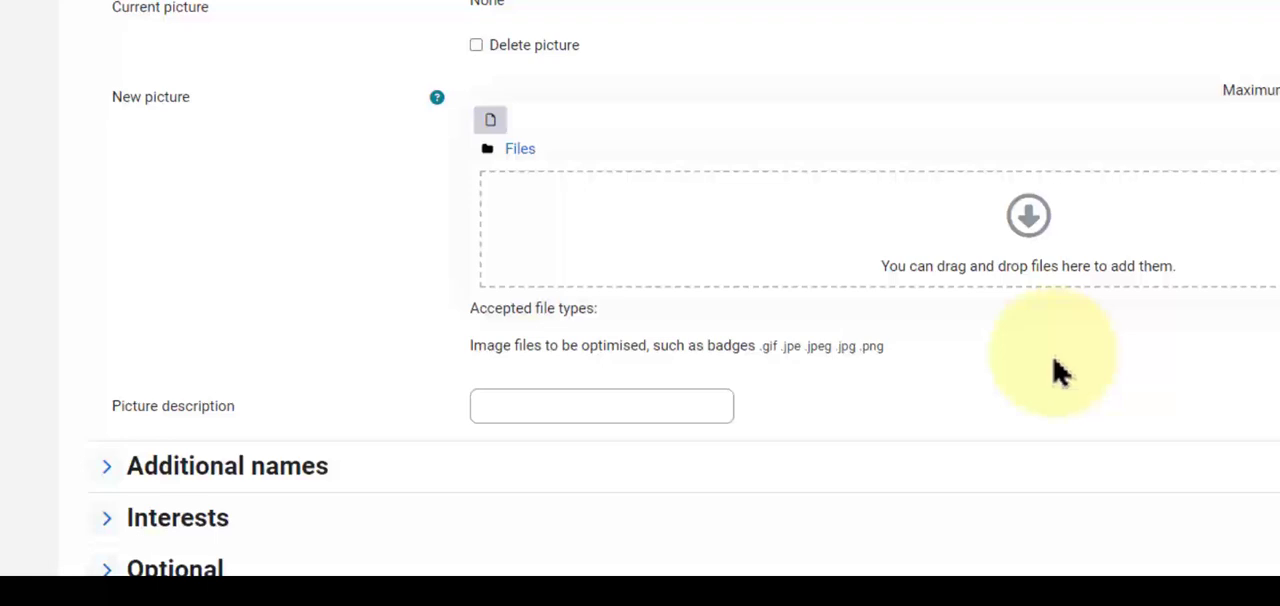
pyautogui.scroll(-2, 1060, 370)
pyautogui.click(240, 295)
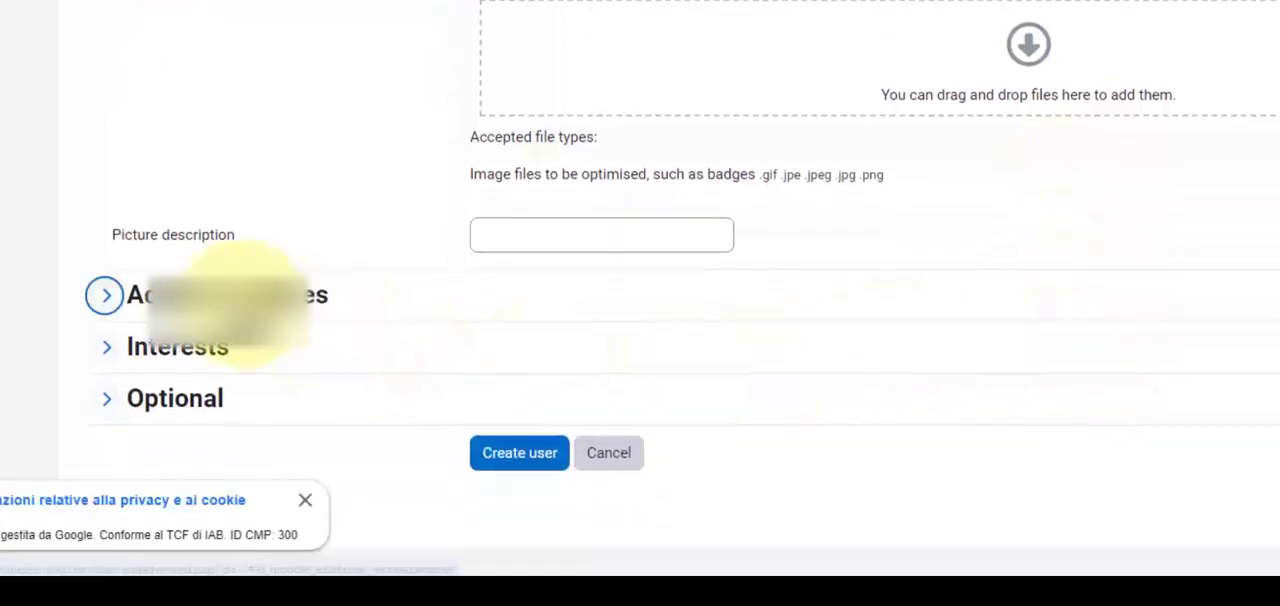
pyautogui.scroll(-2, 410, 340)
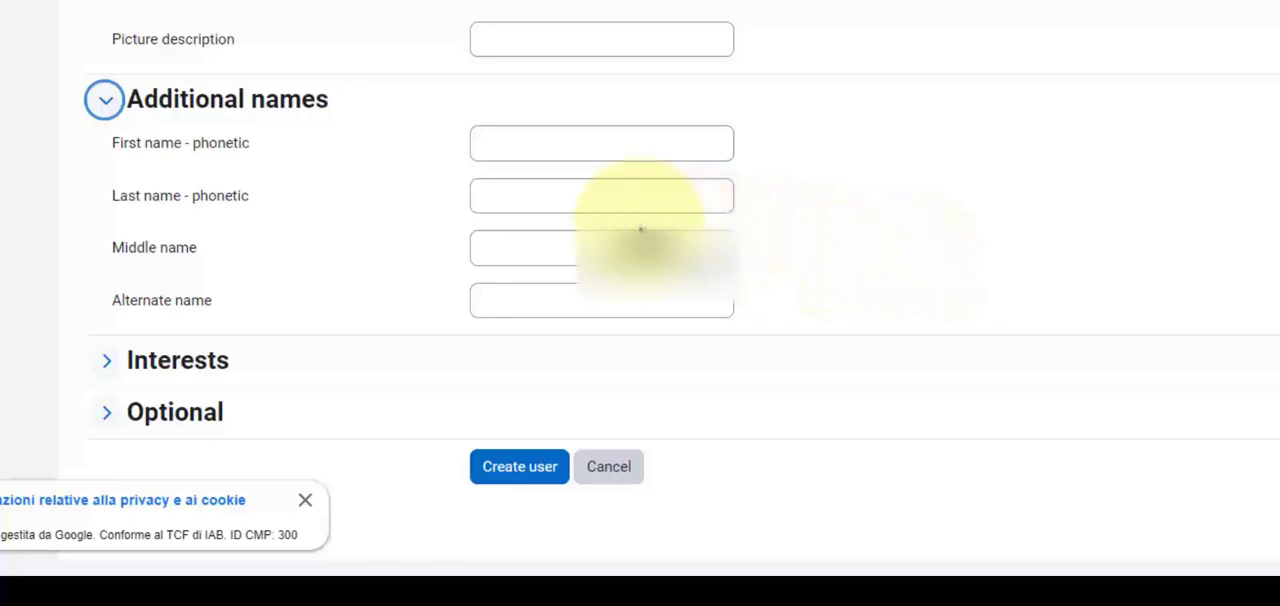
pyautogui.click(637, 200)
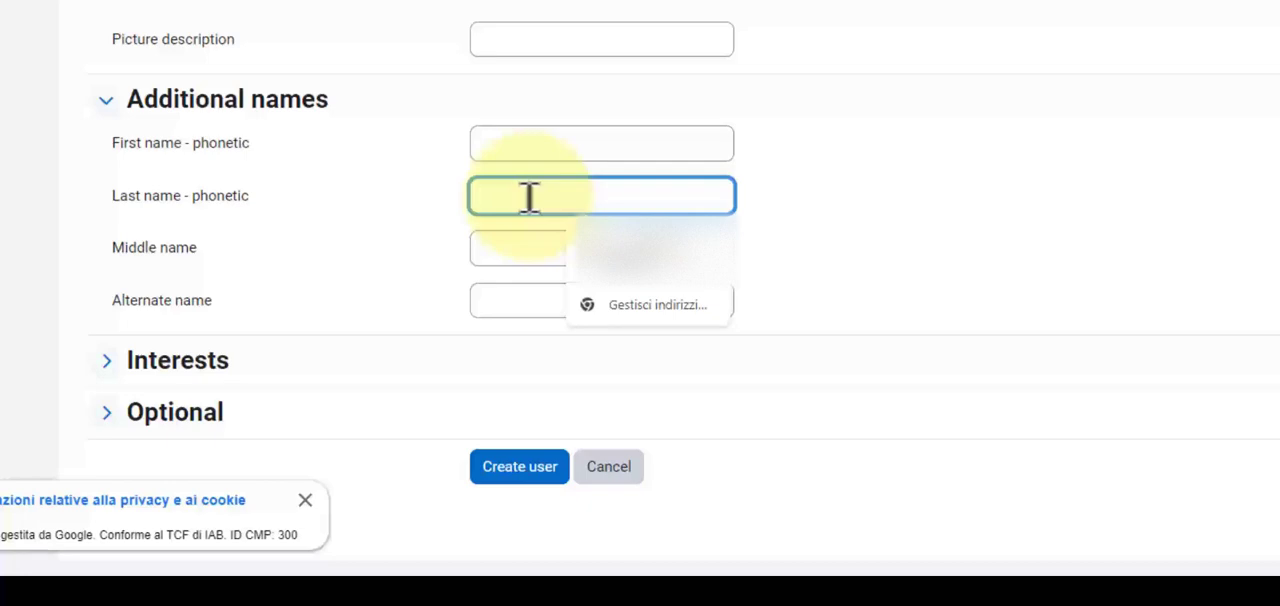
pyautogui.write('Gat-tee')
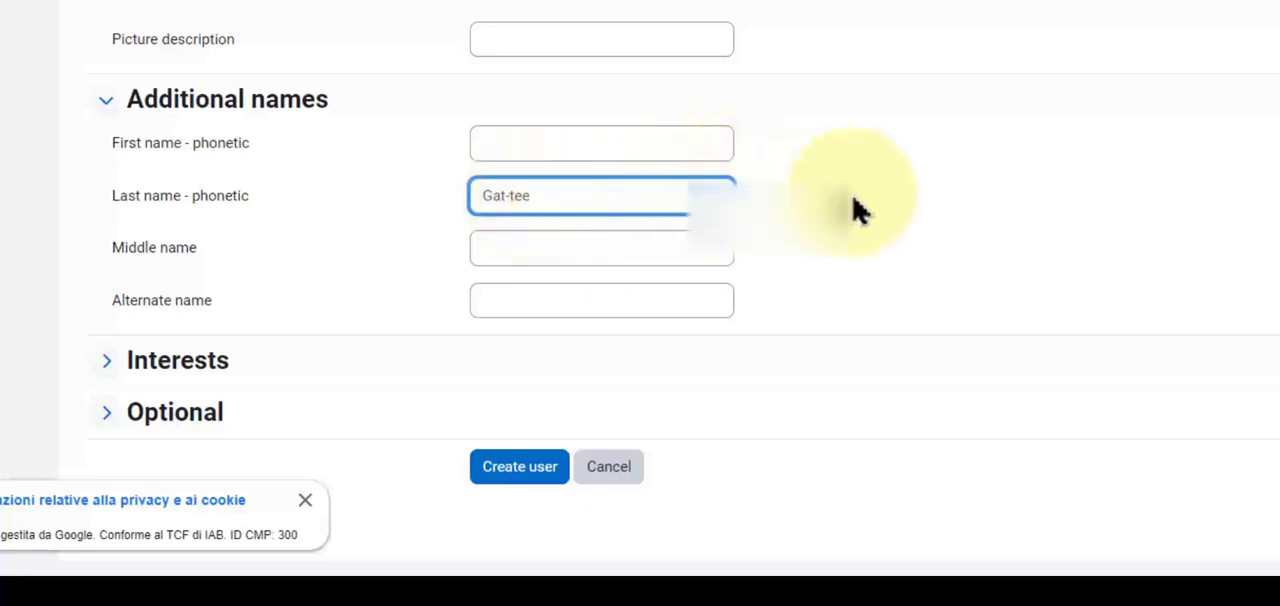
# Expand the Interests and Optional sections of the profile form and create the new user account.
pyautogui.scroll(-1, 874, 223)
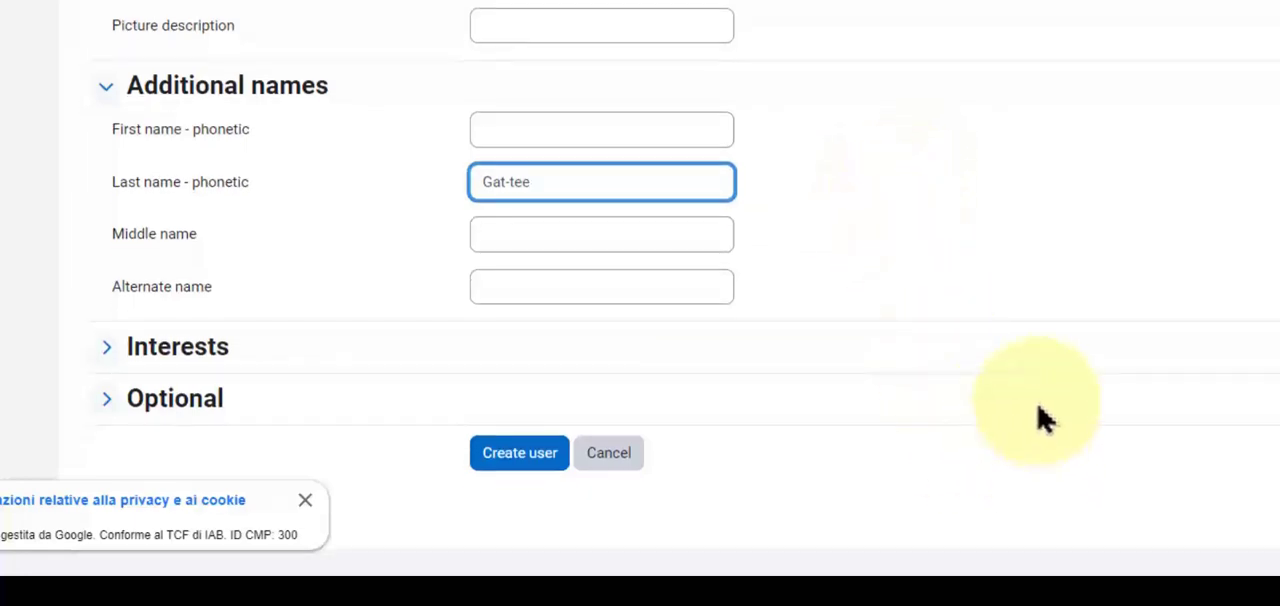
pyautogui.click(212, 370)
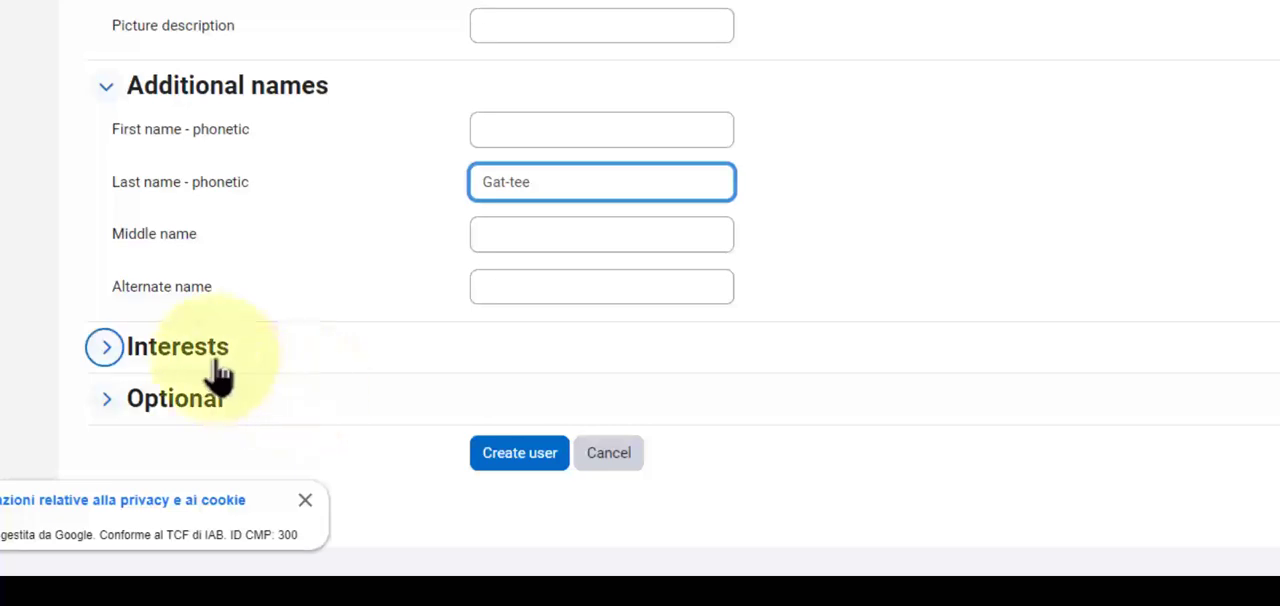
pyautogui.scroll(-1, 280, 400)
pyautogui.click(186, 409)
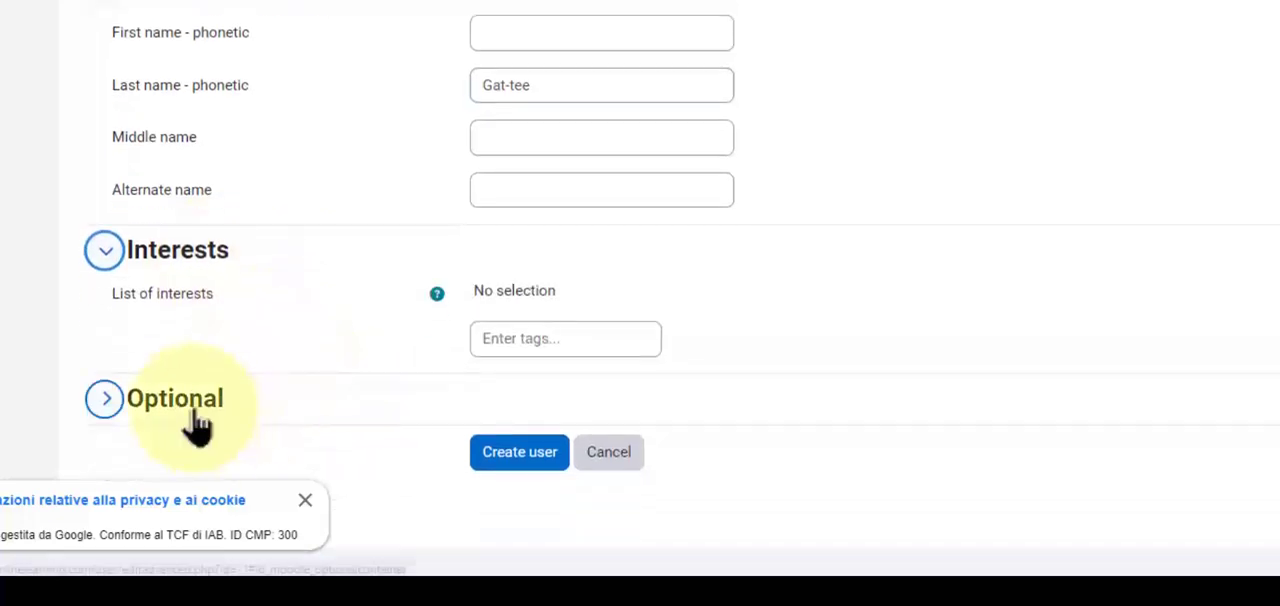
pyautogui.scroll(-3, 400, 390)
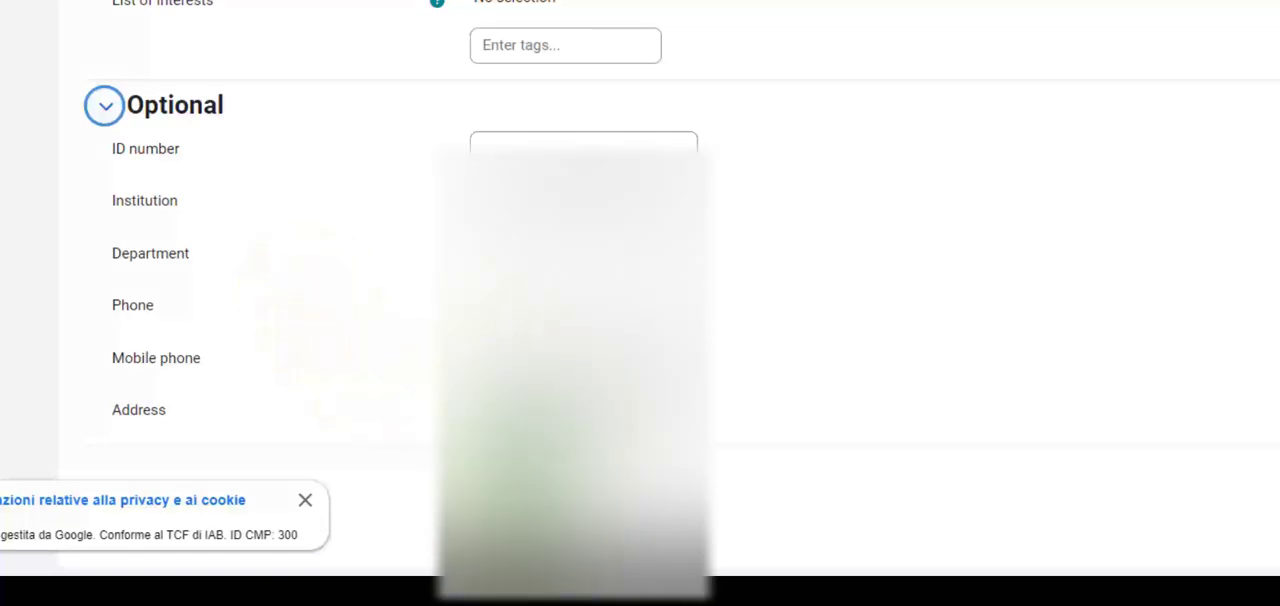
pyautogui.click(522, 472)
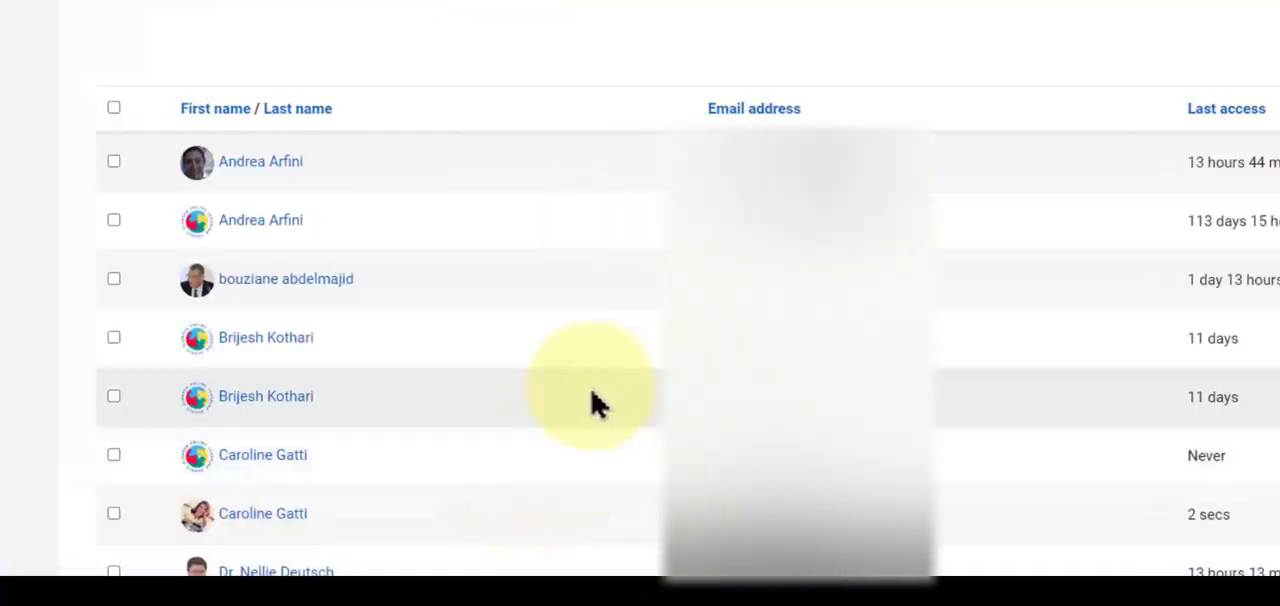
# Look through the list of user accounts and dismiss the Microsoft advertisement covering its rows.
pyautogui.scroll(-2, 283, 386)
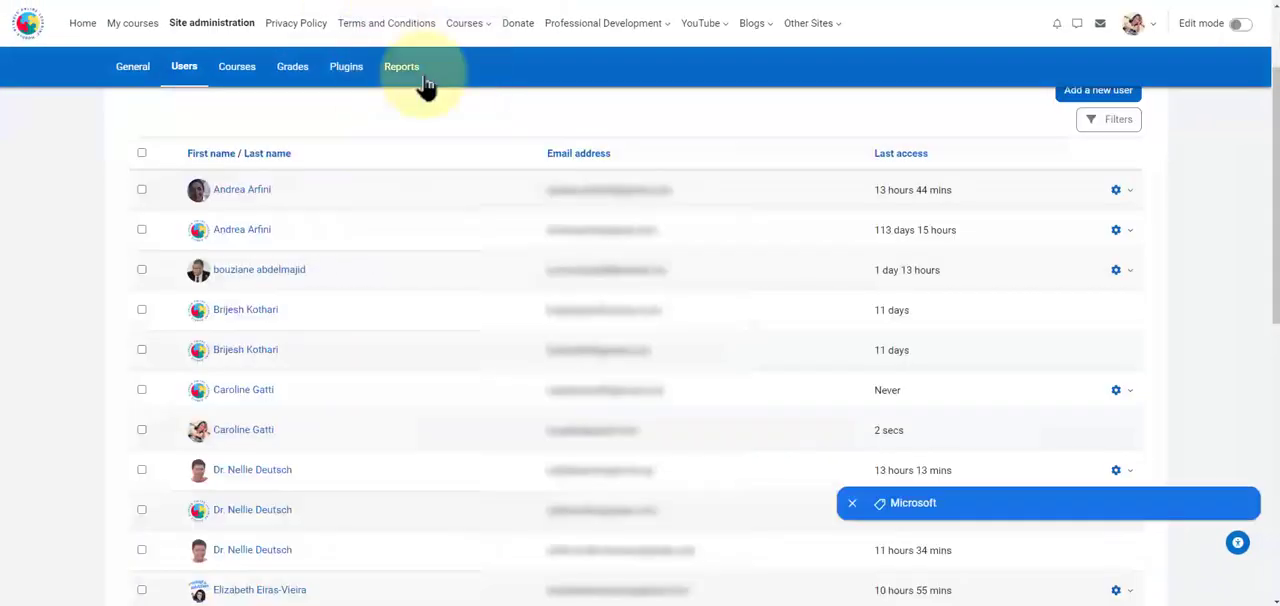
pyautogui.scroll(-5, 474, 386)
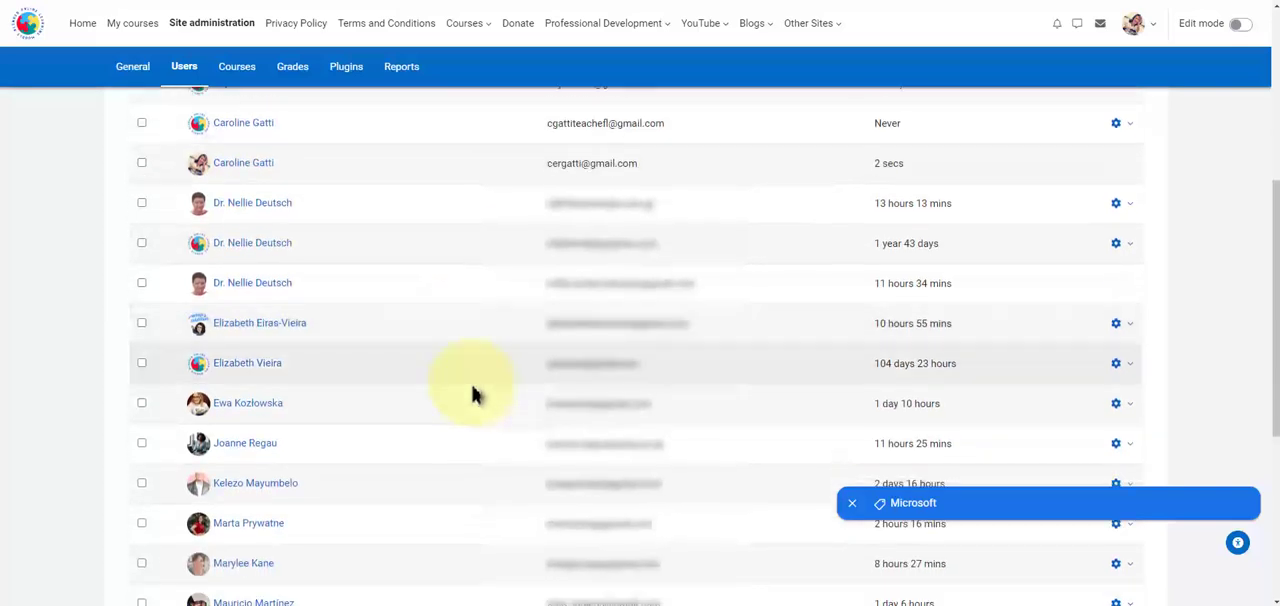
pyautogui.scroll(5, 474, 394)
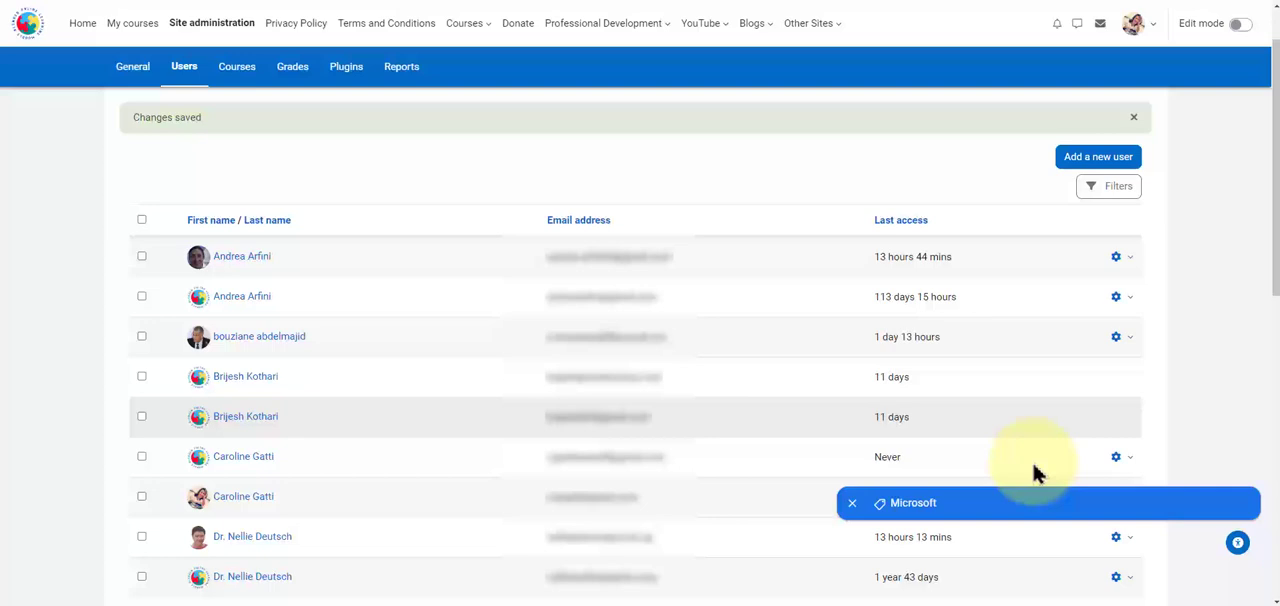
pyautogui.click(852, 505)
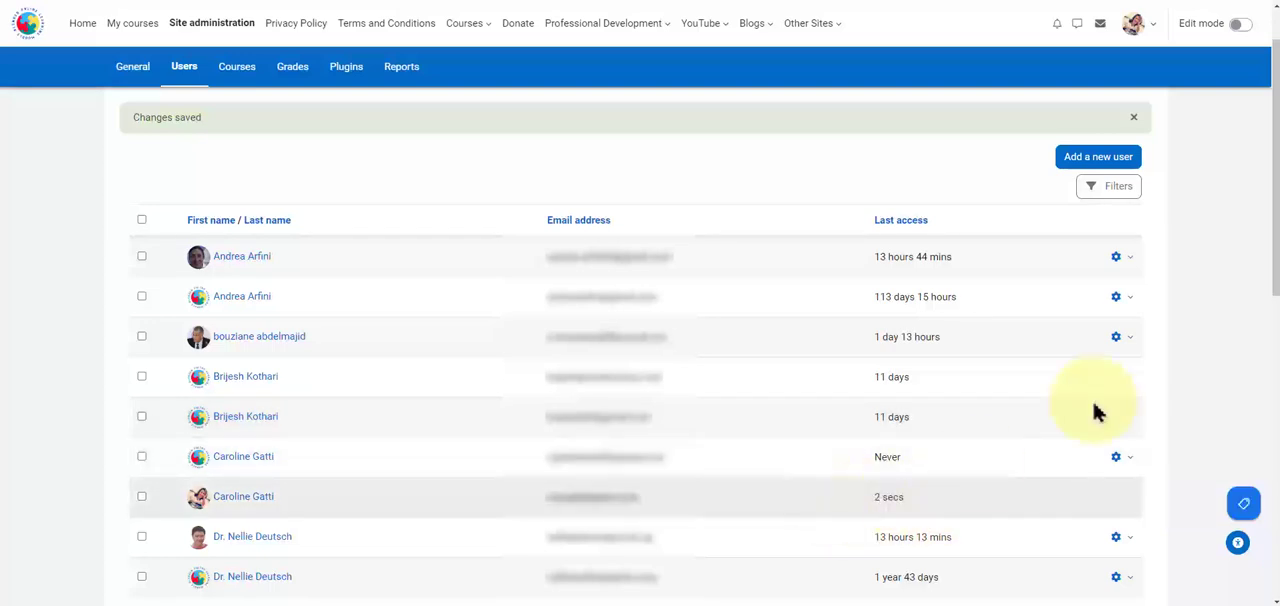
# Open the user list filters and examine the comparison options available for Institution.
pyautogui.click(1128, 200)
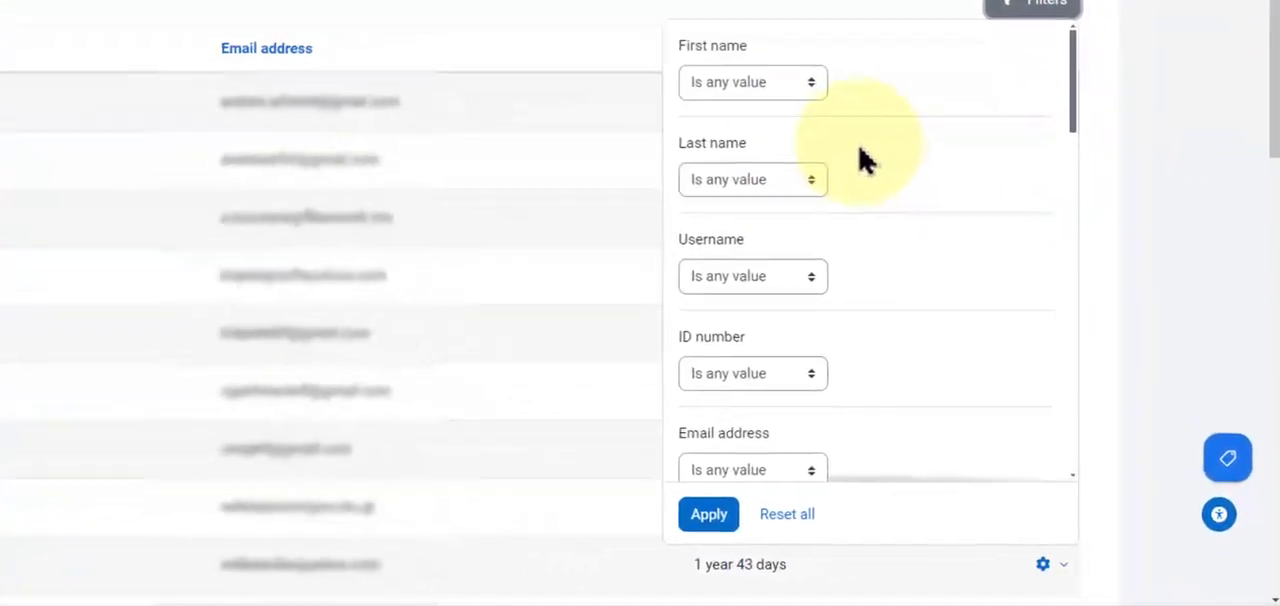
pyautogui.scroll(-1, 997, 319)
pyautogui.scroll(-1, 867, 193)
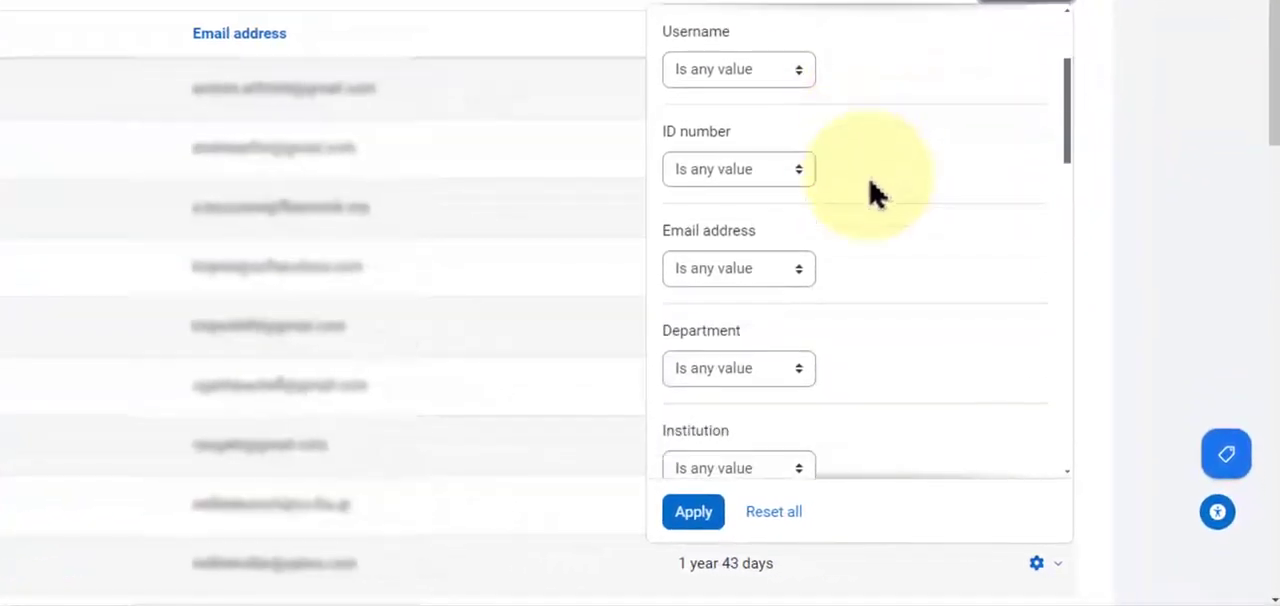
pyautogui.scroll(1, 858, 212)
pyautogui.scroll(-1, 849, 226)
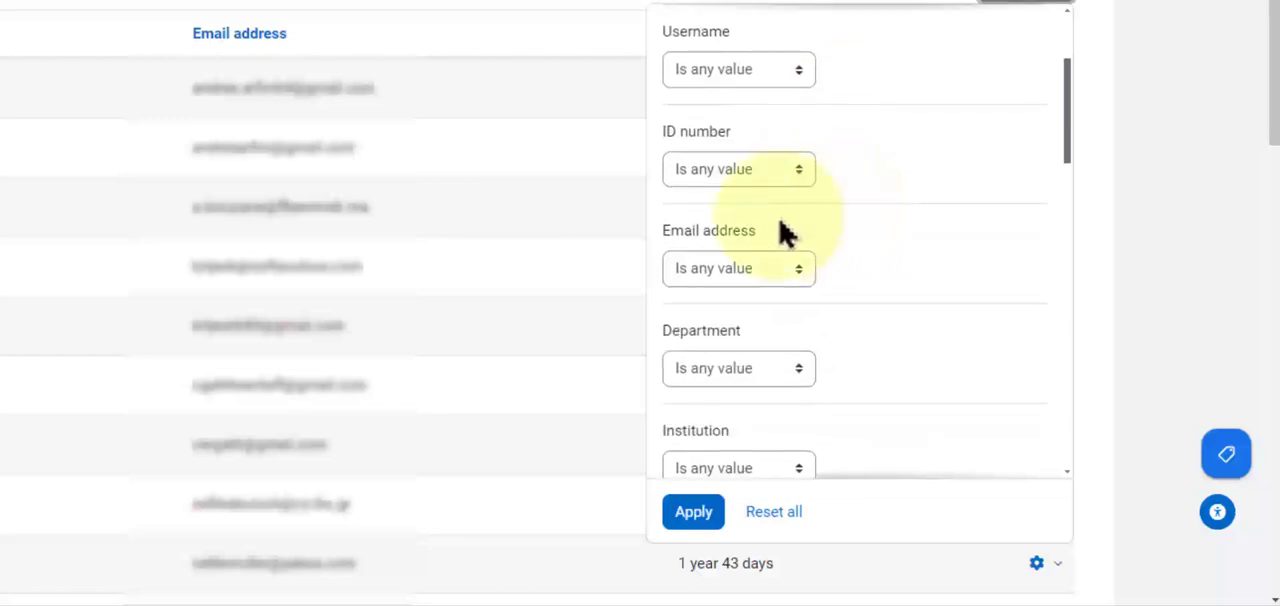
pyautogui.scroll(-1, 850, 258)
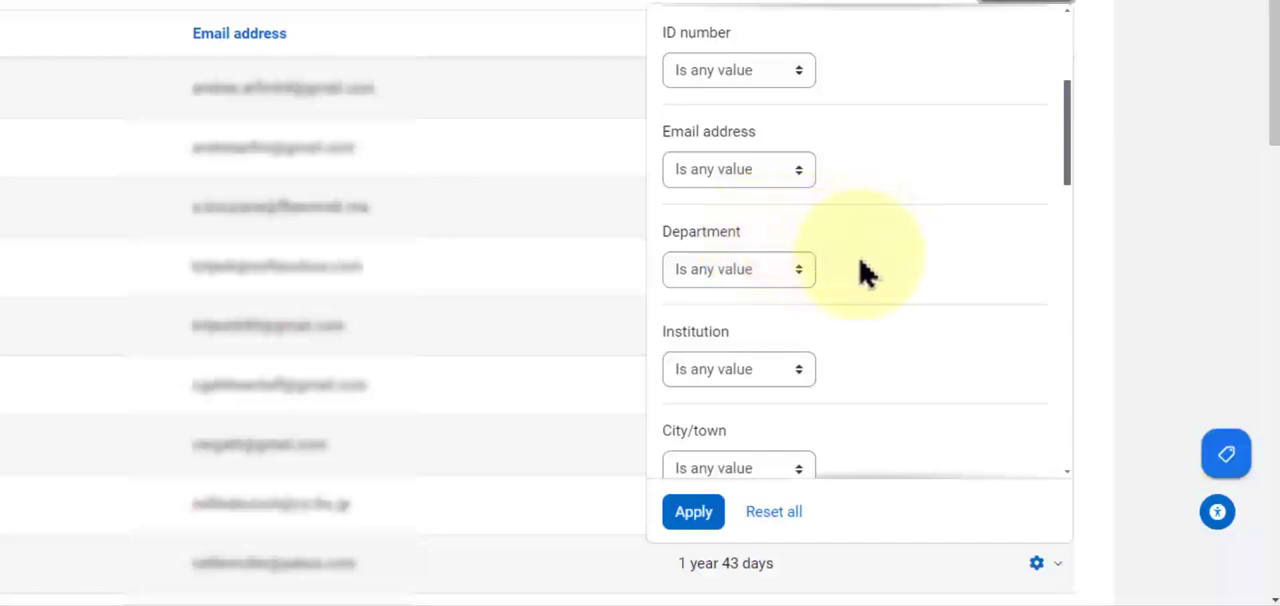
pyautogui.scroll(-1, 865, 280)
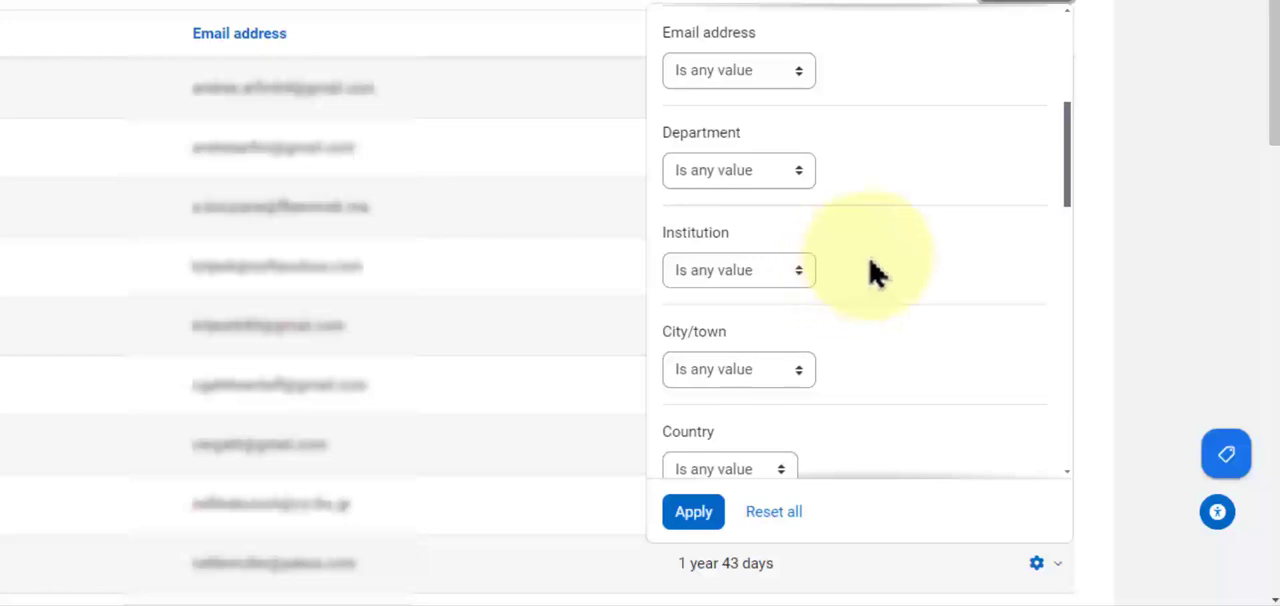
pyautogui.click(806, 280)
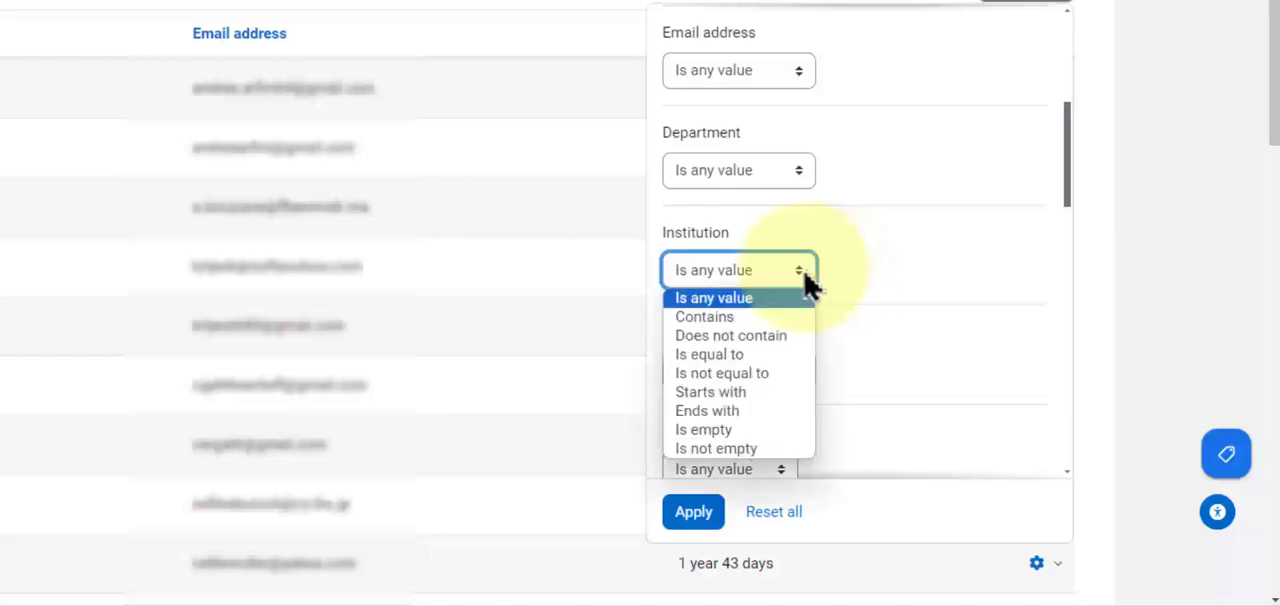
pyautogui.click(888, 278)
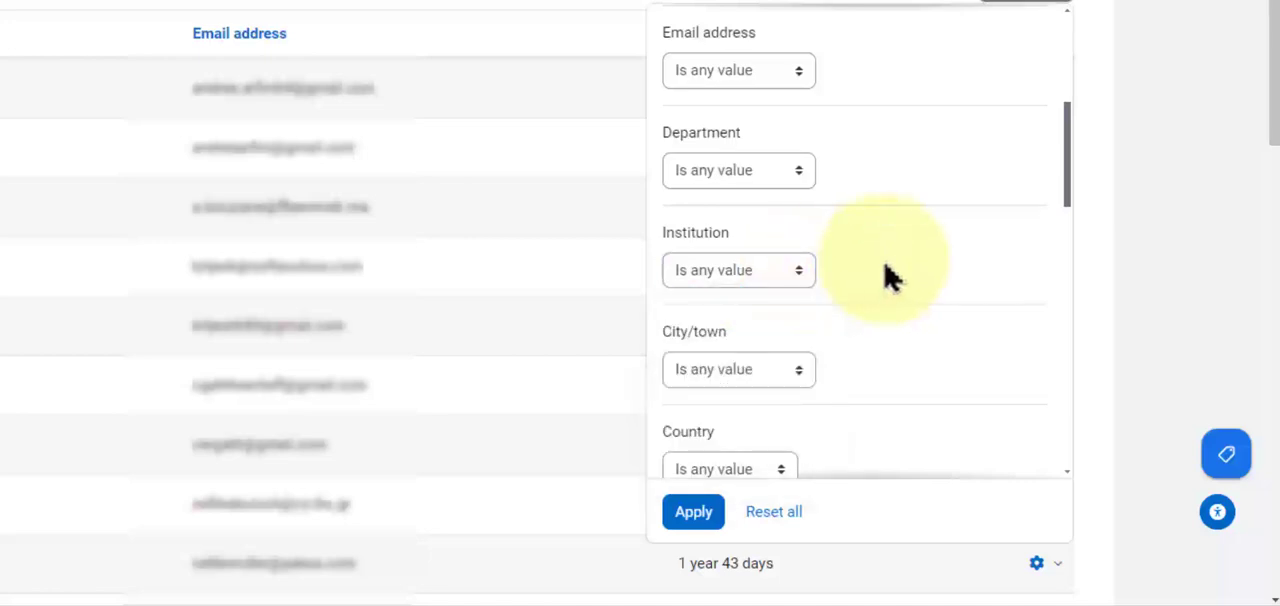
pyautogui.click(804, 280)
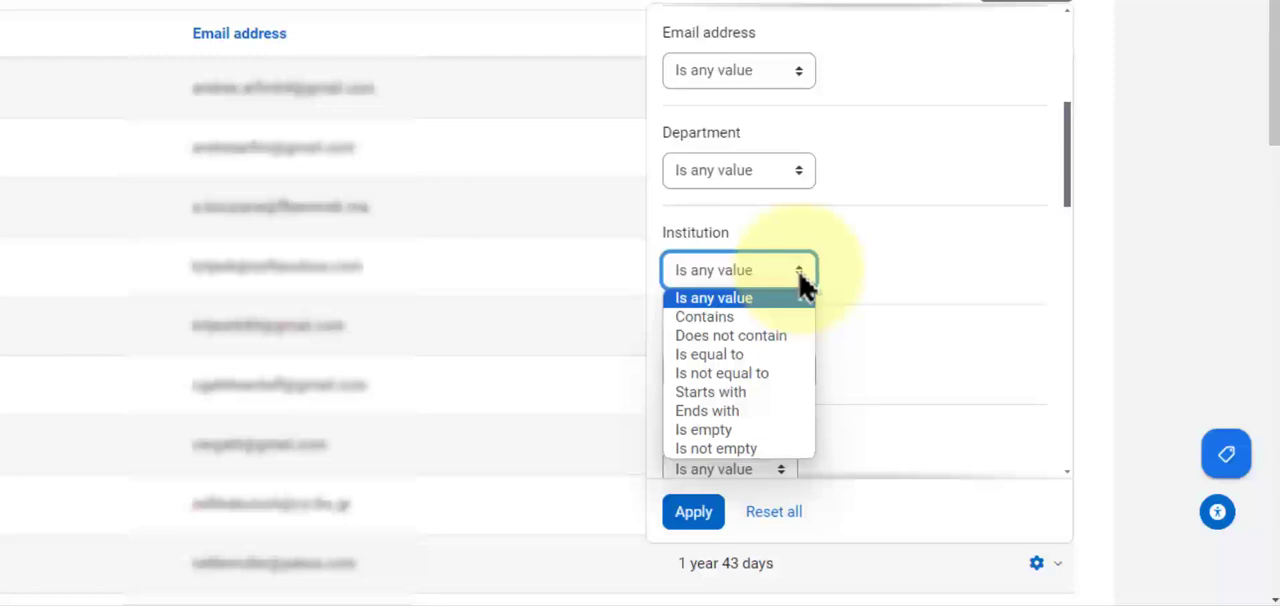
pyautogui.click(889, 290)
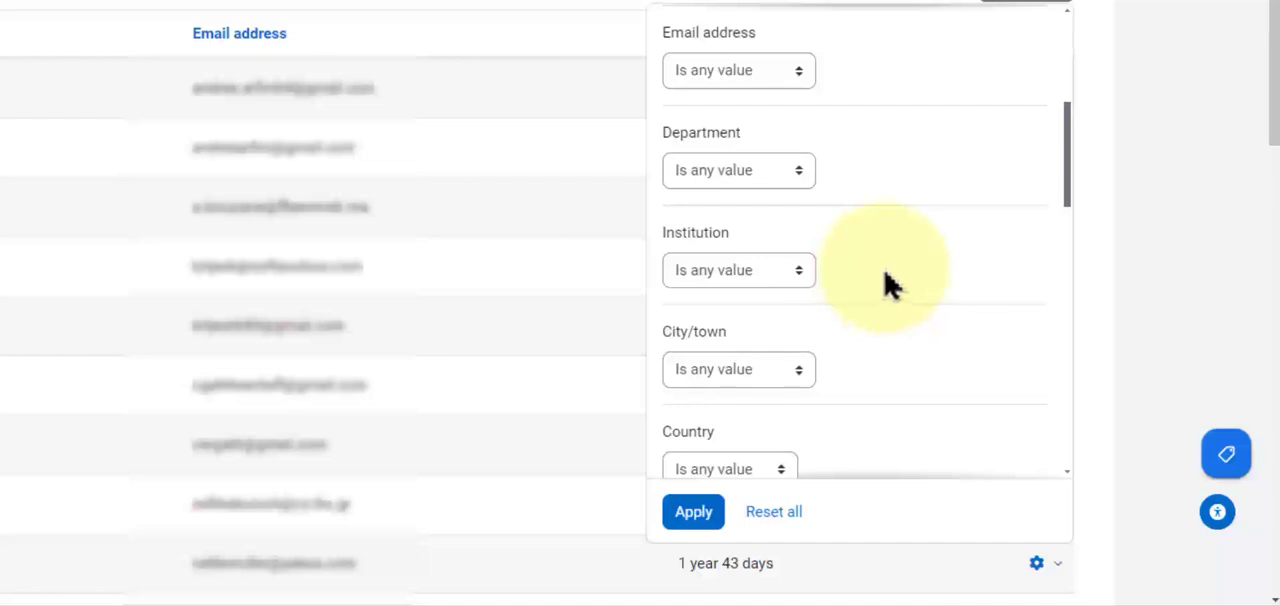
# Review the available user filters from City/town through Cohort ID.
pyautogui.scroll(-1, 886, 290)
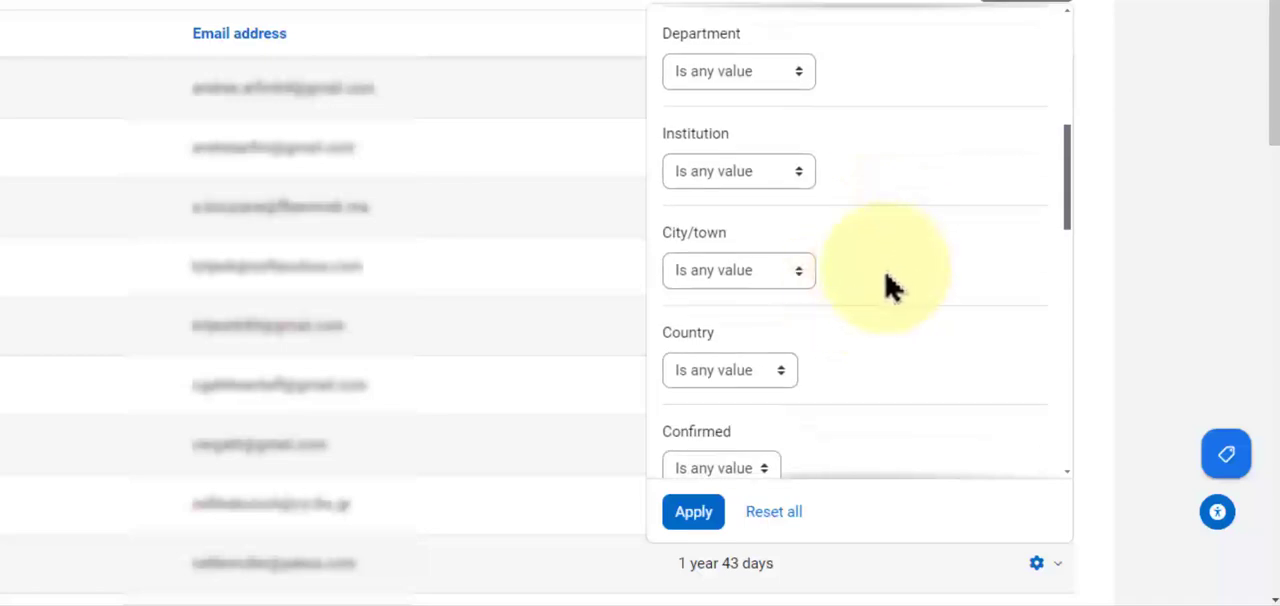
pyautogui.scroll(-1, 905, 278)
pyautogui.scroll(-2, 921, 282)
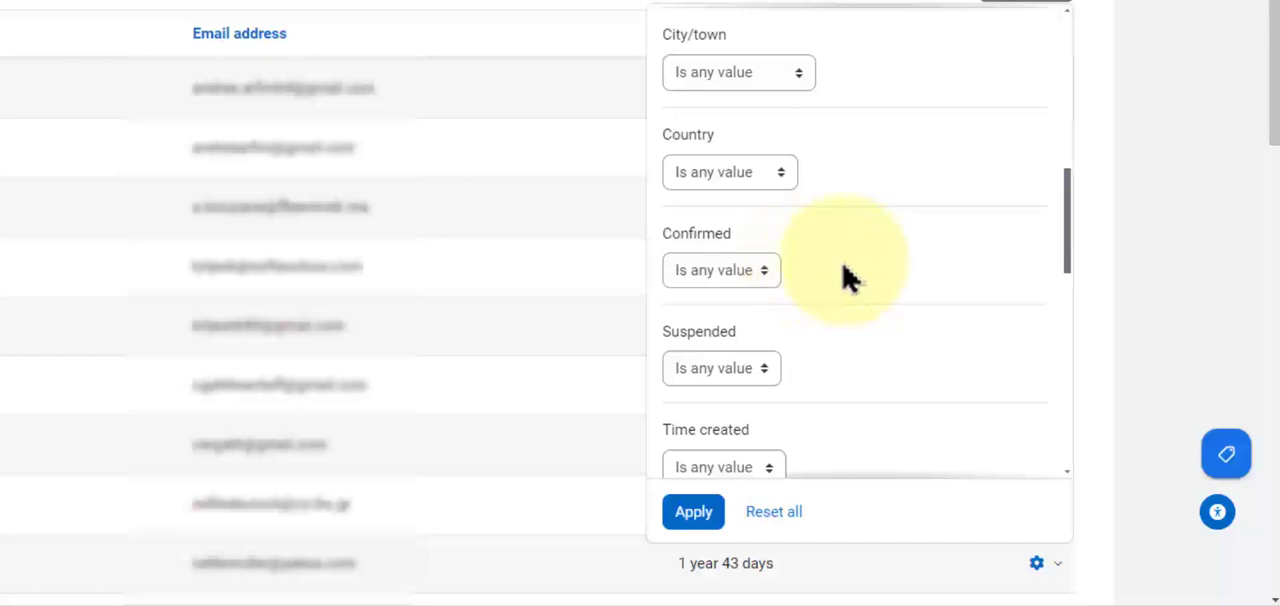
pyautogui.scroll(-1, 848, 279)
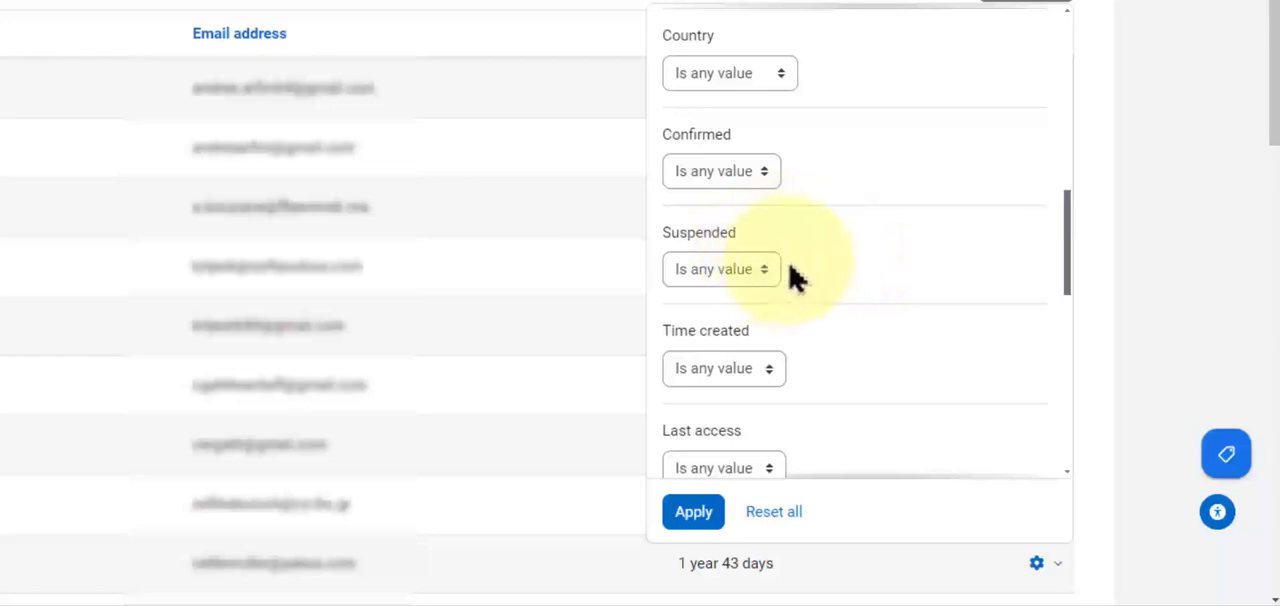
pyautogui.scroll(-2, 837, 277)
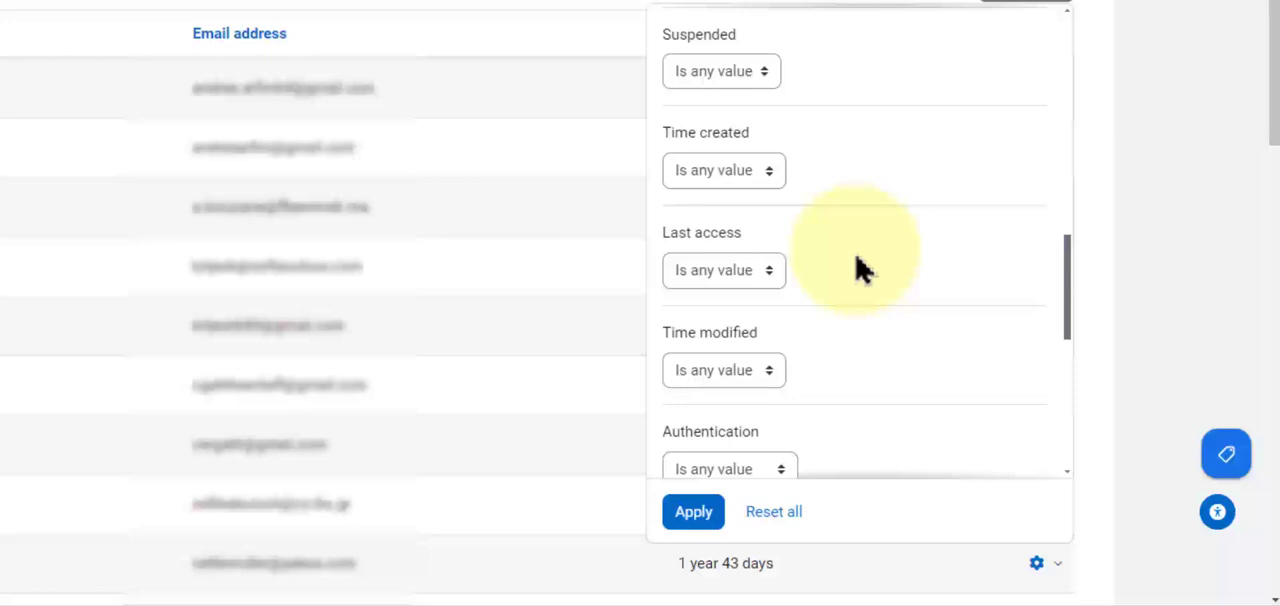
pyautogui.scroll(-1, 840, 268)
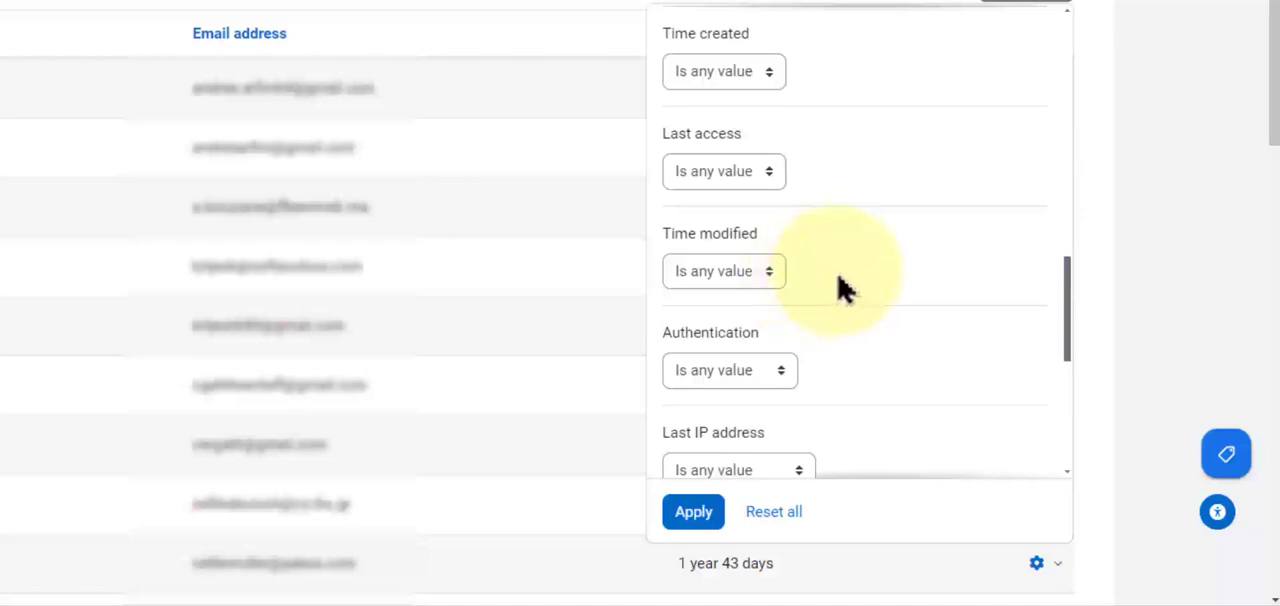
pyautogui.scroll(-1, 850, 285)
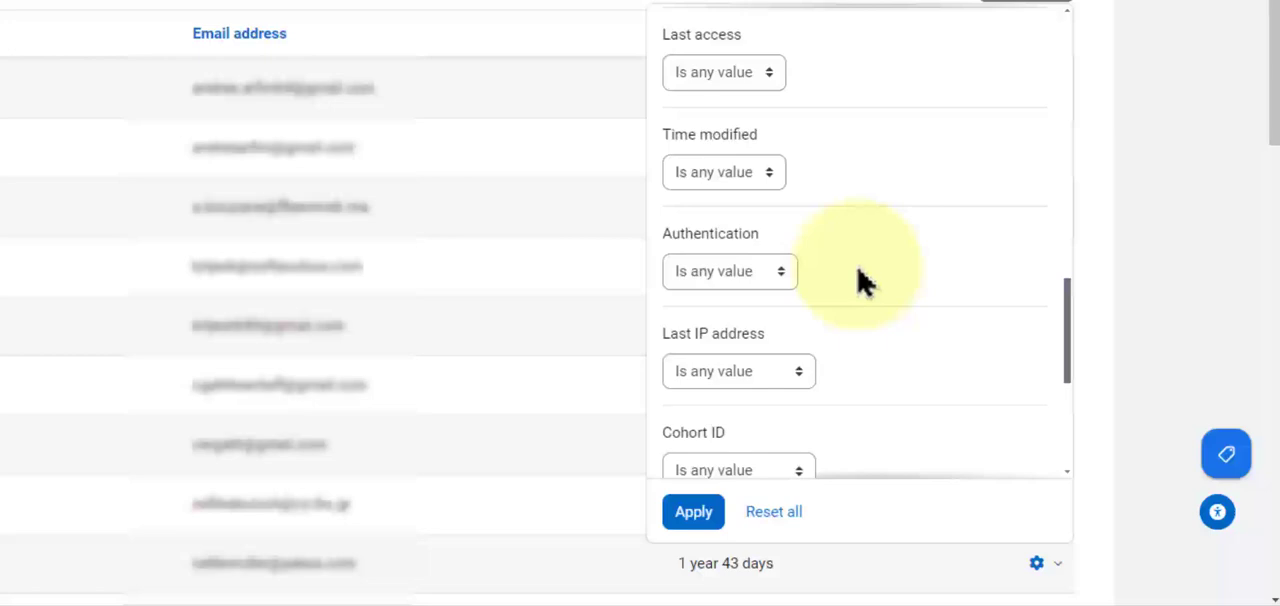
pyautogui.scroll(-1, 860, 280)
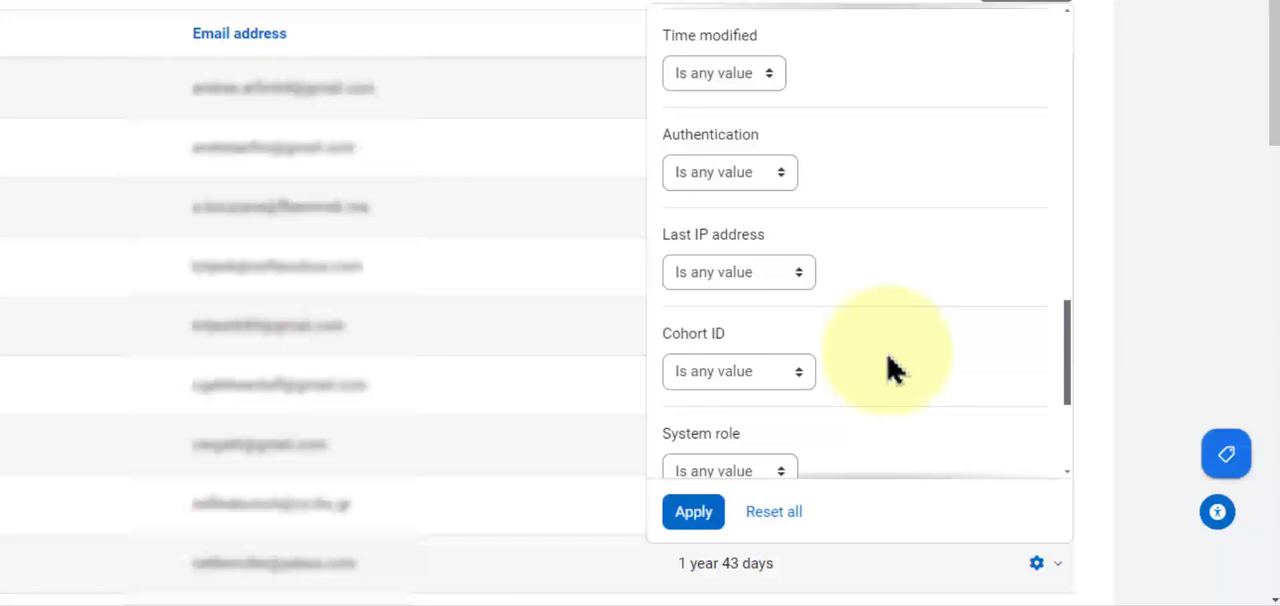
pyautogui.scroll(-1, 893, 368)
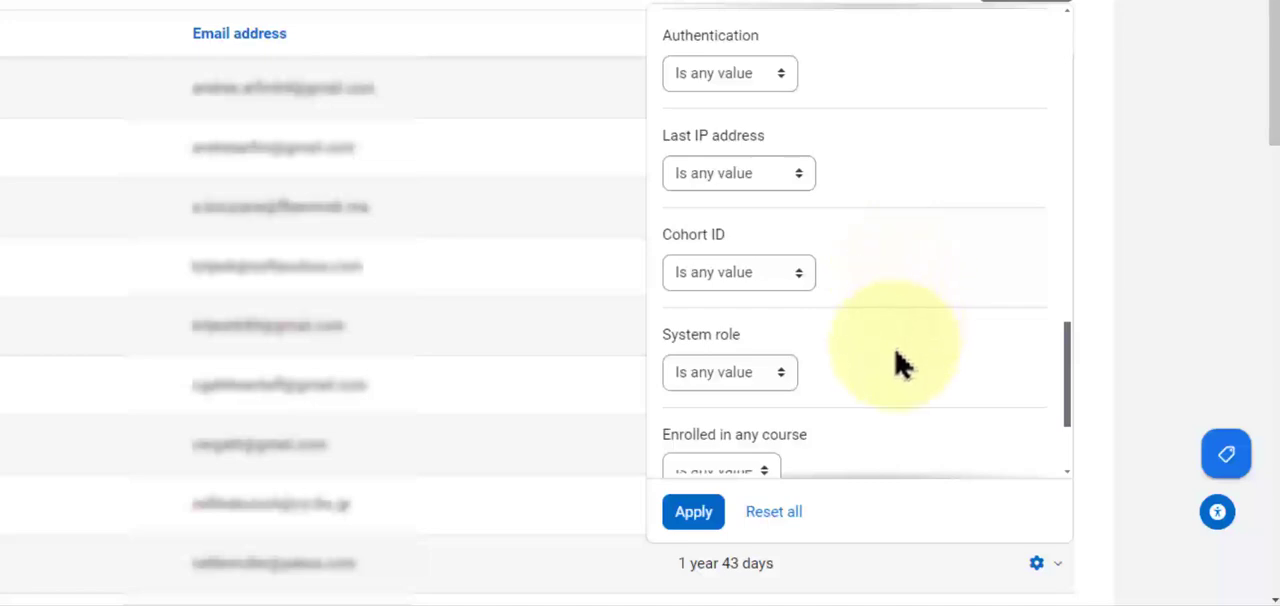
pyautogui.scroll(-1, 896, 365)
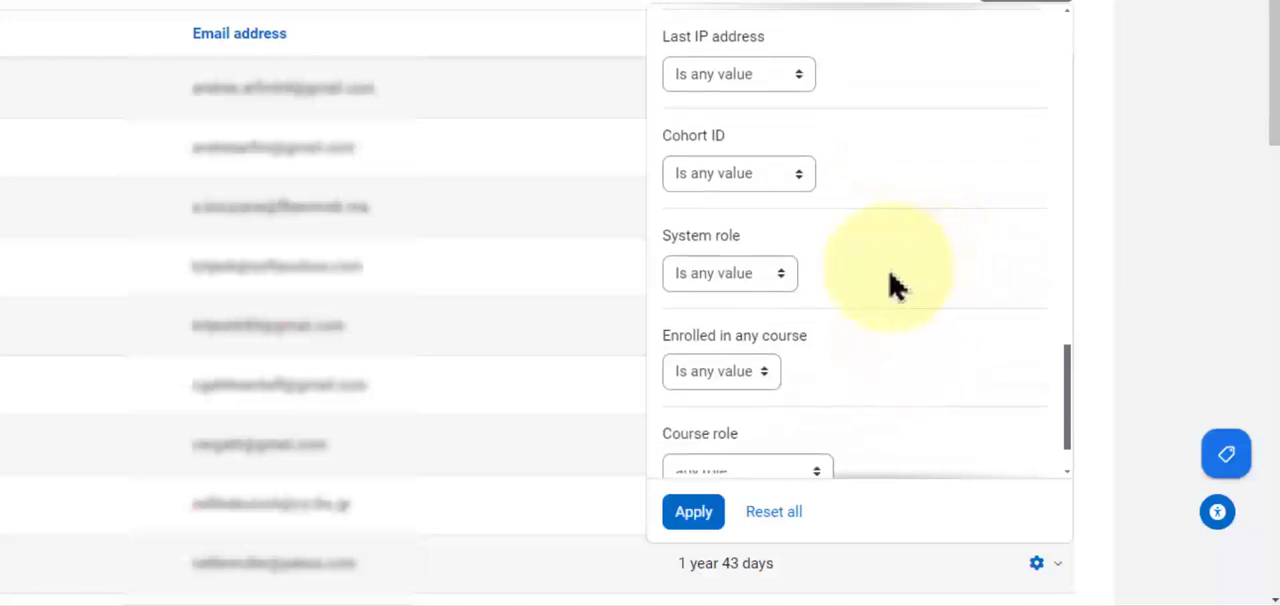
# Examine the System role comparison options and the filters for course enrolment and course role.
pyautogui.click(783, 282)
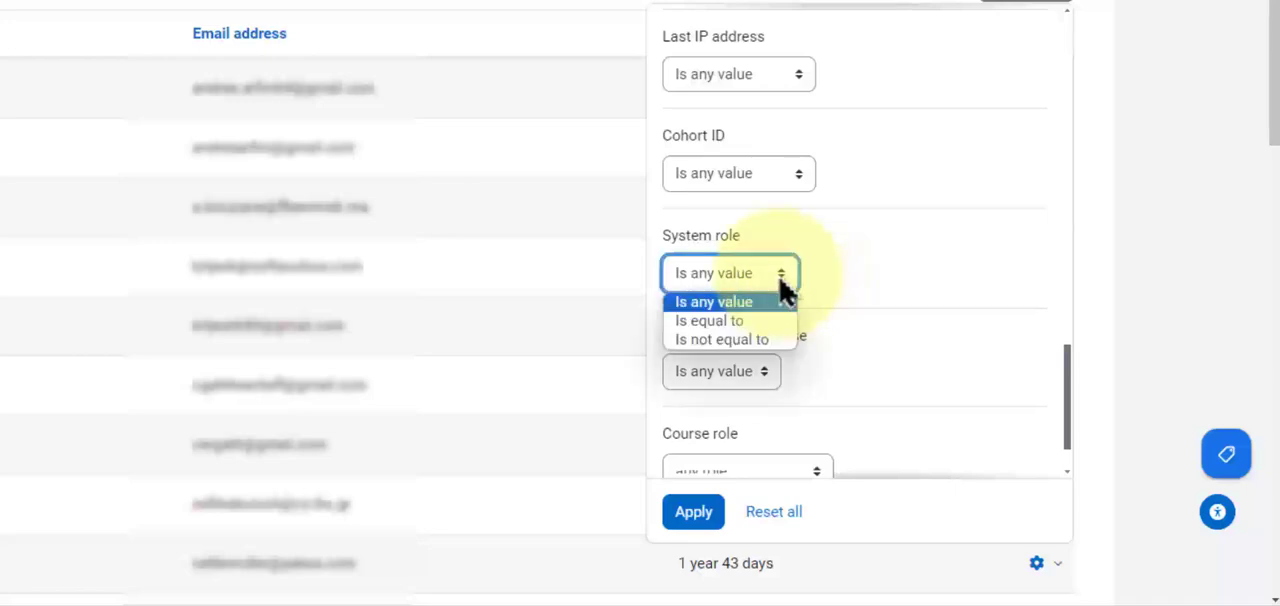
pyautogui.click(868, 283)
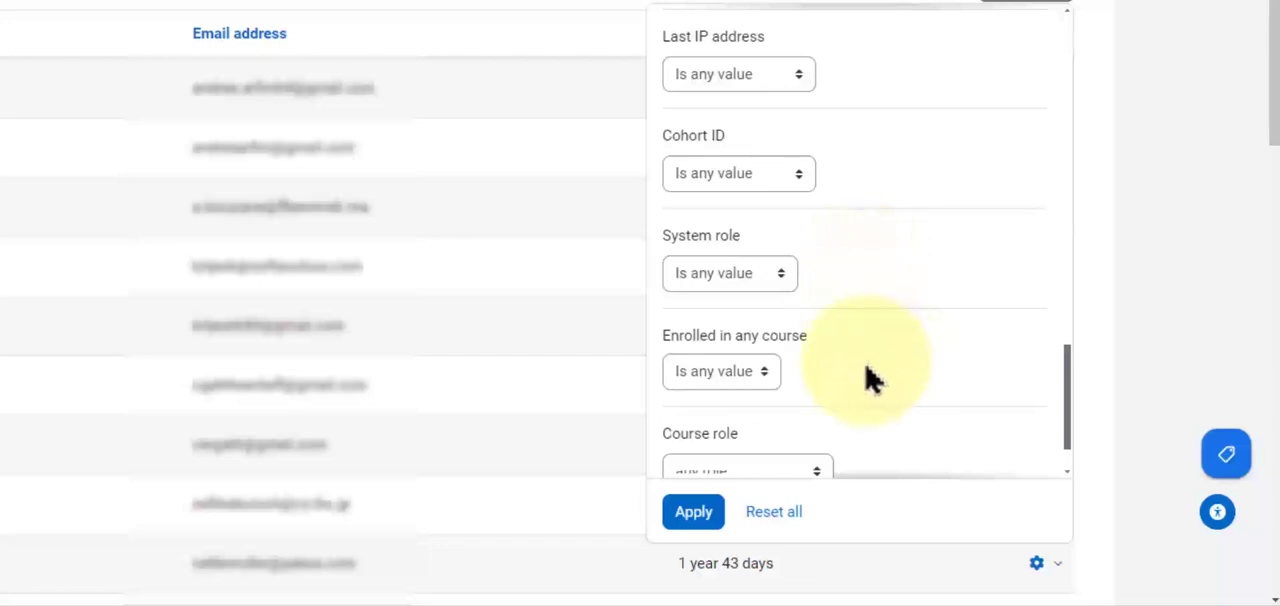
pyautogui.scroll(-1, 872, 378)
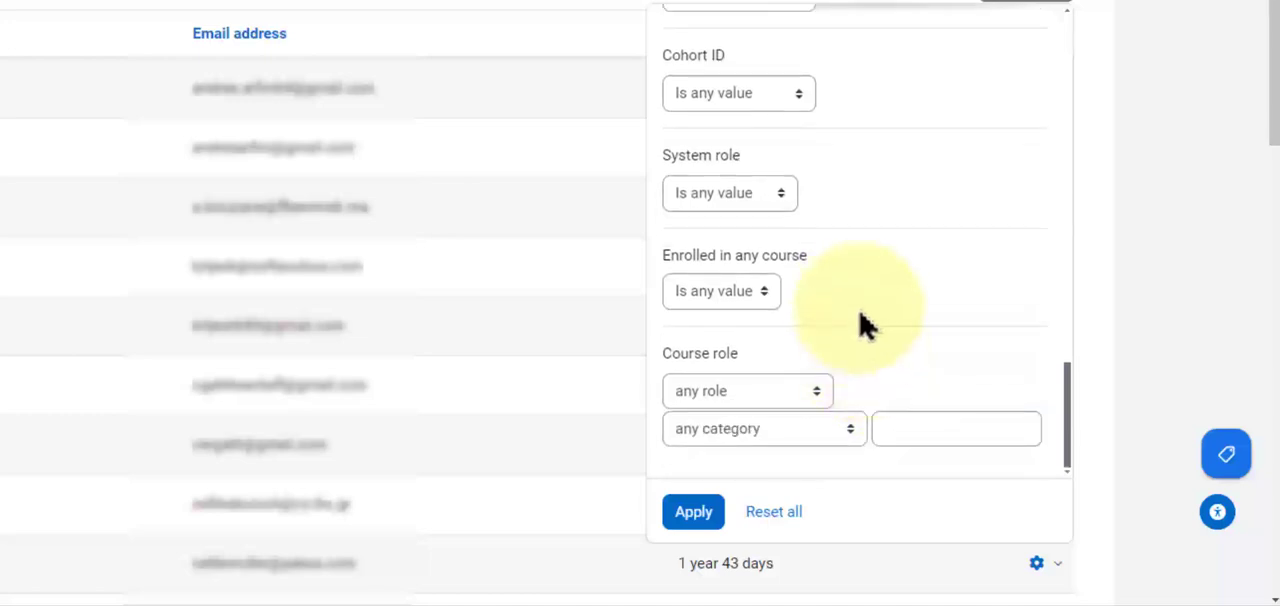
pyautogui.scroll(-1, 835, 312)
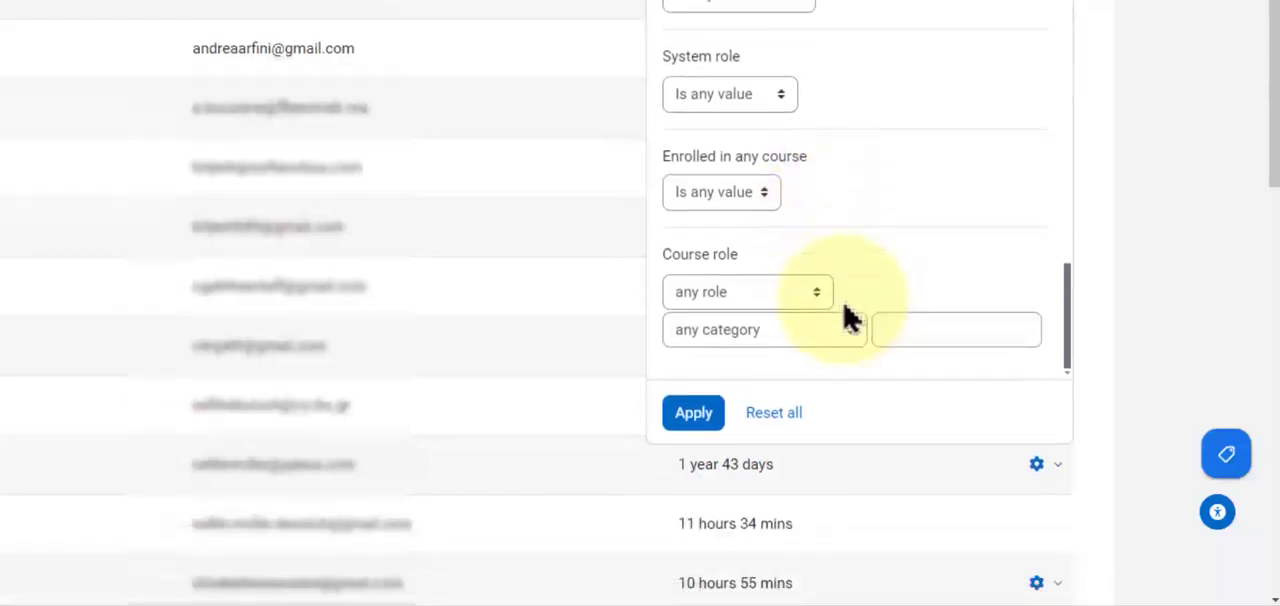
# Set the Last access filter of the user list to the Last comparison.
pyautogui.scroll(2, 868, 305)
pyautogui.scroll(5, 868, 305)
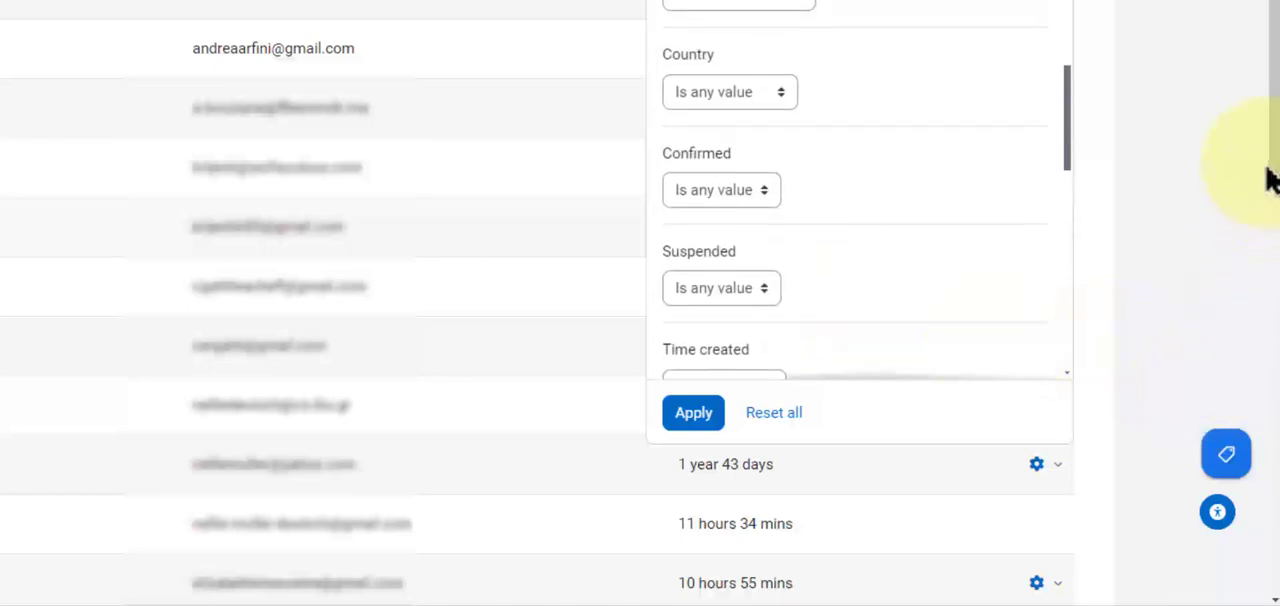
pyautogui.scroll(1, 1275, 171)
pyautogui.scroll(-2, 771, 323)
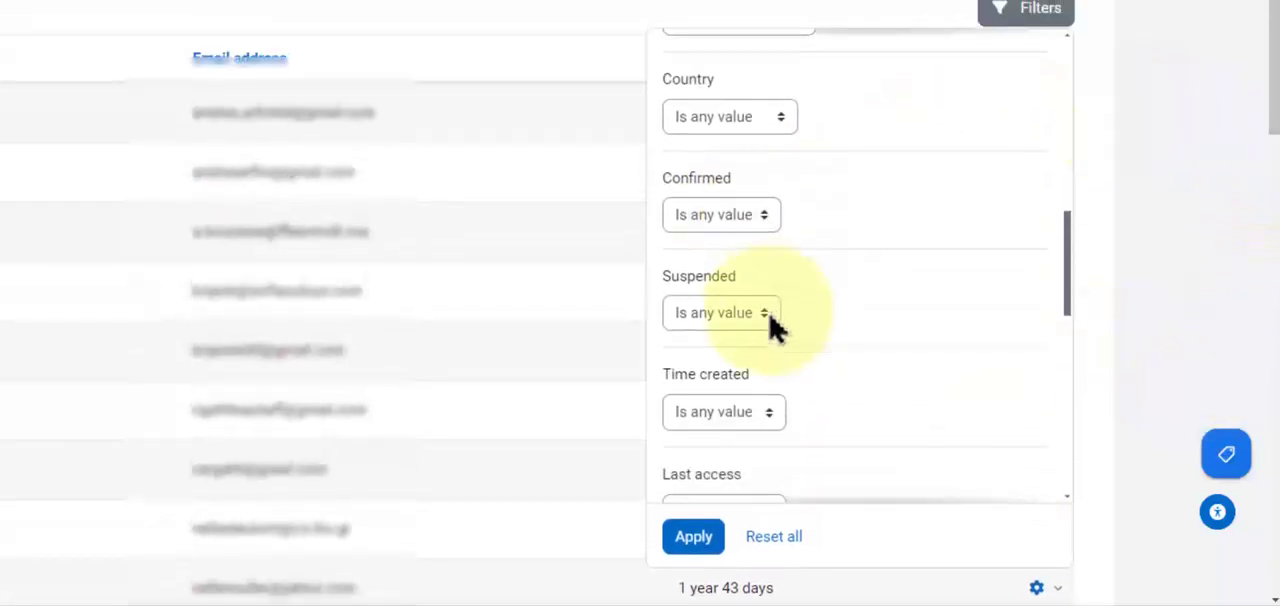
pyautogui.scroll(1, 785, 329)
pyautogui.scroll(-3, 790, 328)
pyautogui.scroll(-1, 785, 329)
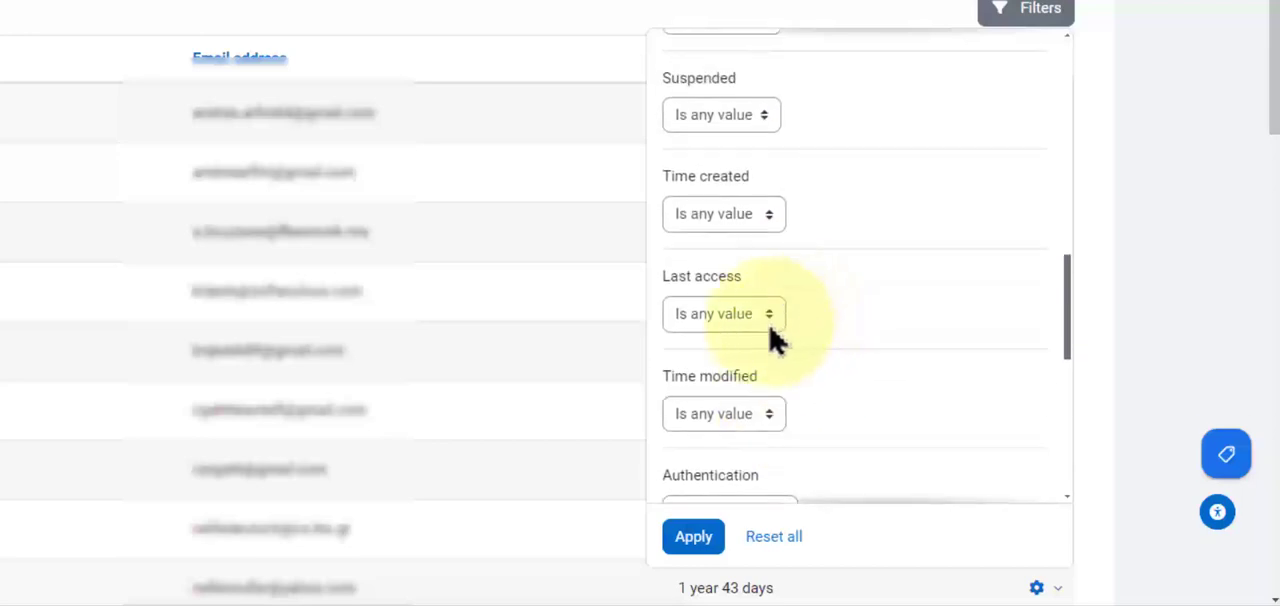
pyautogui.click(770, 320)
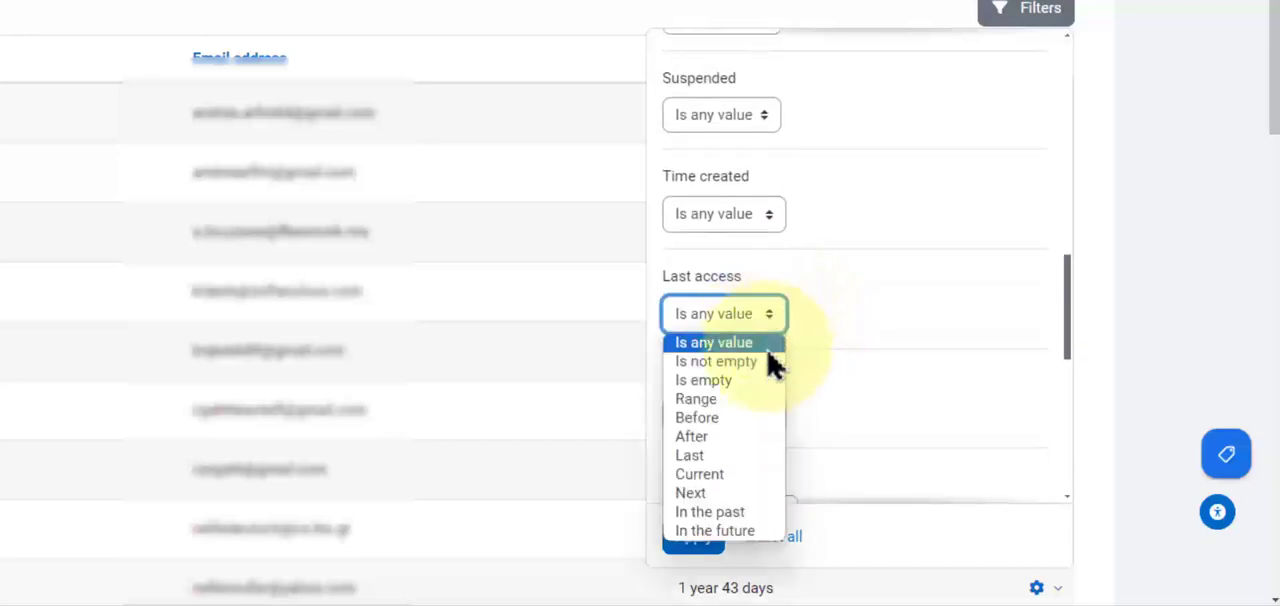
pyautogui.click(757, 455)
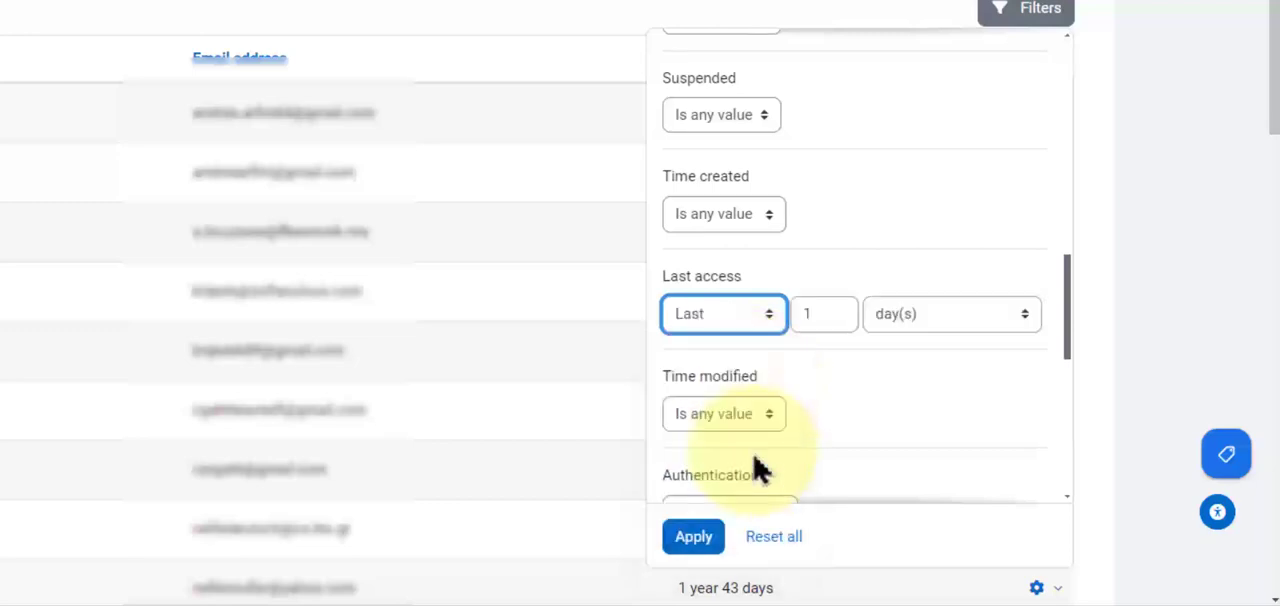
# Set the last access period to 7 days and apply the filter to the user list.
pyautogui.click(814, 317)
pyautogui.write('1')
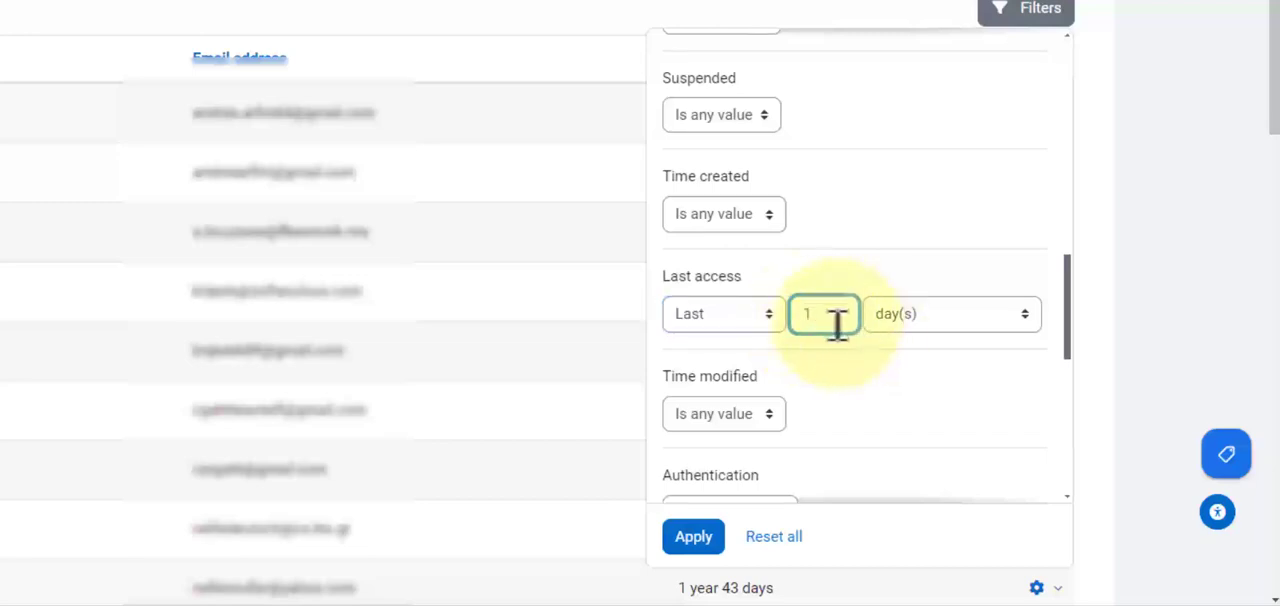
pyautogui.press('BackSpace')
pyautogui.write('7')
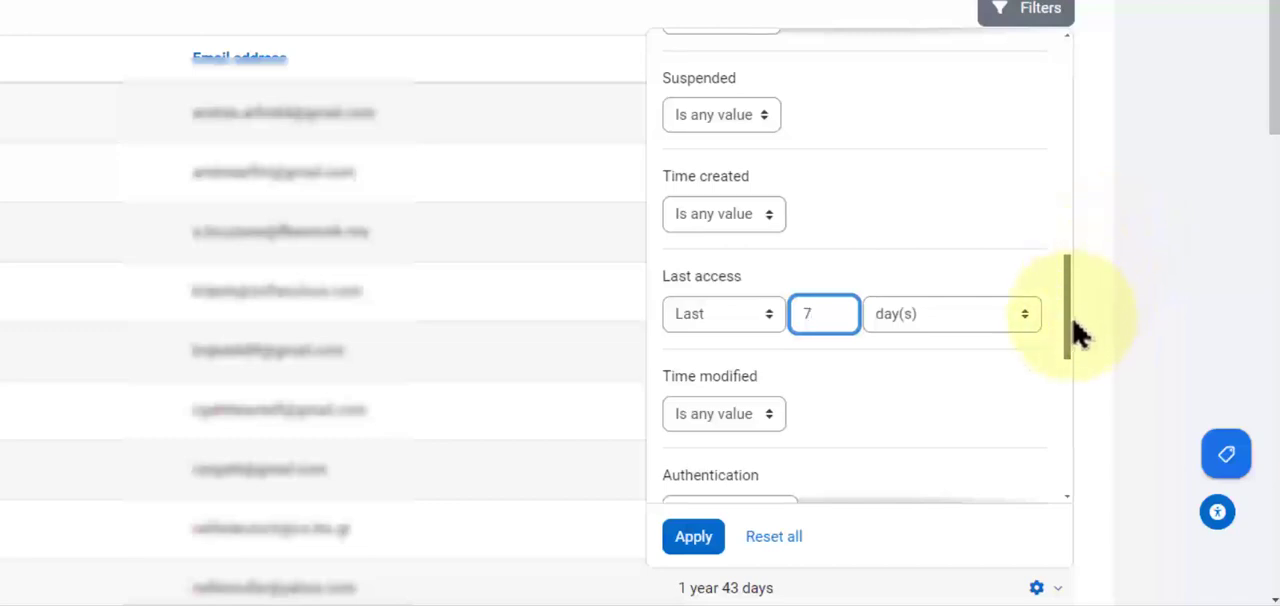
pyautogui.click(698, 545)
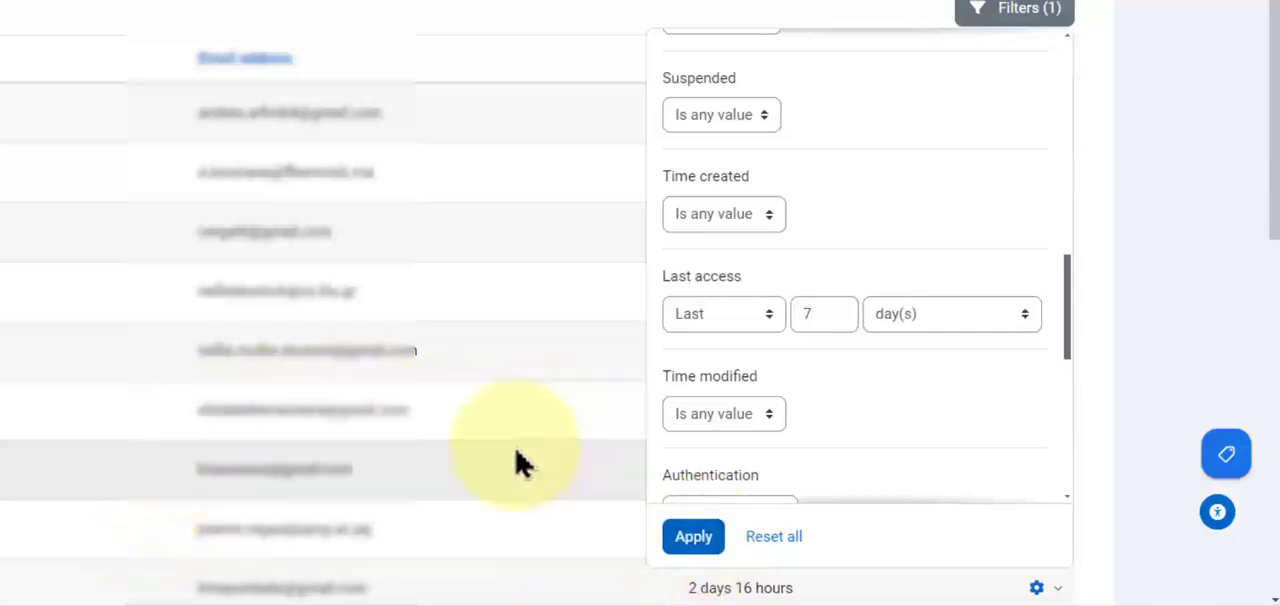
# Close the filter options and review the last access times of the filtered user accounts.
pyautogui.scroll(-6, 514, 463)
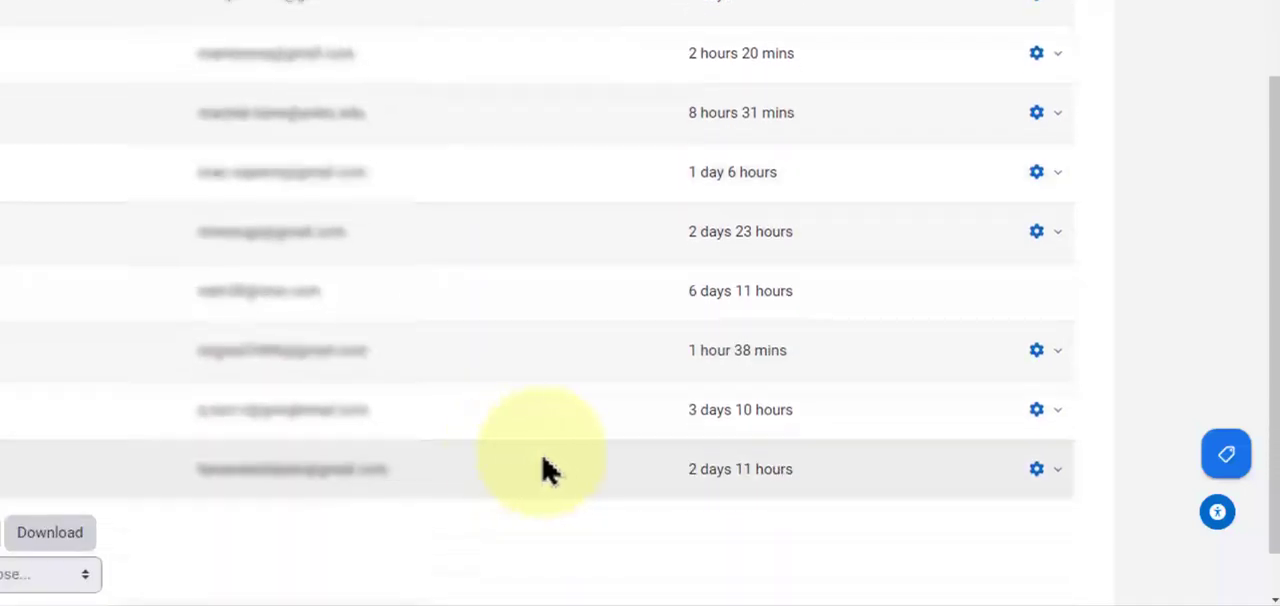
pyautogui.scroll(1, 725, 400)
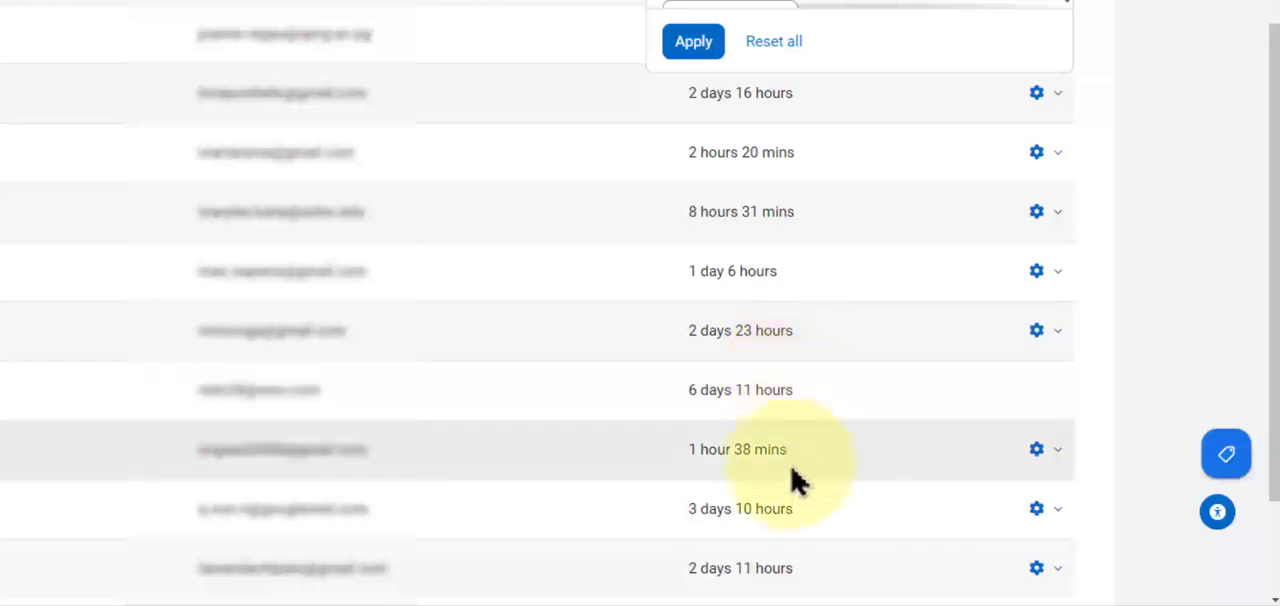
pyautogui.scroll(2, 766, 357)
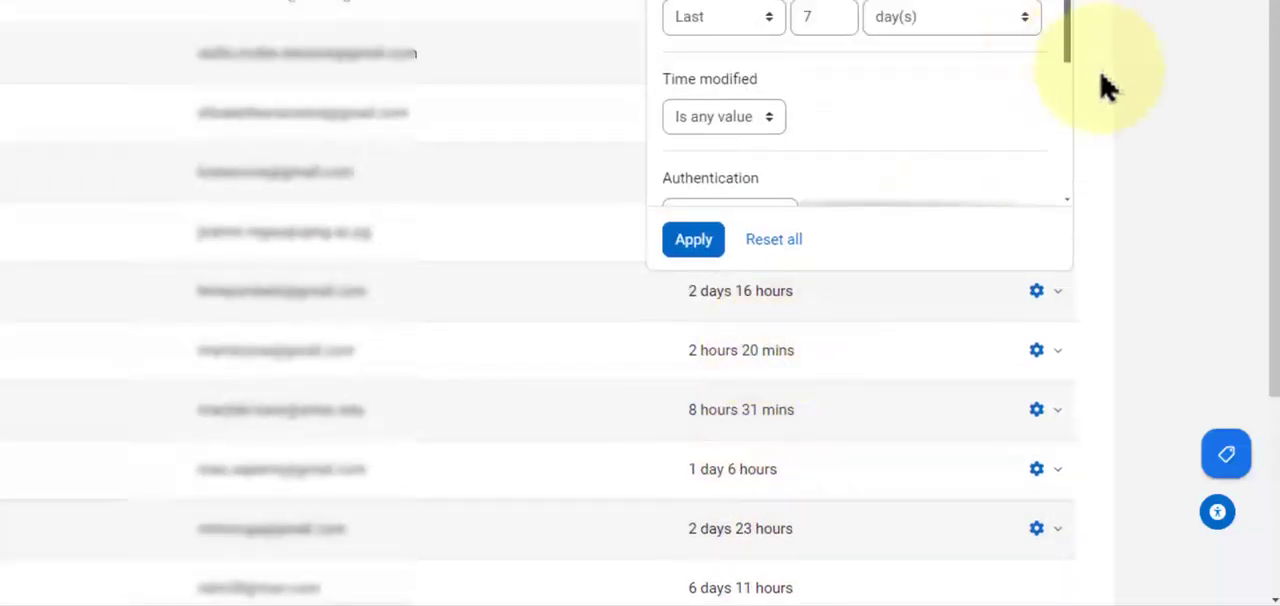
pyautogui.scroll(3, 1110, 86)
pyautogui.click(1190, 98)
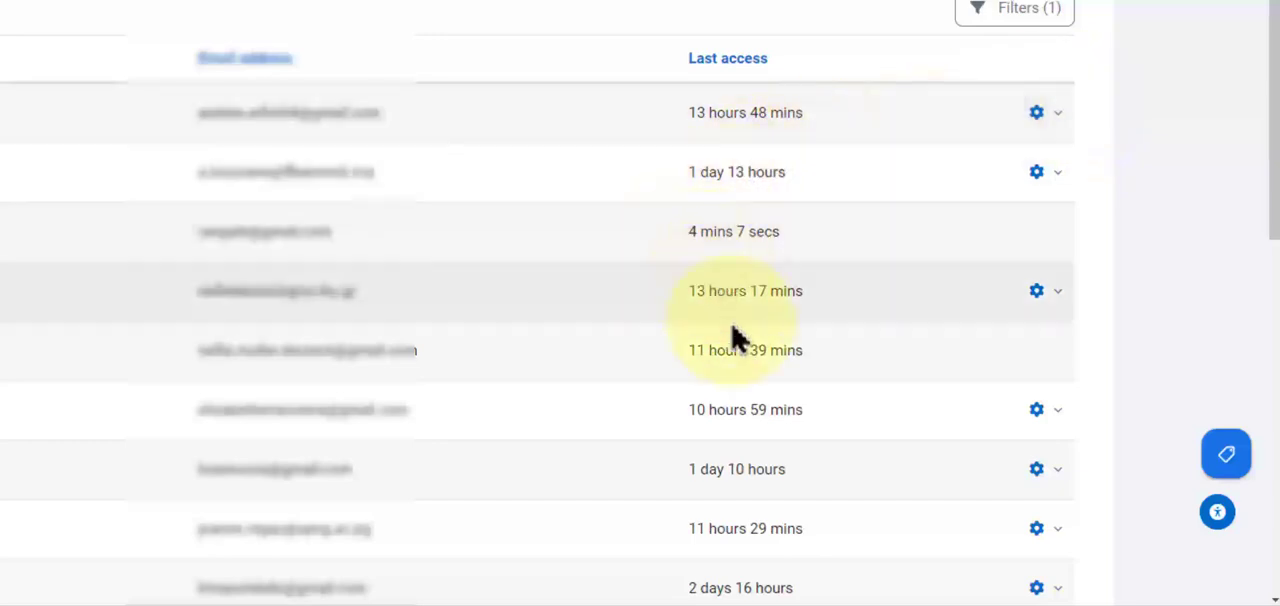
pyautogui.scroll(-2, 745, 435)
pyautogui.scroll(-5, 748, 455)
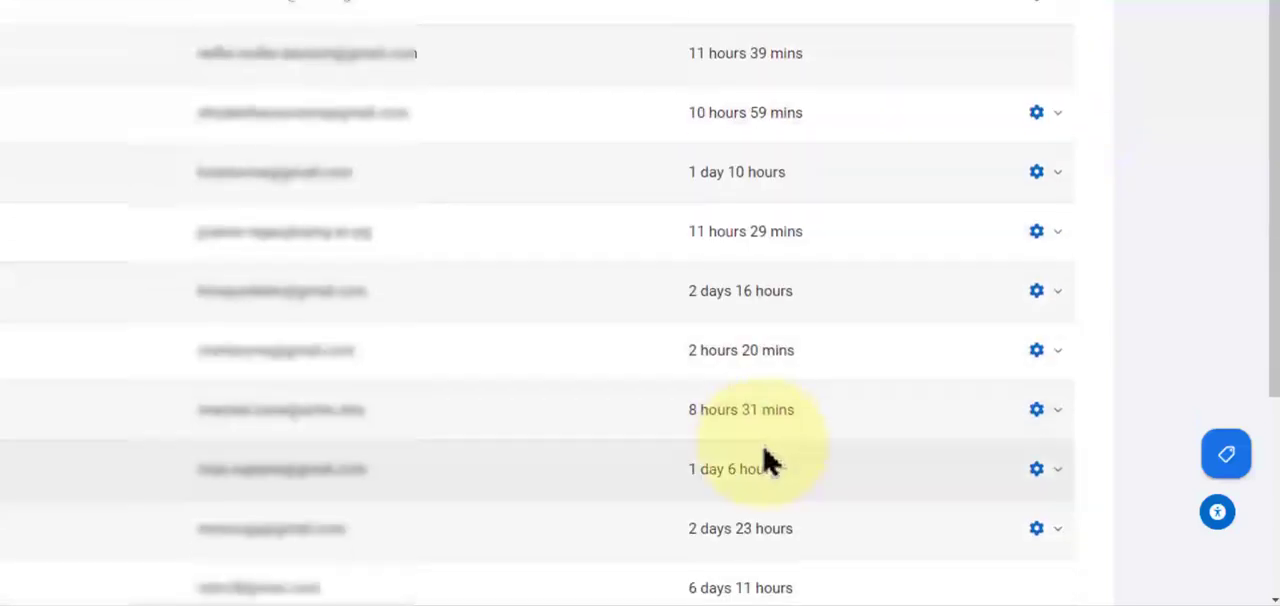
pyautogui.scroll(5, 775, 462)
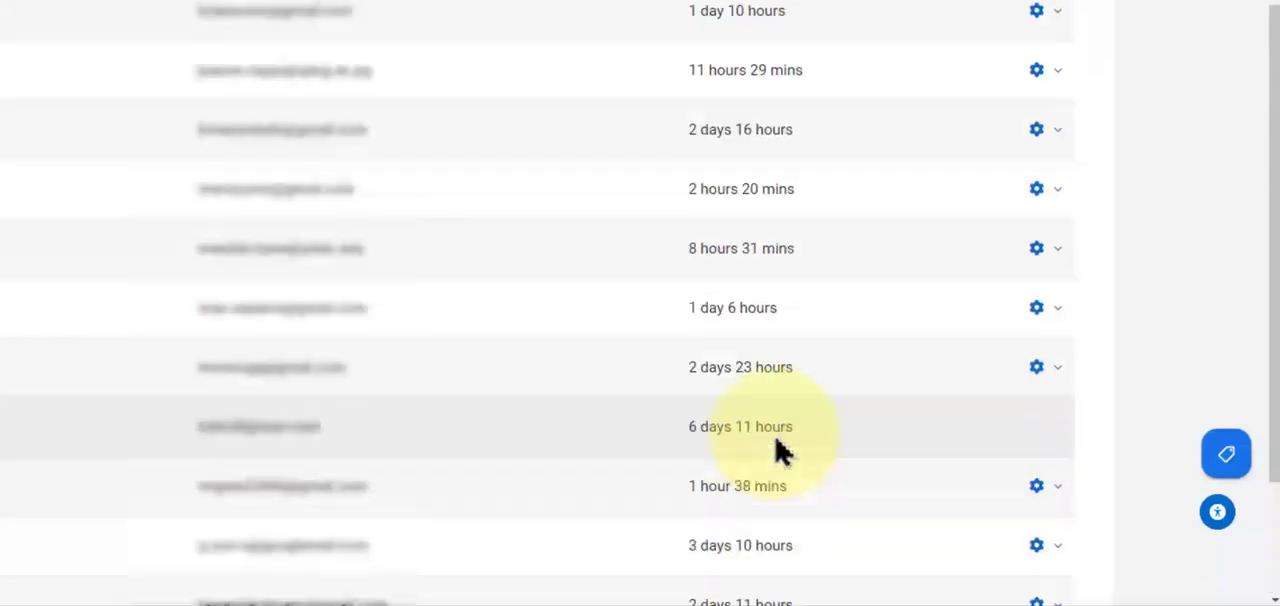
pyautogui.scroll(1, 780, 425)
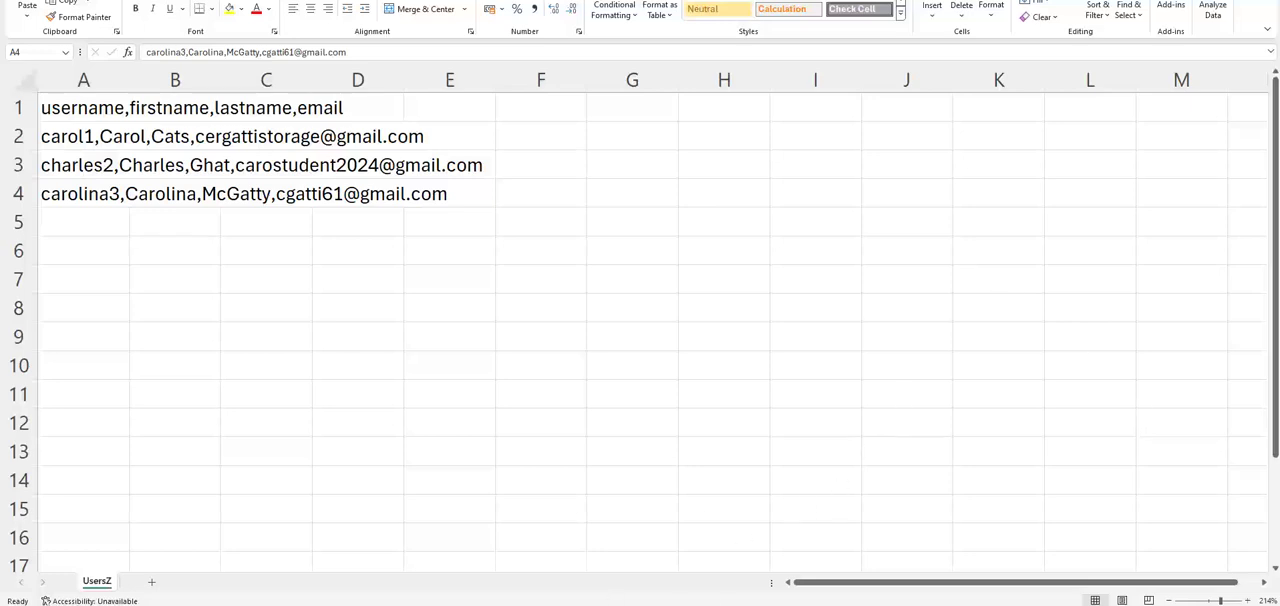
# Open Moodle's Upload users page in Chrome, and view the example CSV file's layout in Excel.
pyautogui.click(436, 604)
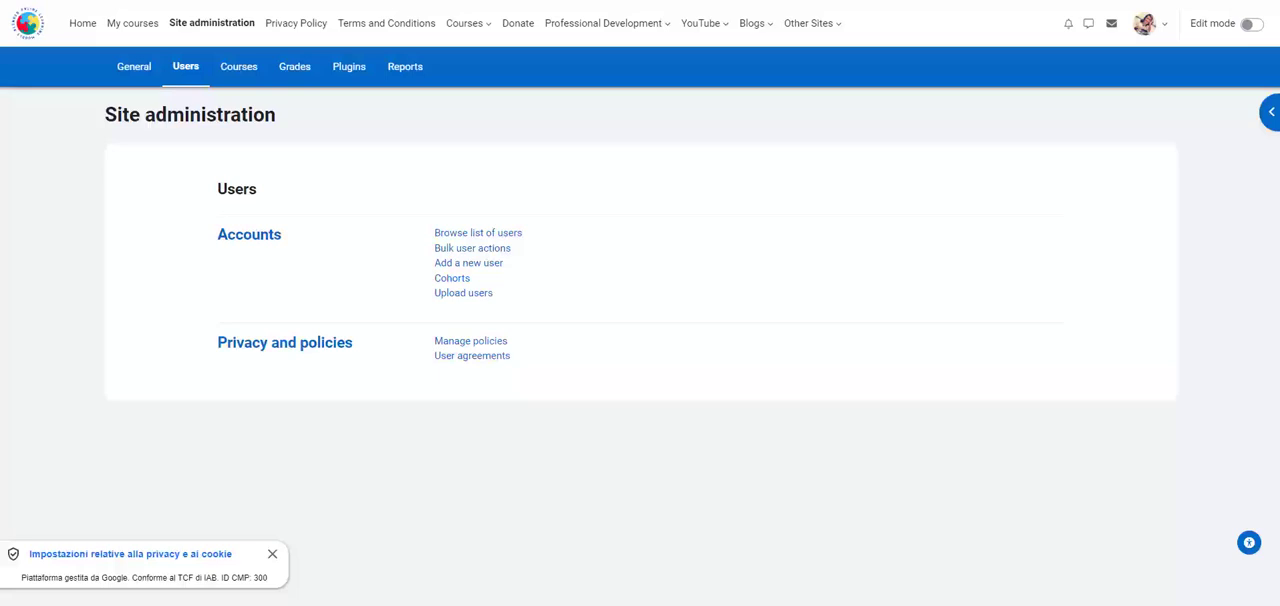
pyautogui.click(477, 300)
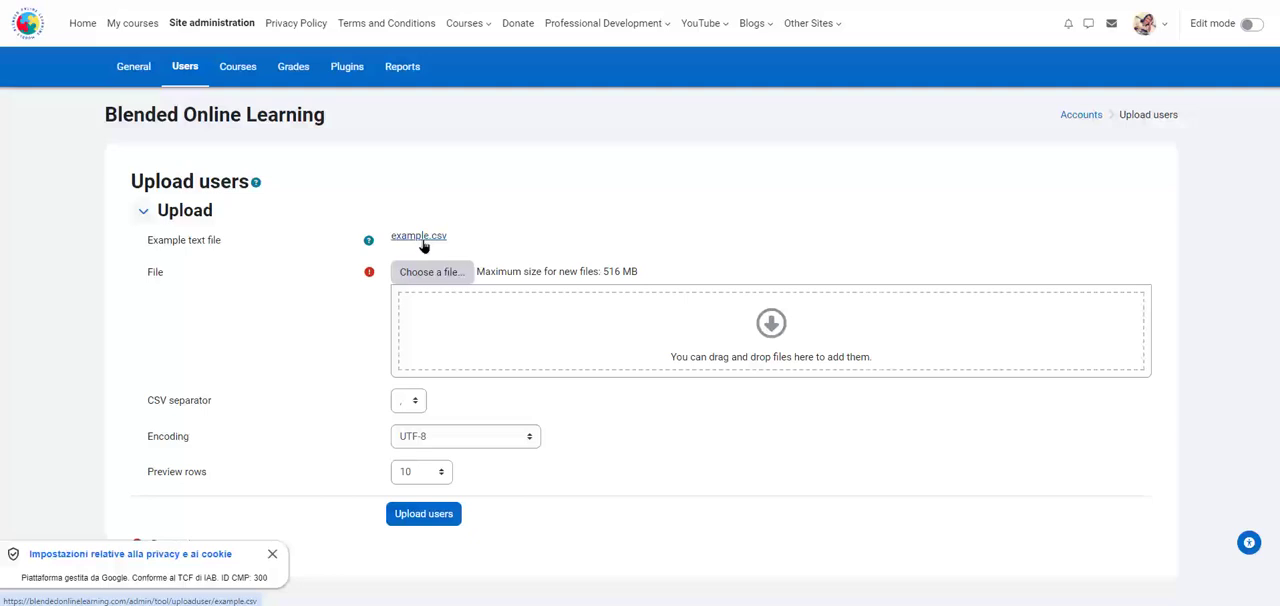
pyautogui.moveTo(408, 605)
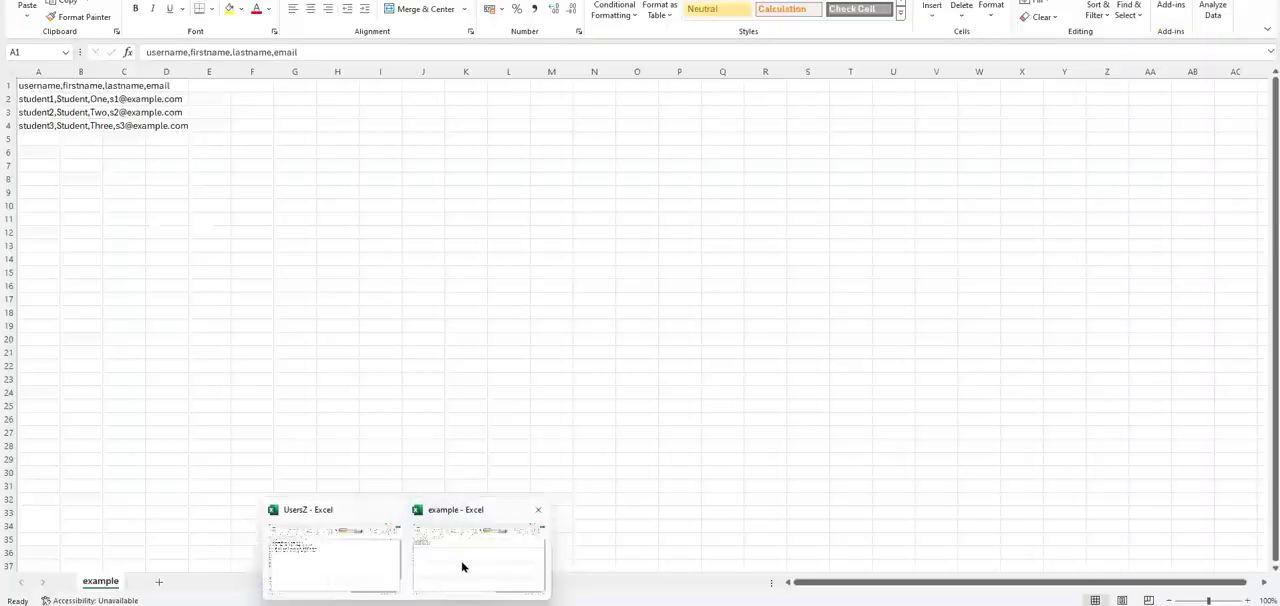
pyautogui.click(461, 562)
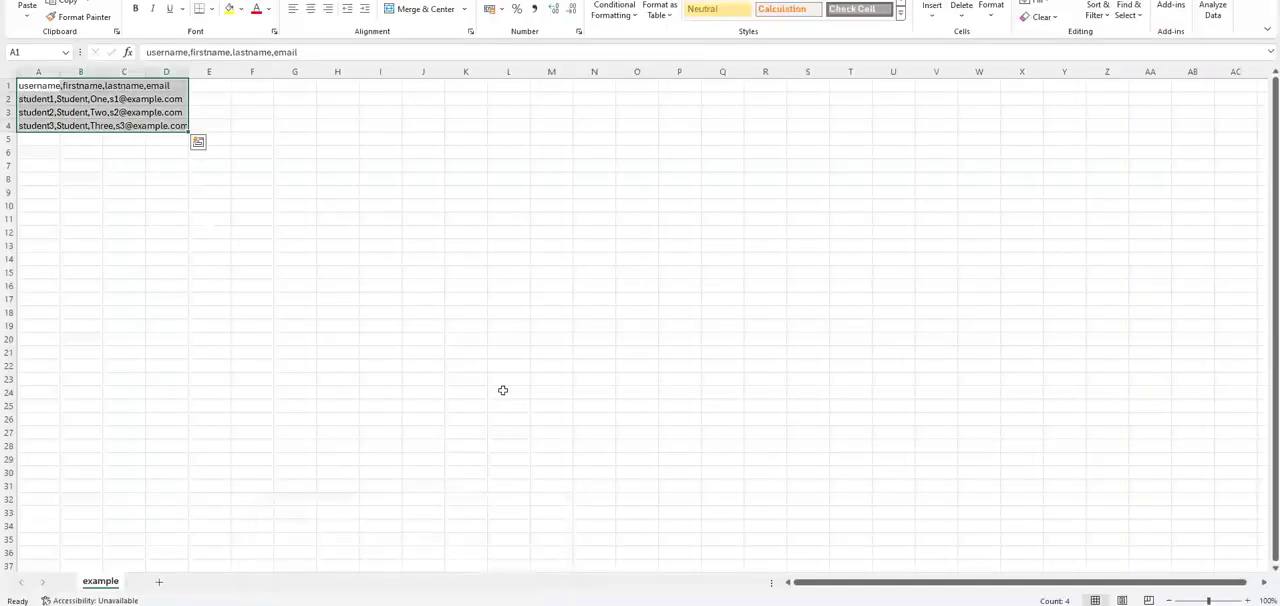
pyautogui.click(1228, 600)
pyautogui.click(402, 378)
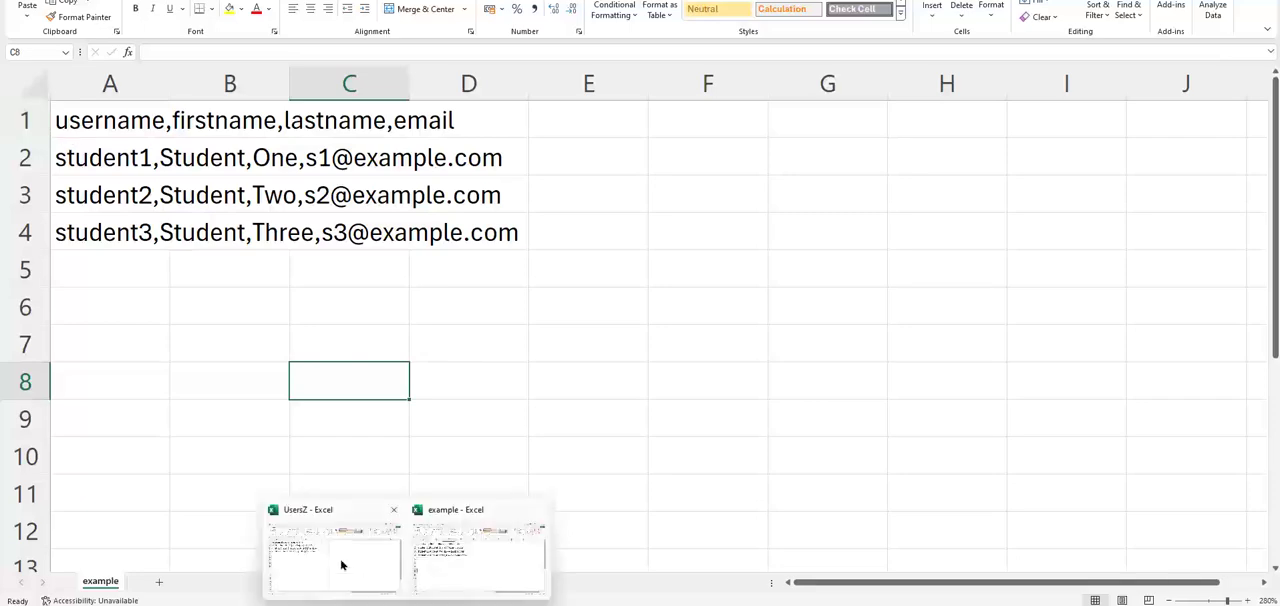
# Switch to the UsersZ workbook and examine its username, firstname, lastname and email rows.
pyautogui.click(343, 564)
pyautogui.click(351, 560)
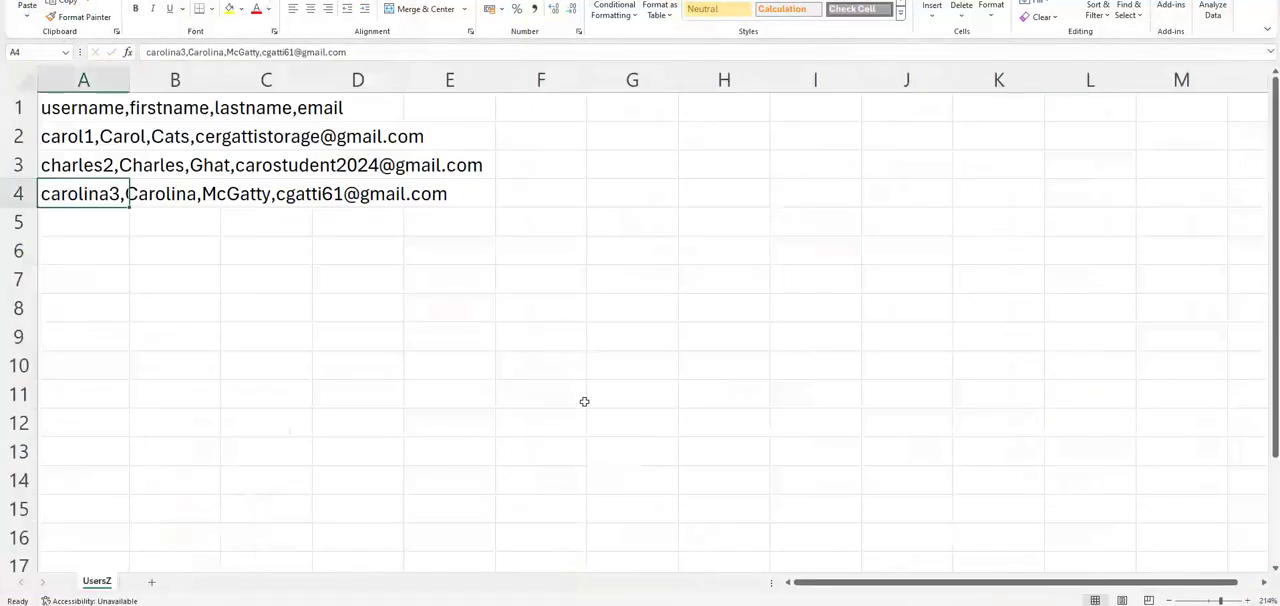
pyautogui.click(404, 393)
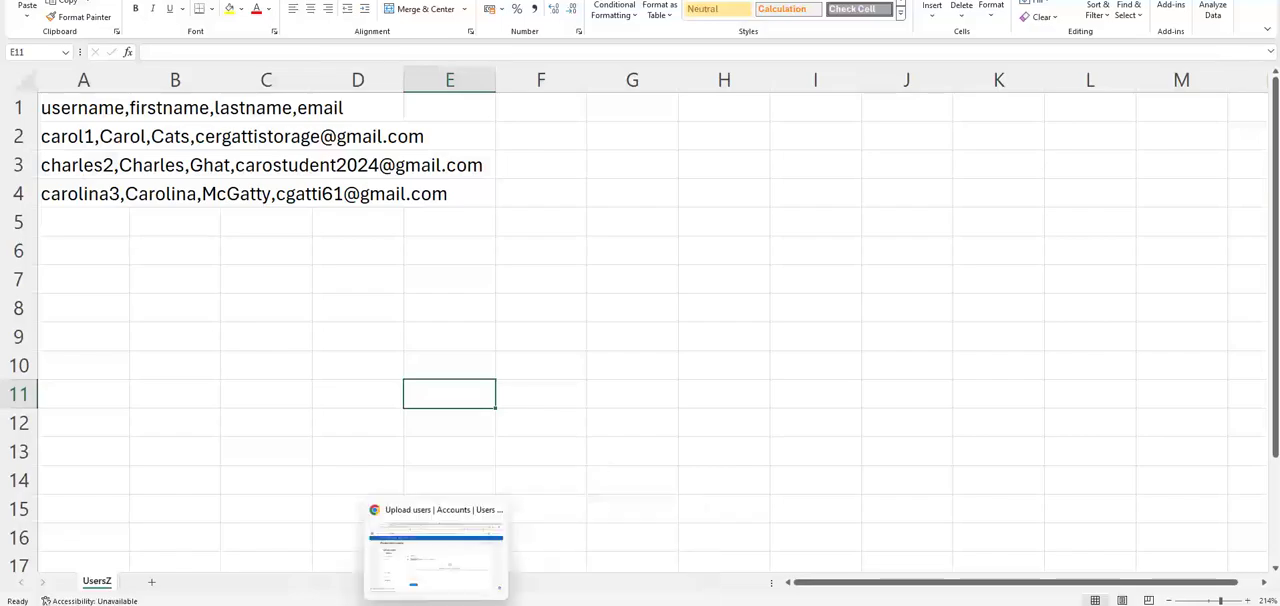
# Return to Moodle's Upload users page in Chrome and choose UsersZ.csv as the attachment for upload.
pyautogui.click(437, 575)
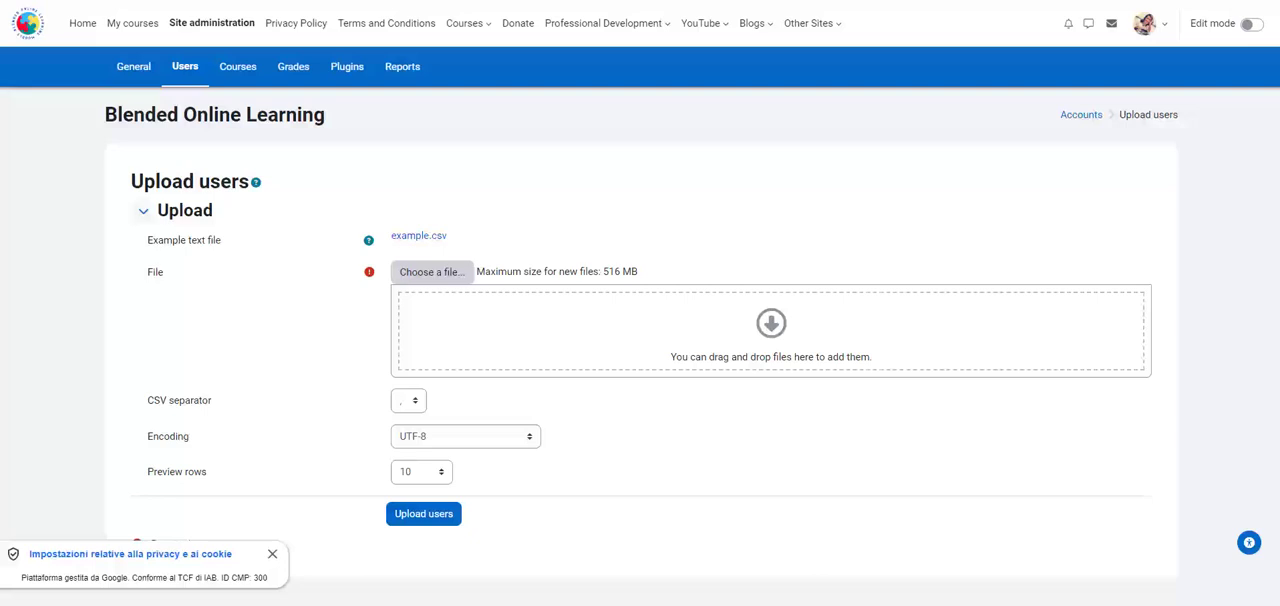
pyautogui.hotkey('alt', 'Left')
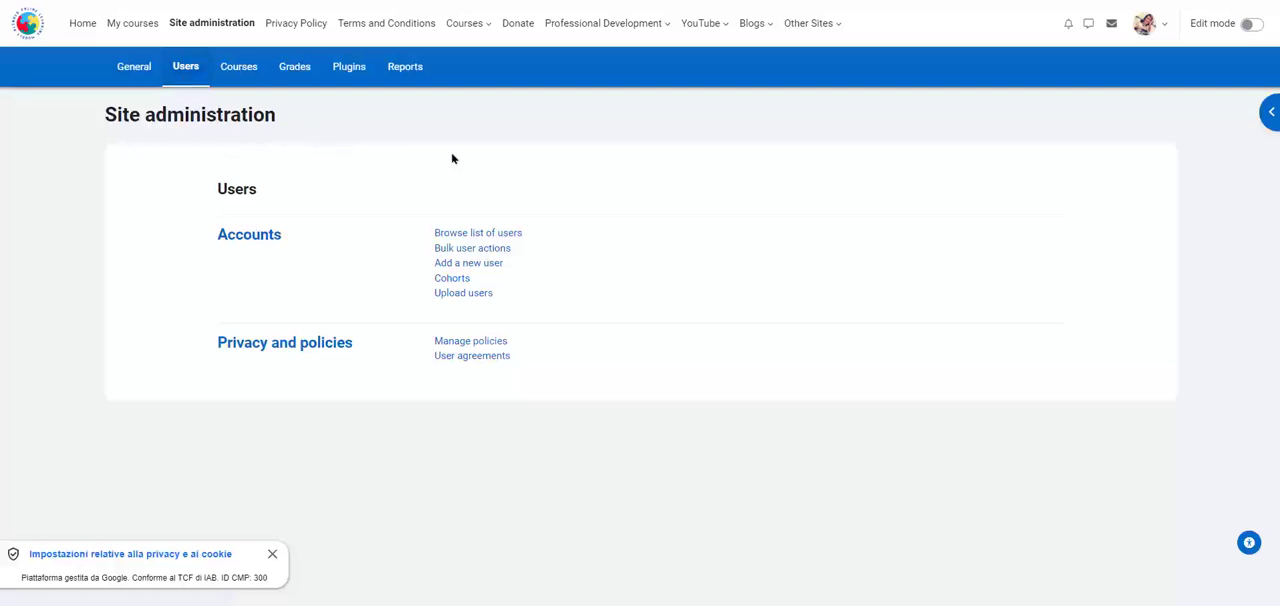
pyautogui.click(478, 300)
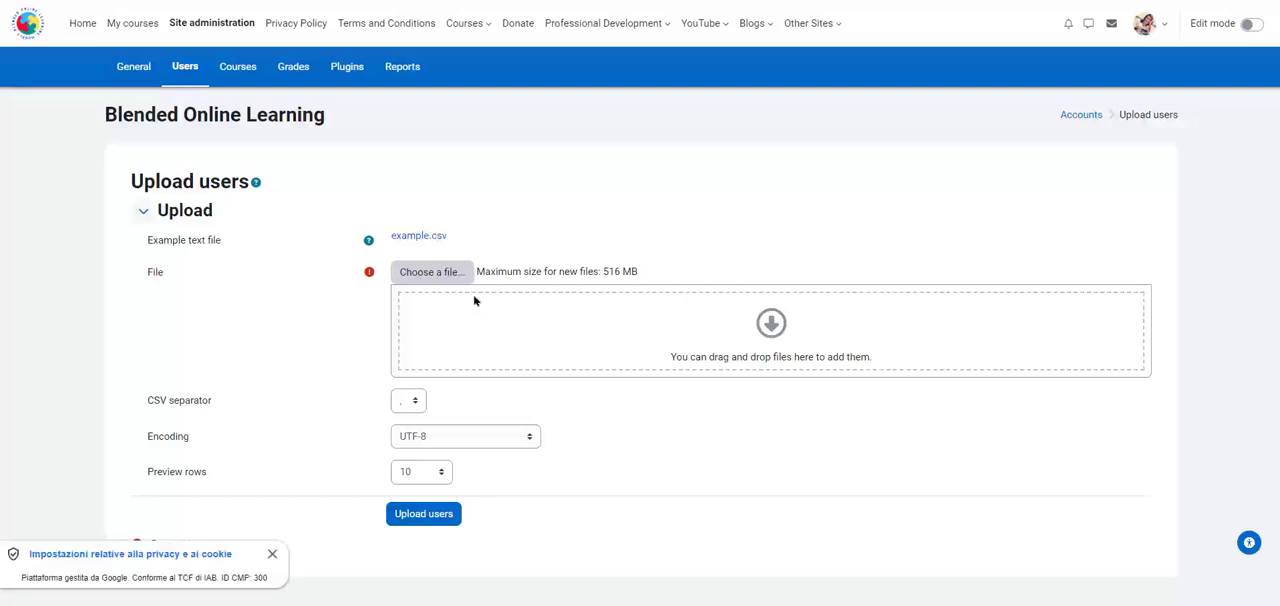
pyautogui.click(425, 278)
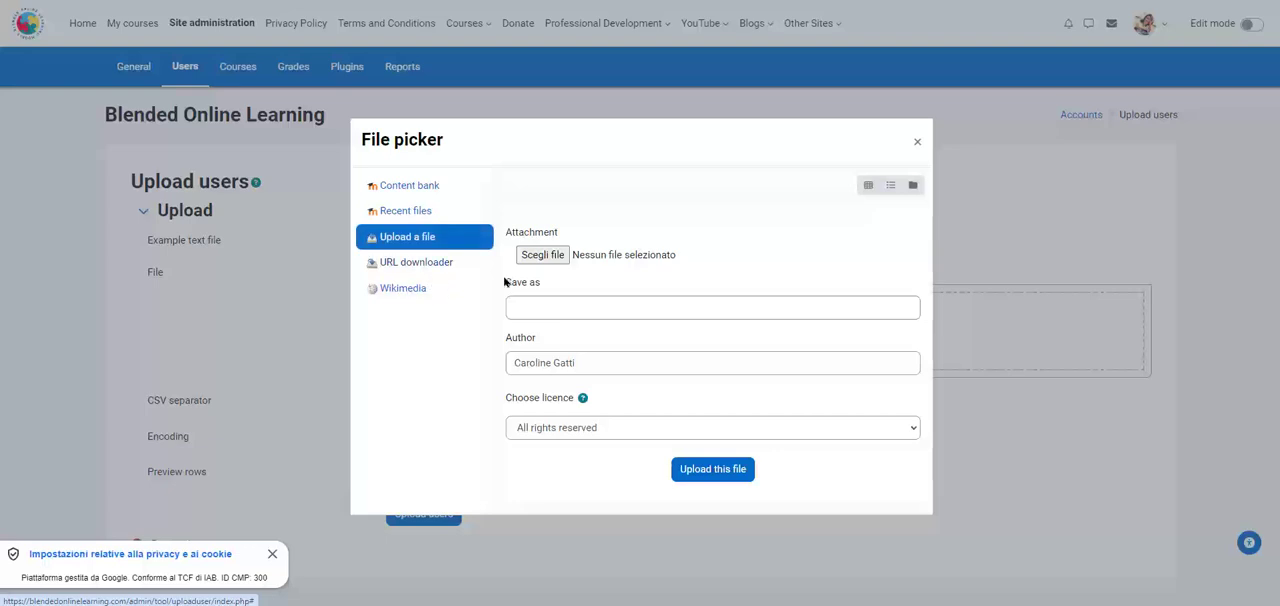
pyautogui.click(540, 255)
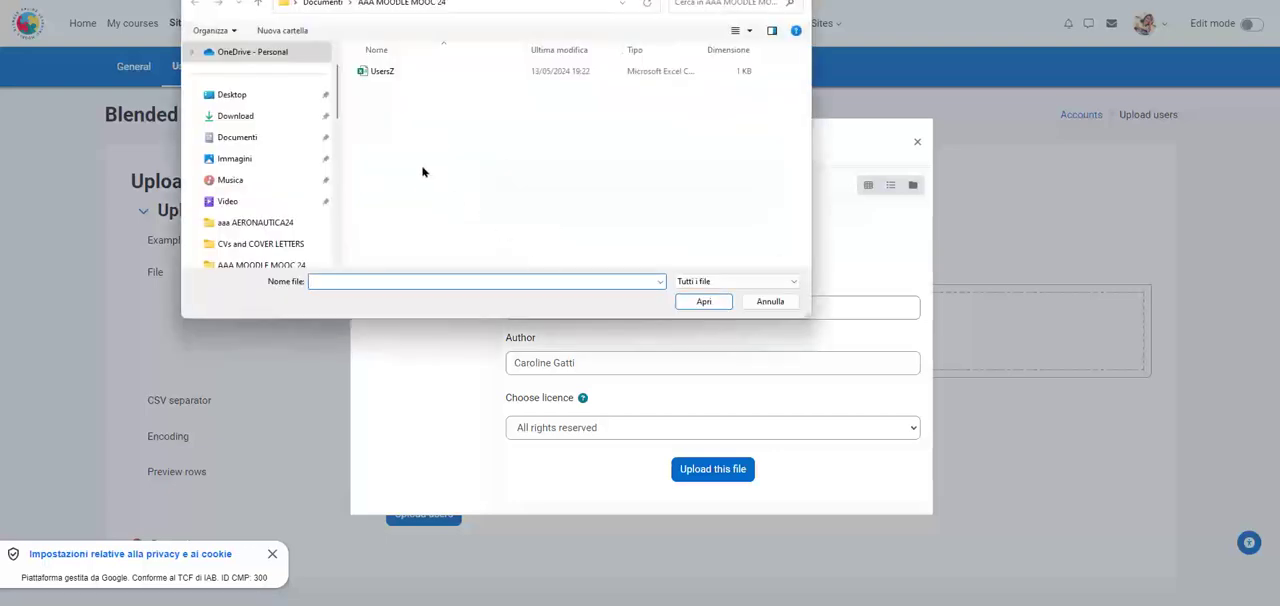
pyautogui.click(382, 72)
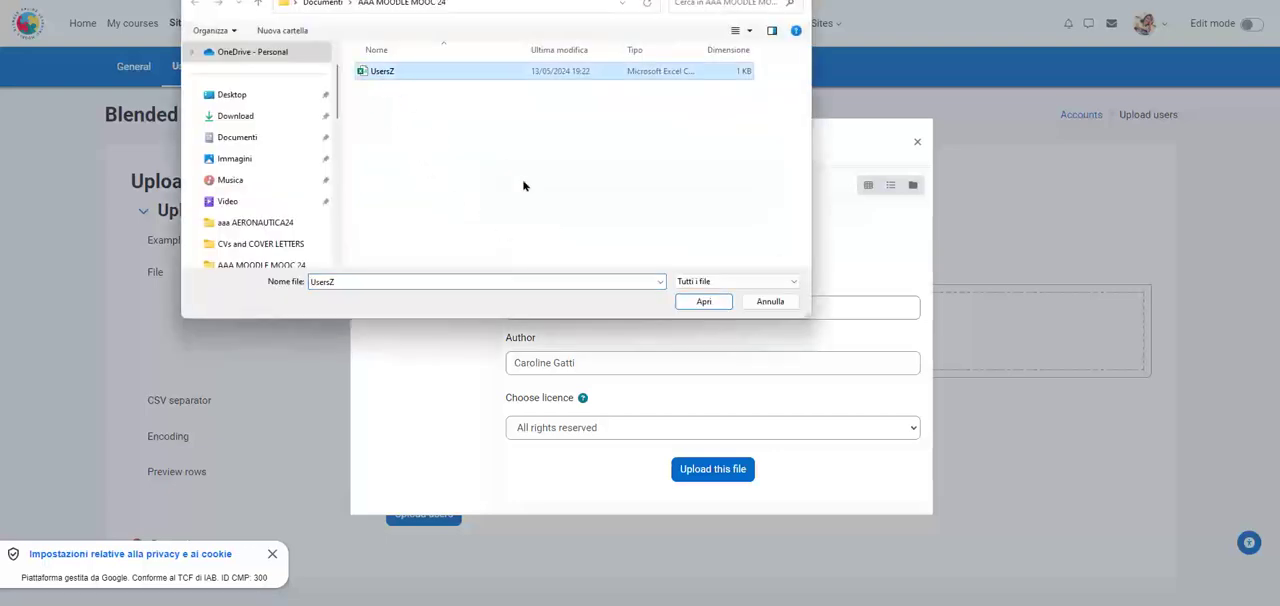
pyautogui.click(696, 304)
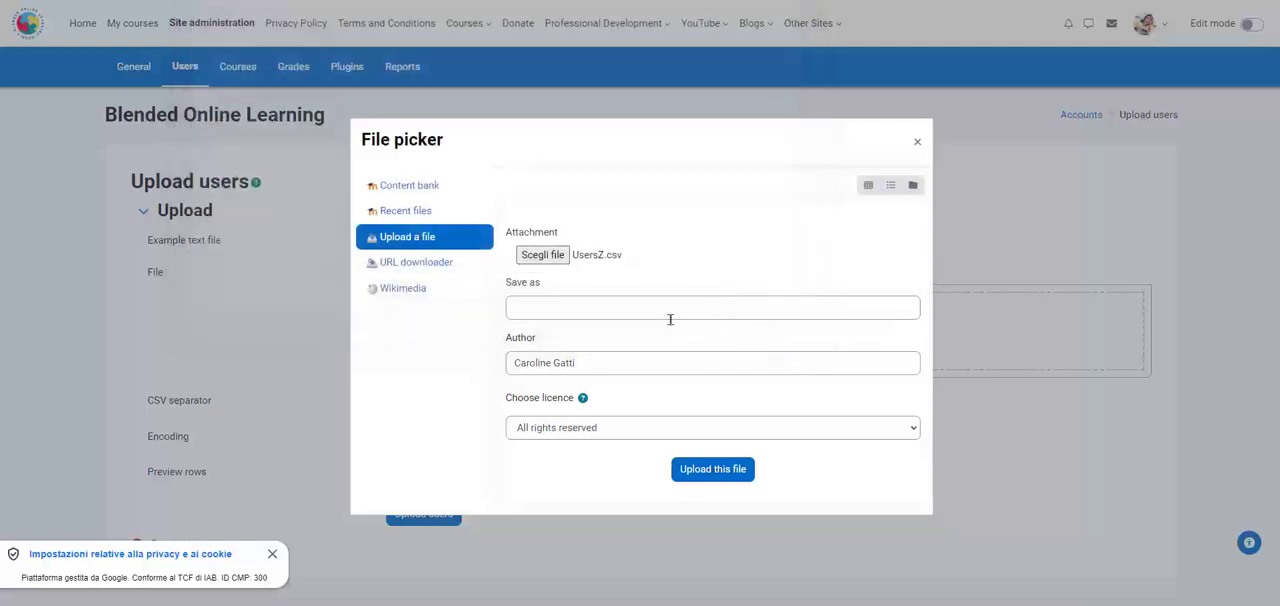
# Upload the attachment under the name Cohort012024 and submit the CSV file to open the upload users preview.
pyautogui.click(668, 314)
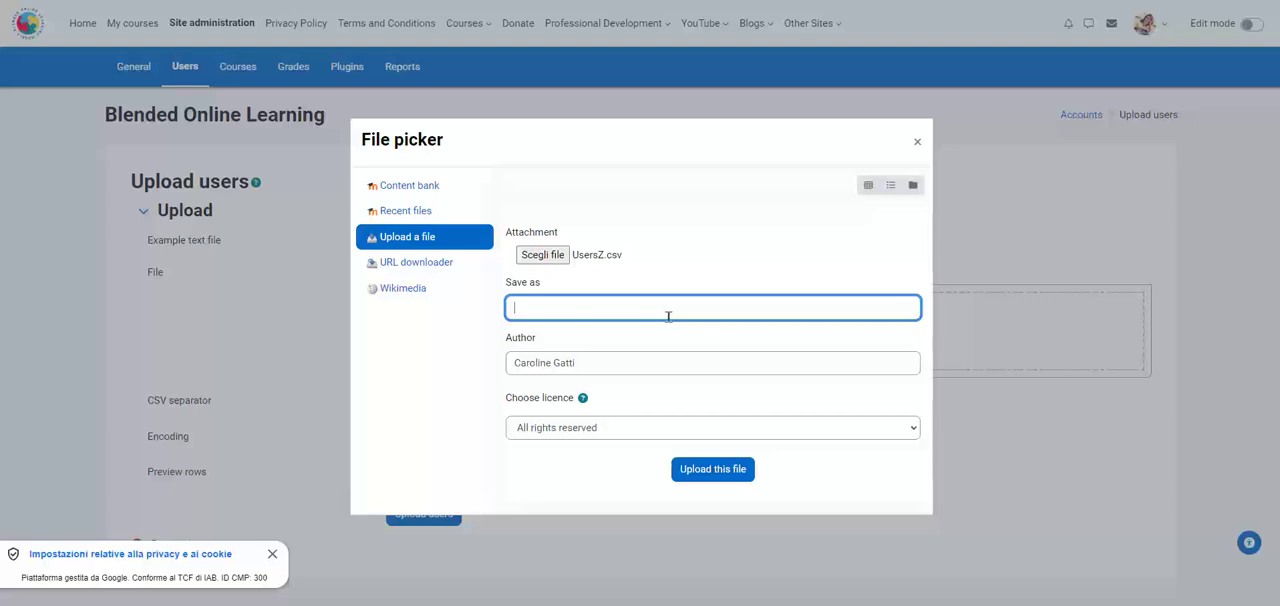
pyautogui.write('Chort012024')
pyautogui.click(521, 308)
pyautogui.write('o')
pyautogui.click(714, 470)
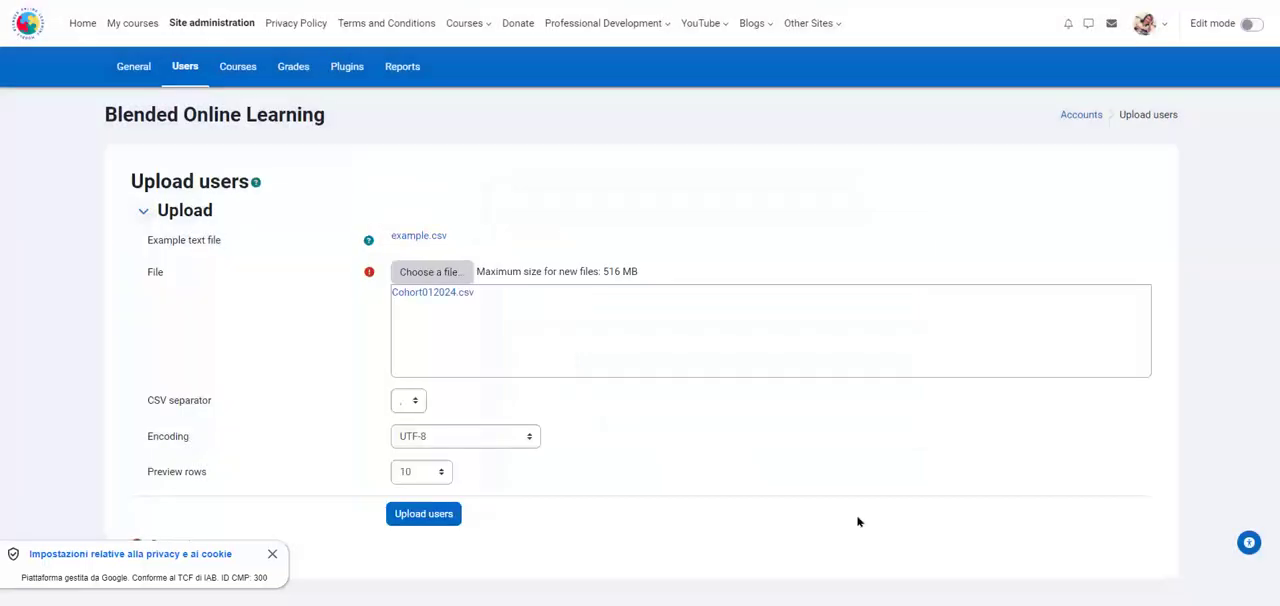
pyautogui.click(425, 527)
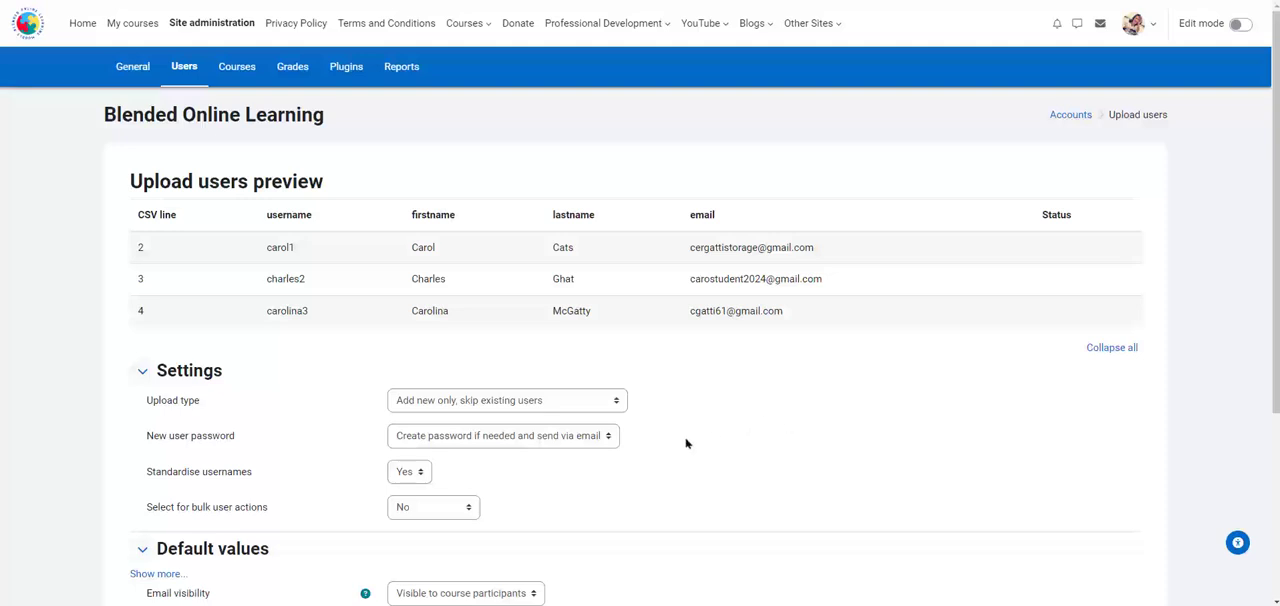
# Review the upload settings and examine the available choices for Select for bulk user actions, leaving it at No.
pyautogui.scroll(-1, 686, 443)
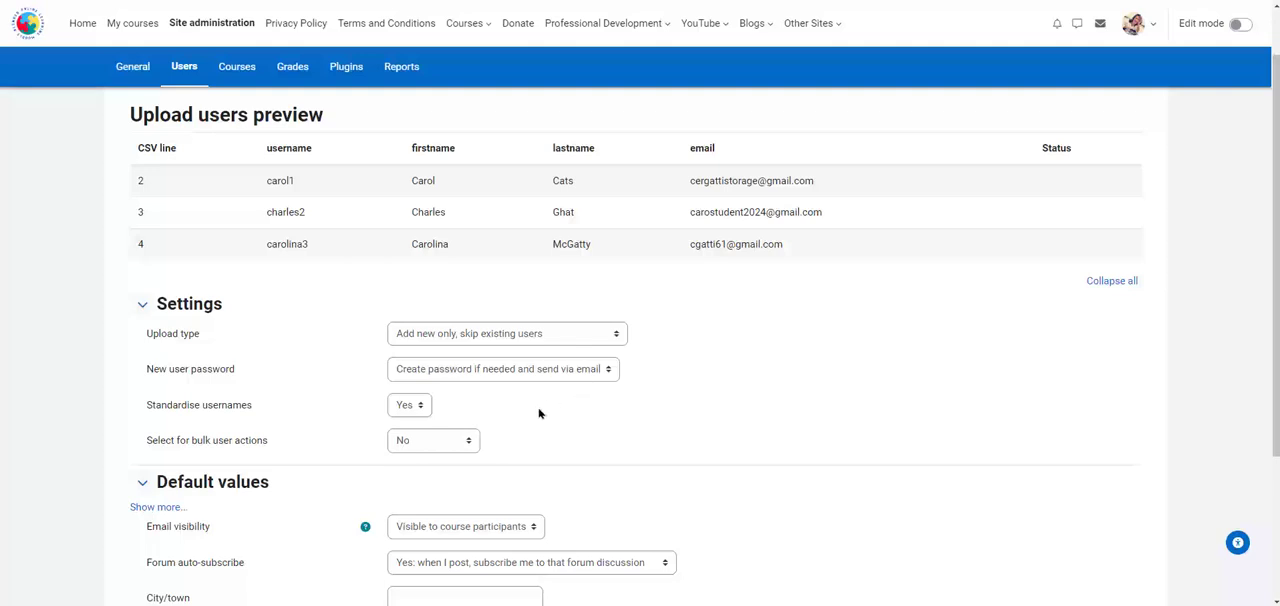
pyautogui.click(469, 444)
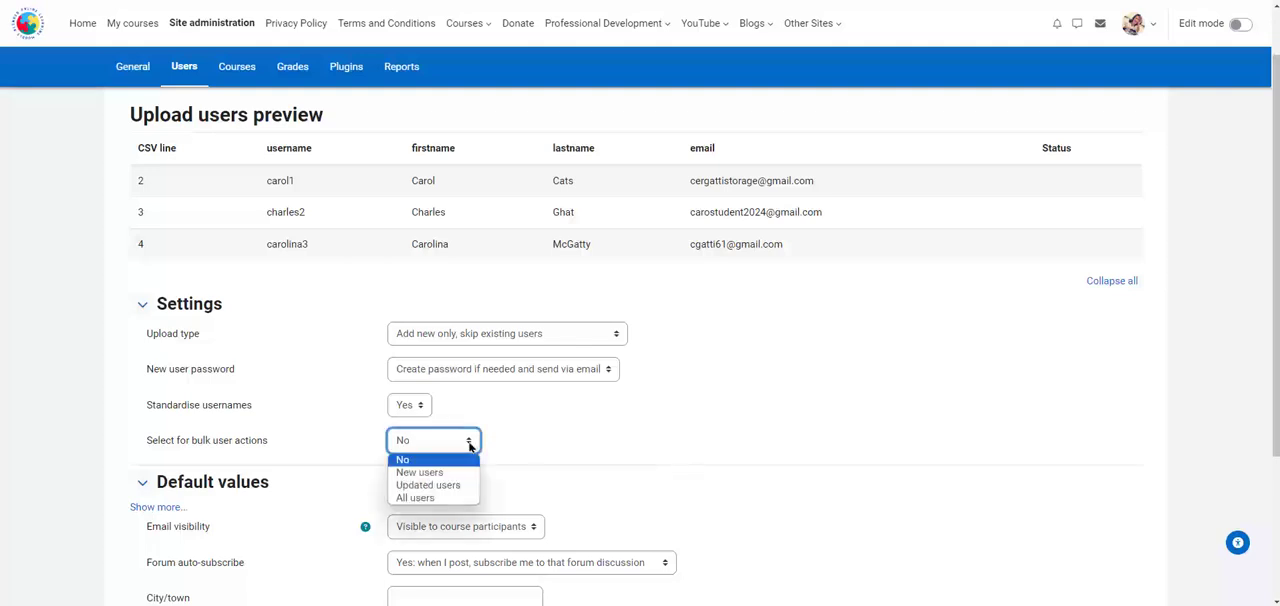
pyautogui.click(469, 444)
pyautogui.click(469, 445)
pyautogui.click(469, 444)
pyautogui.click(611, 447)
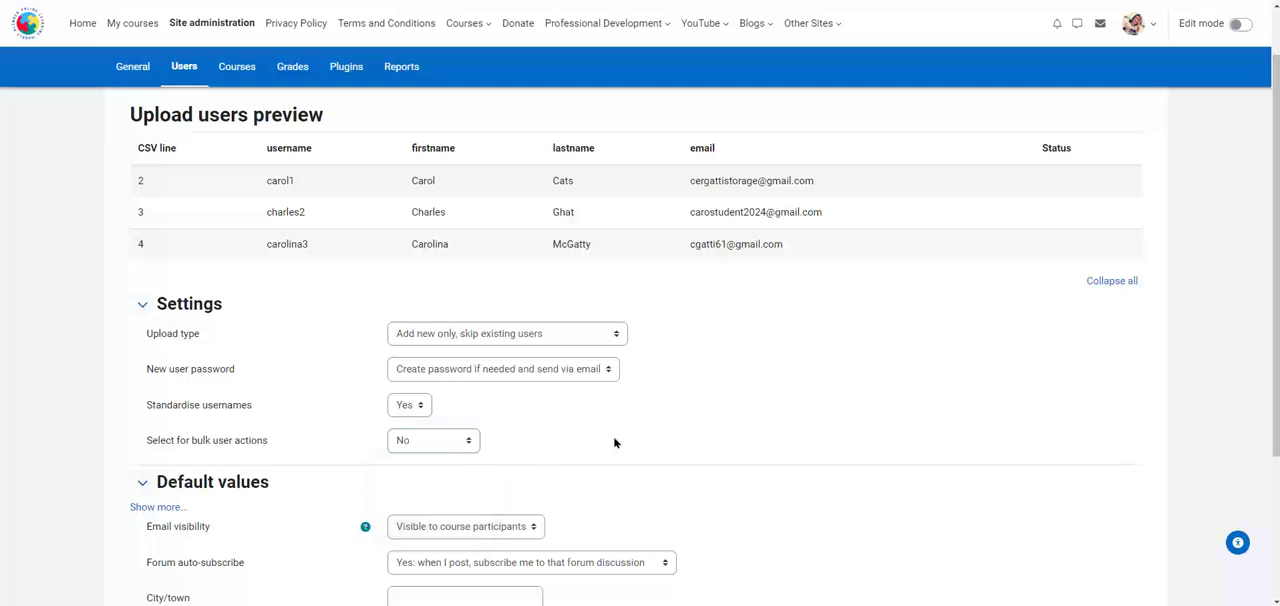
# Upload the previewed CSV users with the default values kept, and continue past the upload results.
pyautogui.scroll(-3, 613, 436)
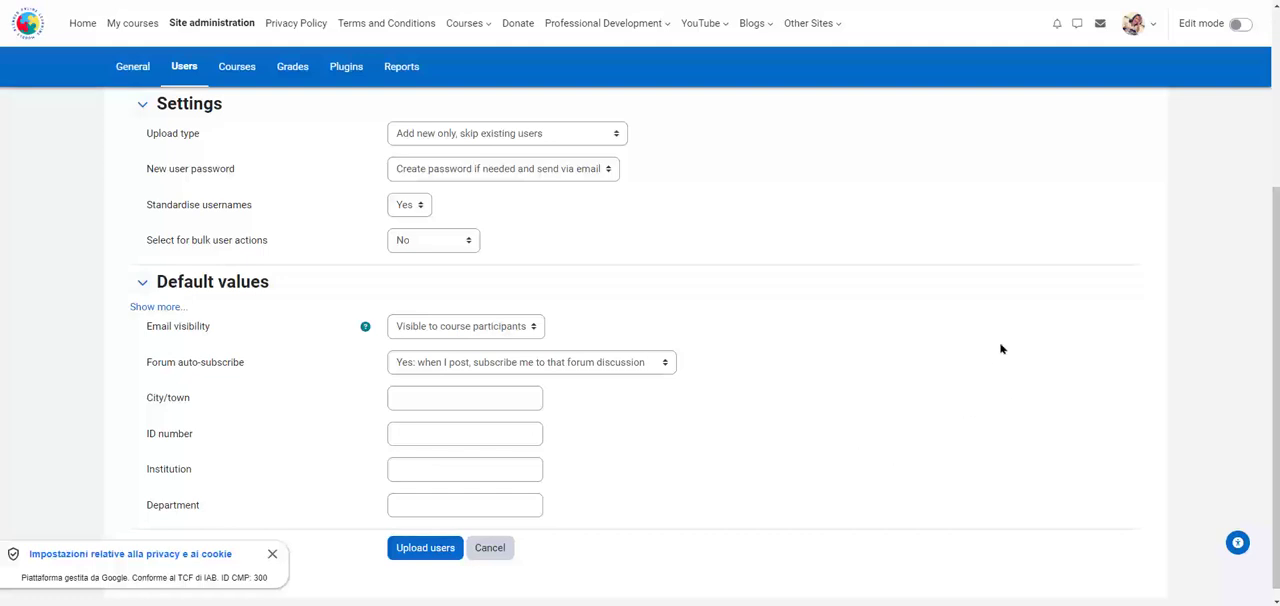
pyautogui.scroll(-1, 994, 358)
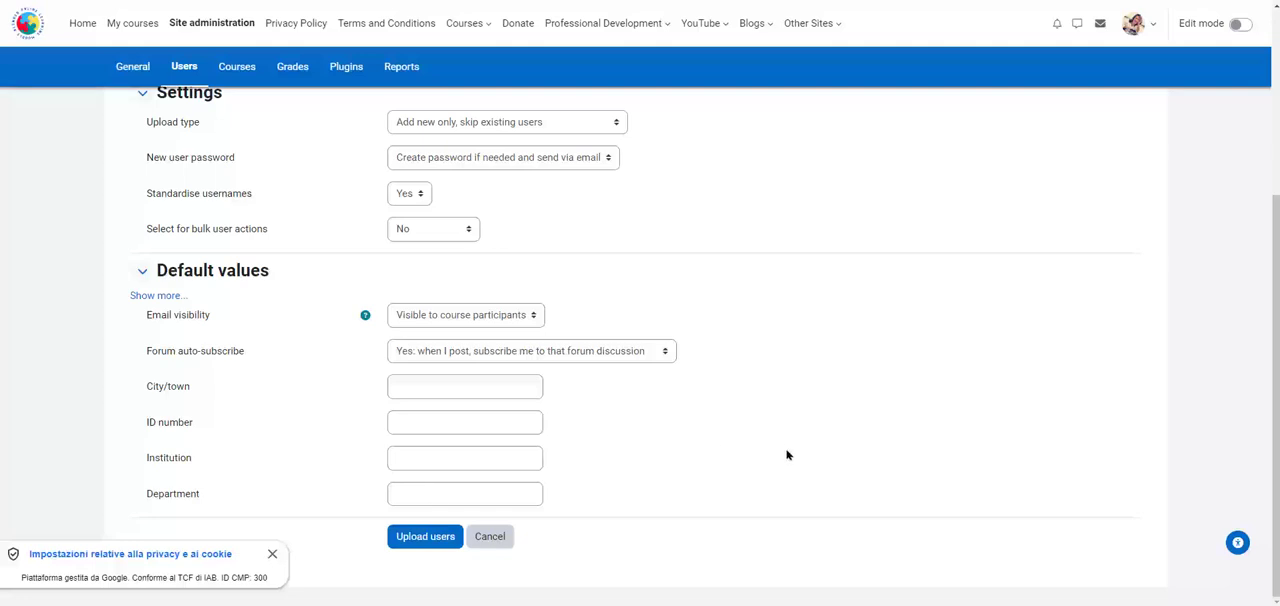
pyautogui.click(423, 546)
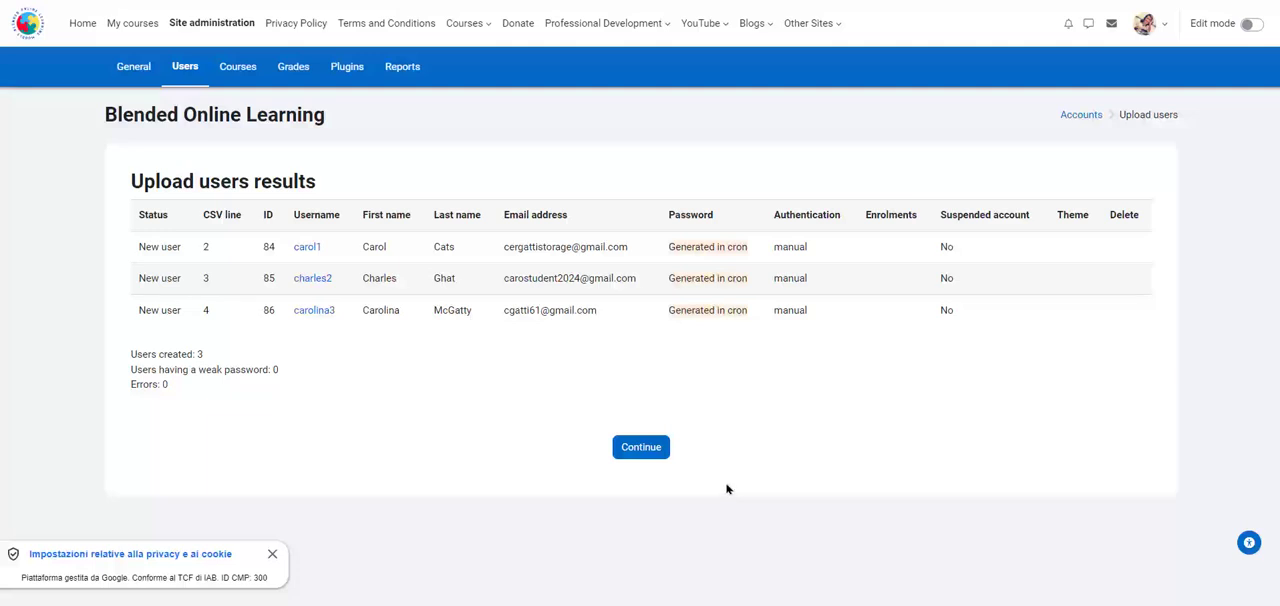
pyautogui.click(640, 450)
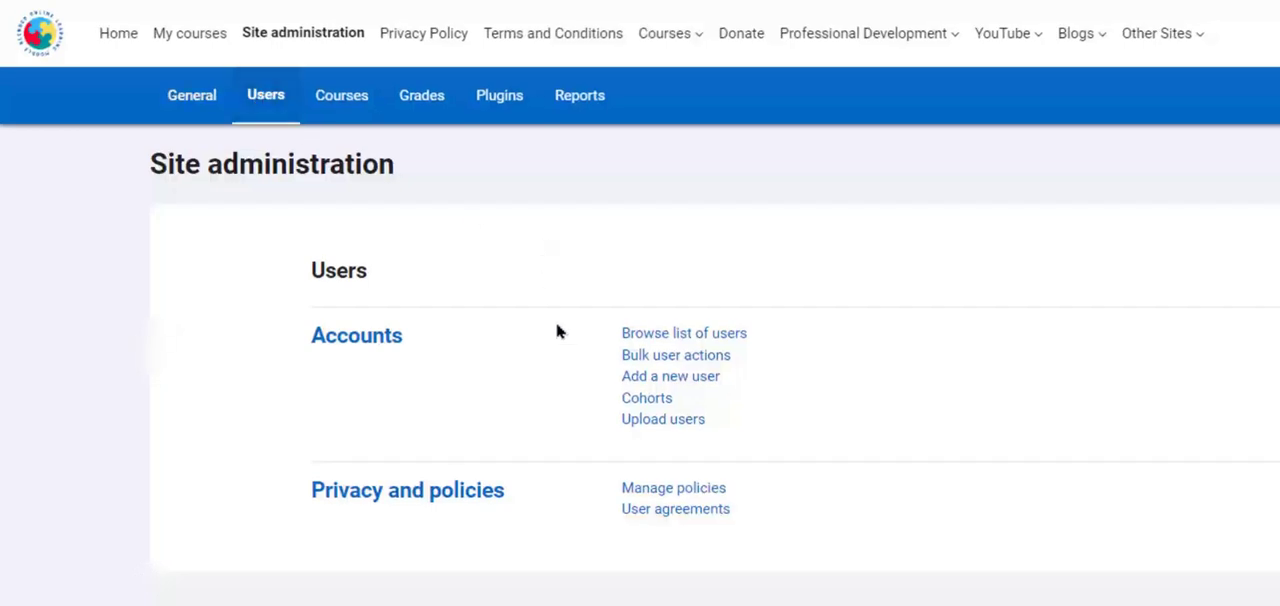
# Start a new cohort from the Cohorts page in site administration and name it "01 Cohort Senior English 2024".
pyautogui.click(660, 408)
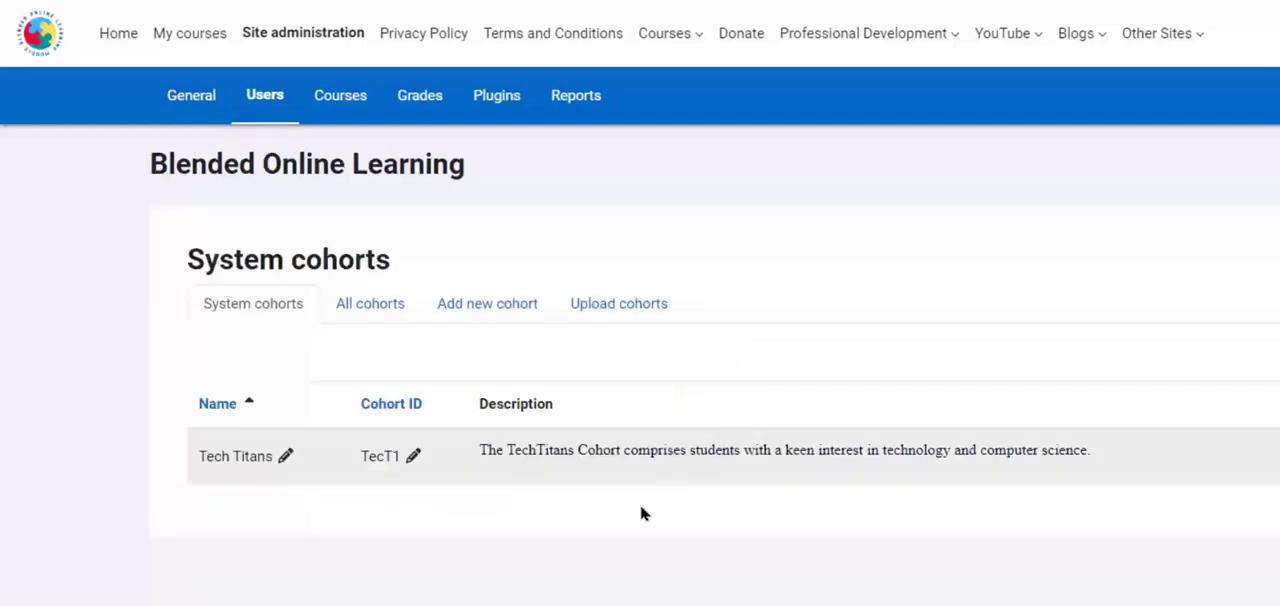
pyautogui.click(485, 306)
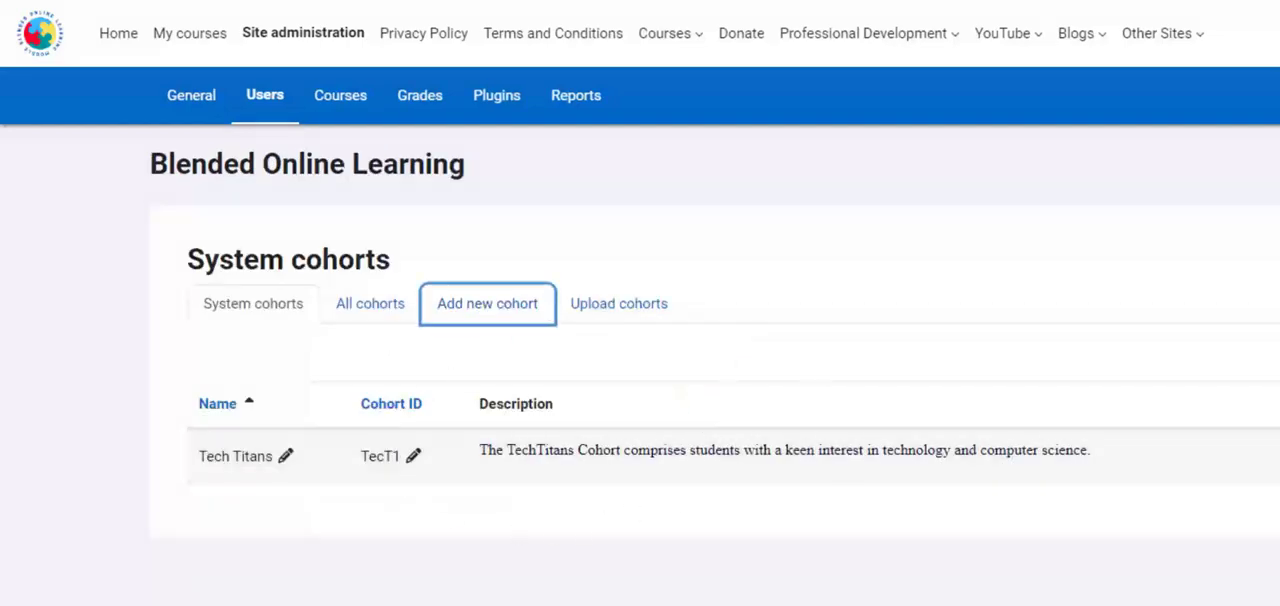
pyautogui.click(663, 360)
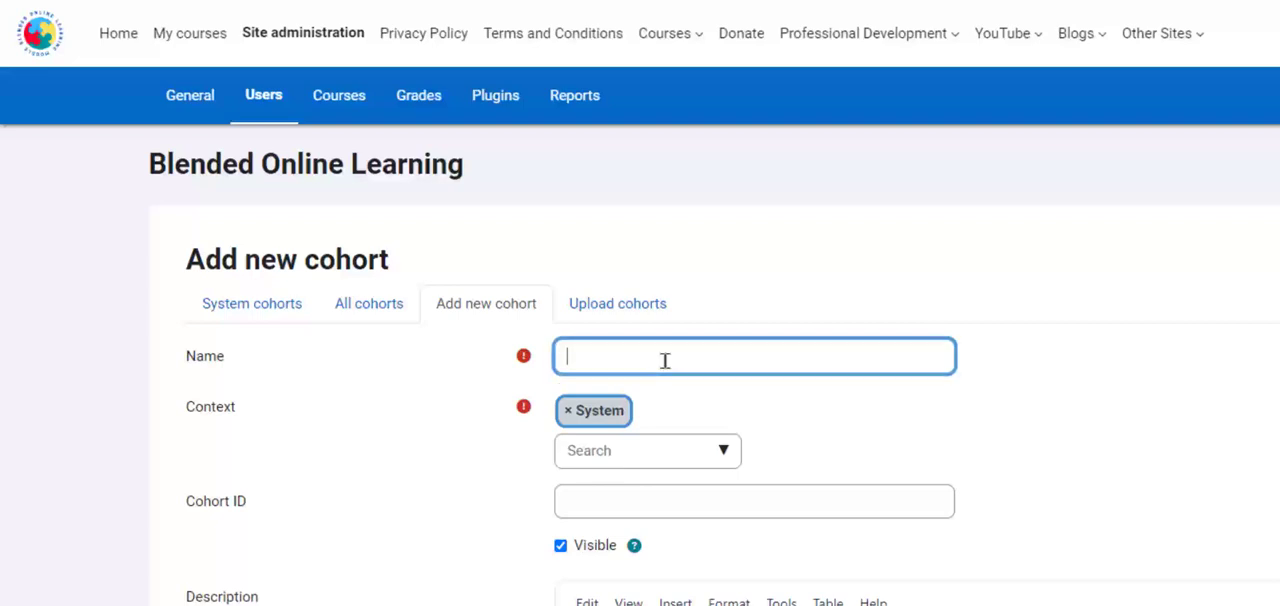
pyautogui.write('01')
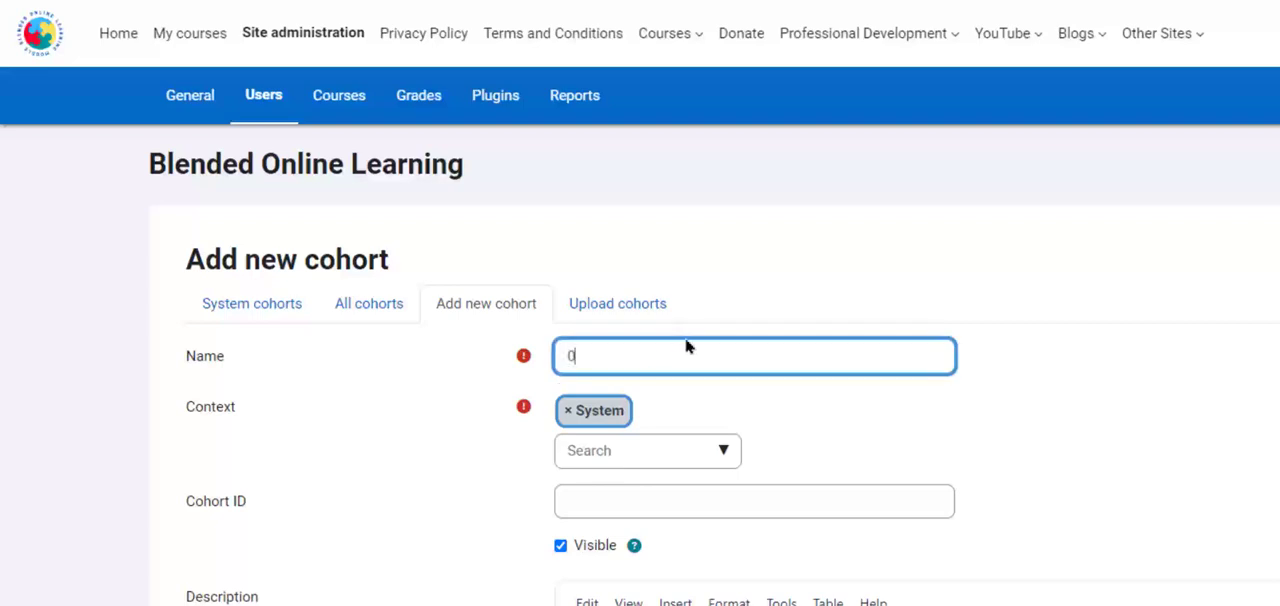
pyautogui.write(' Chort')
pyautogui.press('BackSpace')
pyautogui.press('BackSpace')
pyautogui.press('BackSpace')
pyautogui.press('BackSpace')
pyautogui.write('ohort Senior')
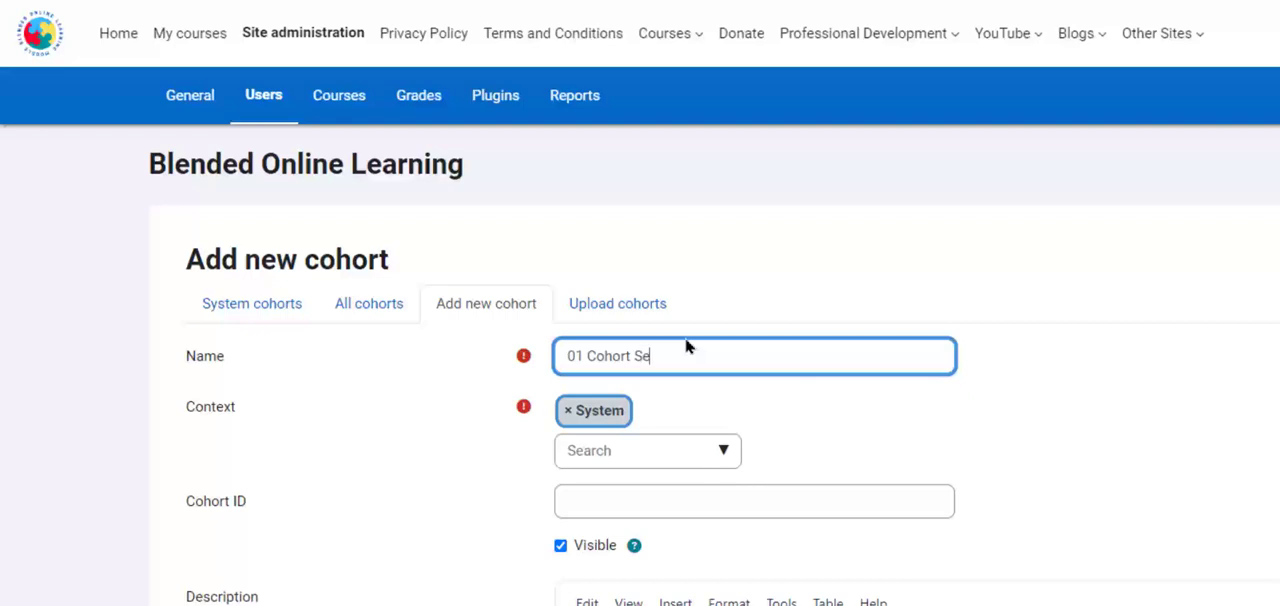
pyautogui.write(' English 2024')
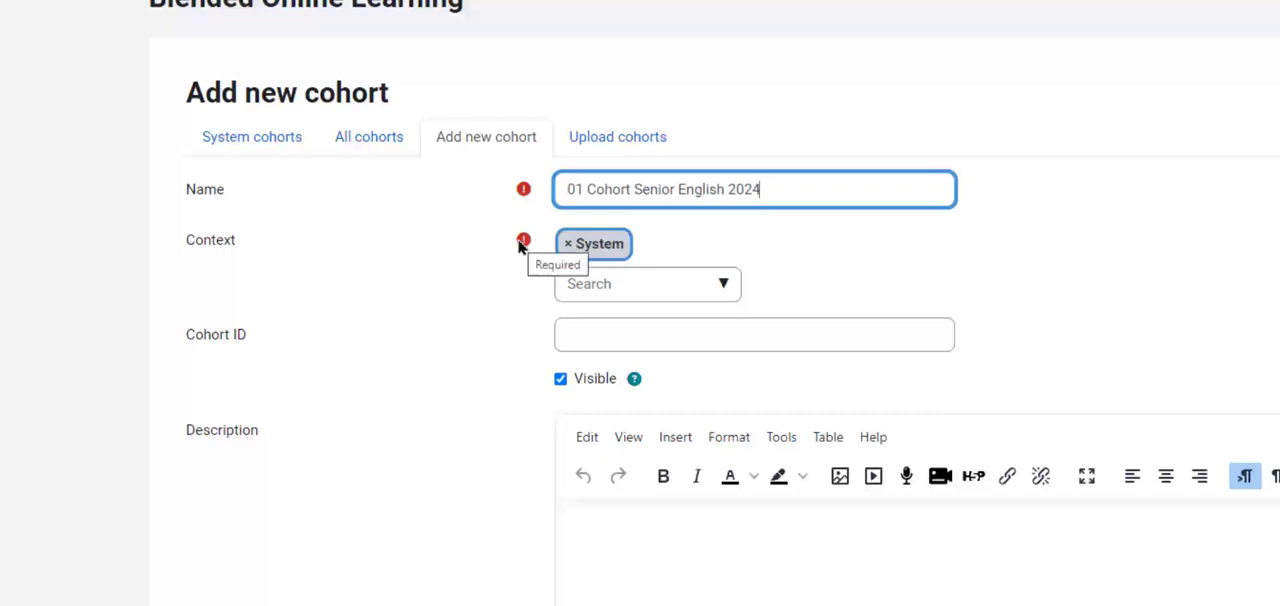
# Set the new cohort's context to General English and its cohort ID to 01SE2024.
pyautogui.click(724, 287)
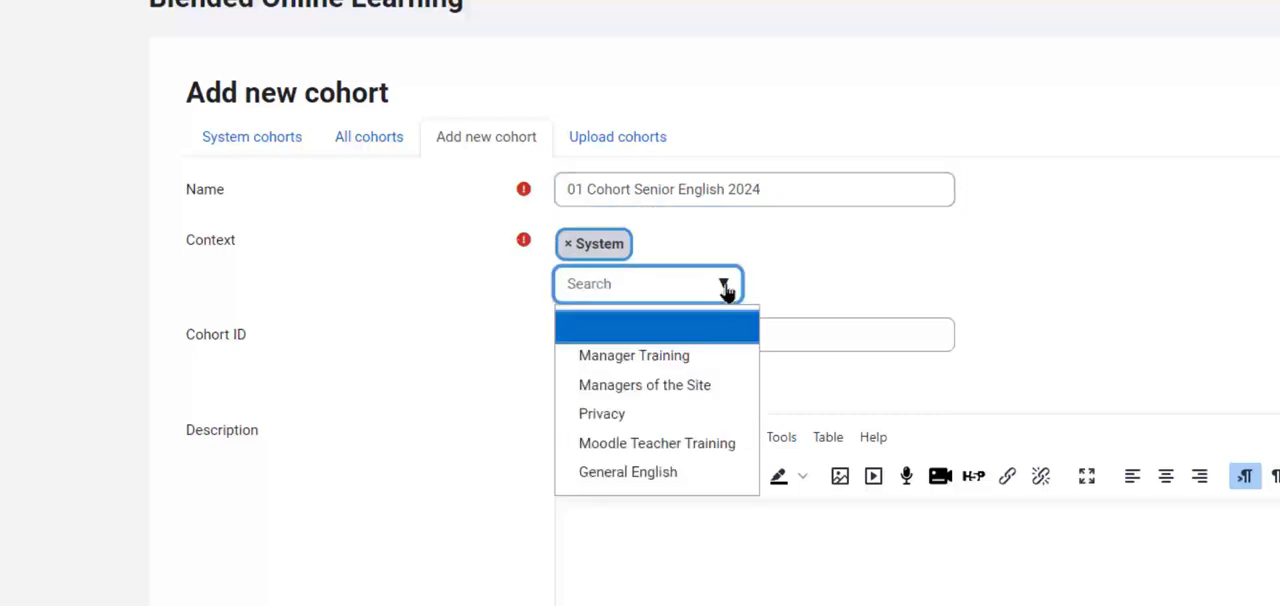
pyautogui.click(709, 471)
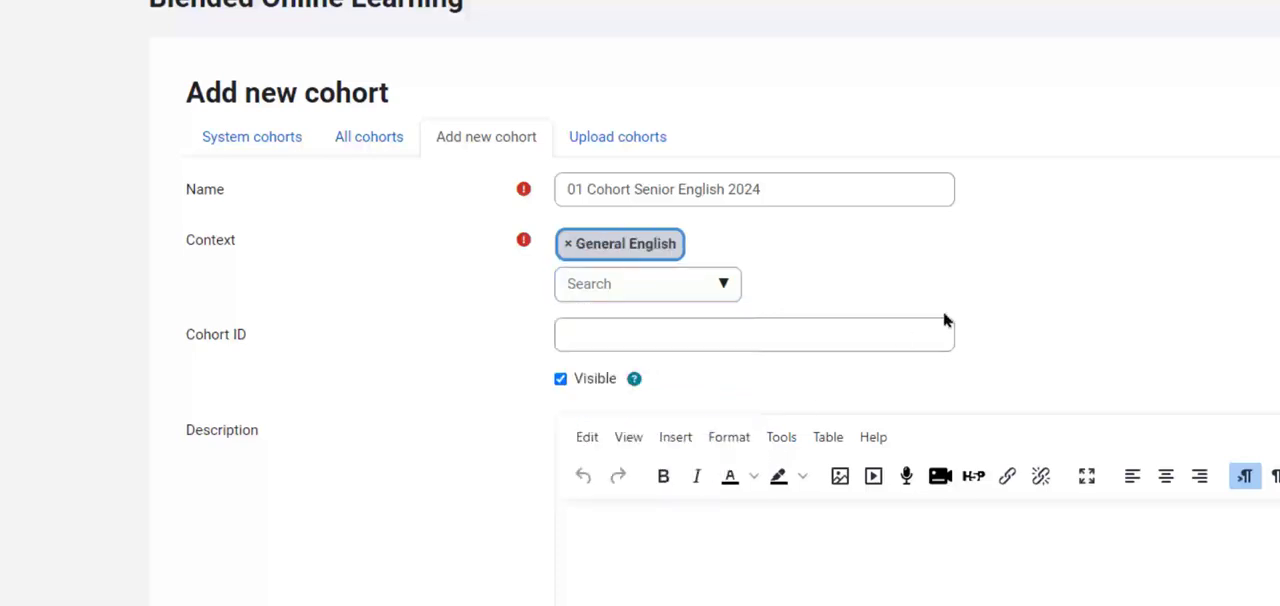
pyautogui.click(833, 336)
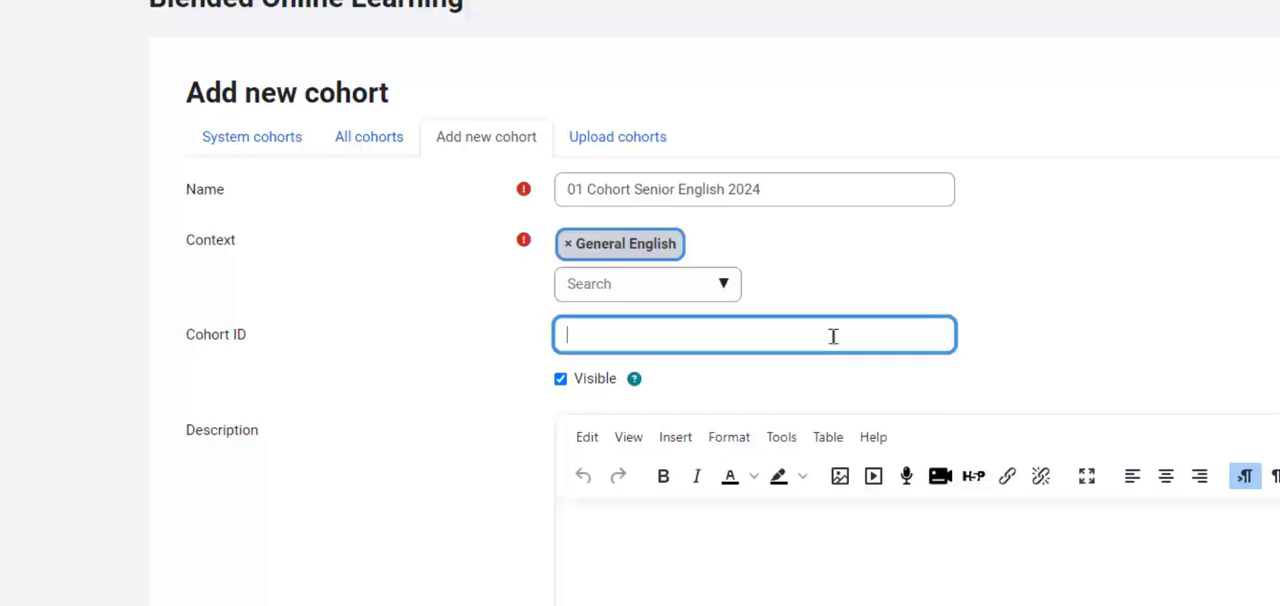
pyautogui.write('01SE2024')
# Enter the description "General English course for mature adults making use of technology to aid memorisation." and save the new cohort.
pyautogui.scroll(-2, 1177, 272)
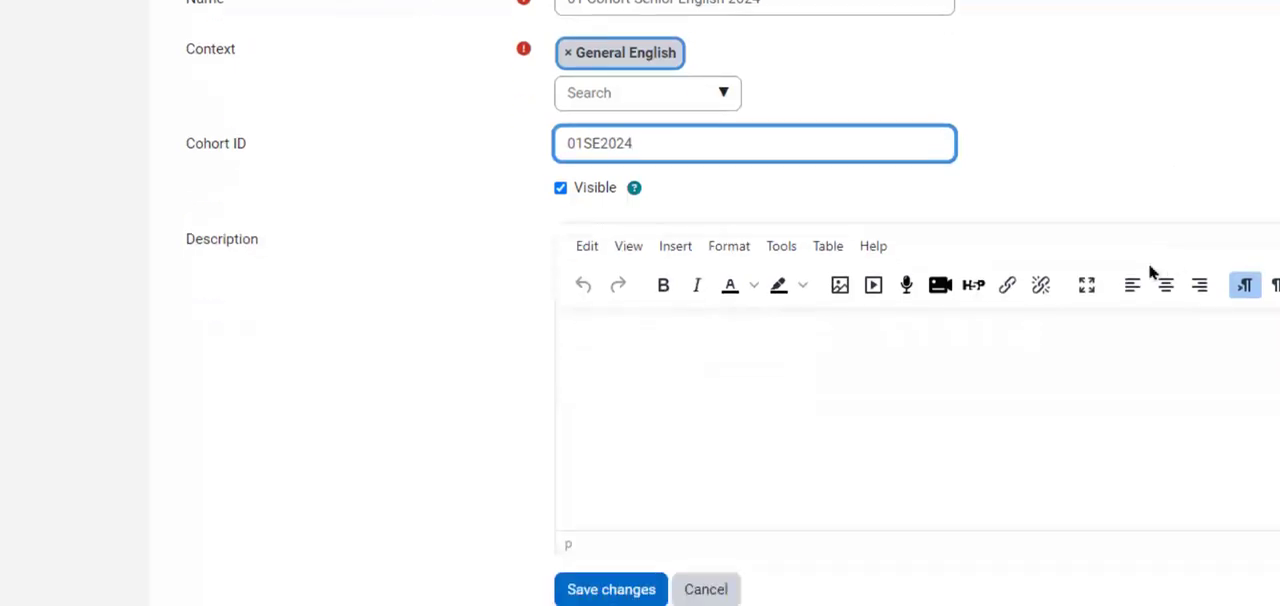
pyautogui.click(855, 358)
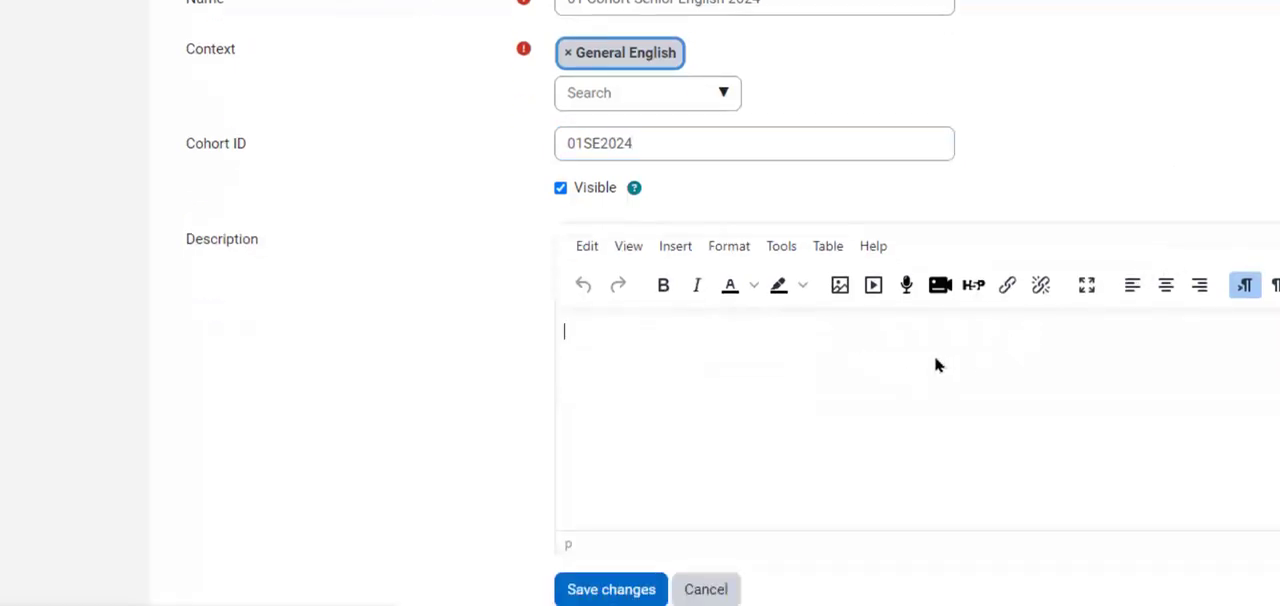
pyautogui.write('Geera')
pyautogui.press('BackSpace')
pyautogui.press('BackSpace')
pyautogui.press('BackSpace')
pyautogui.press('BackSpace')
pyautogui.write('ner')
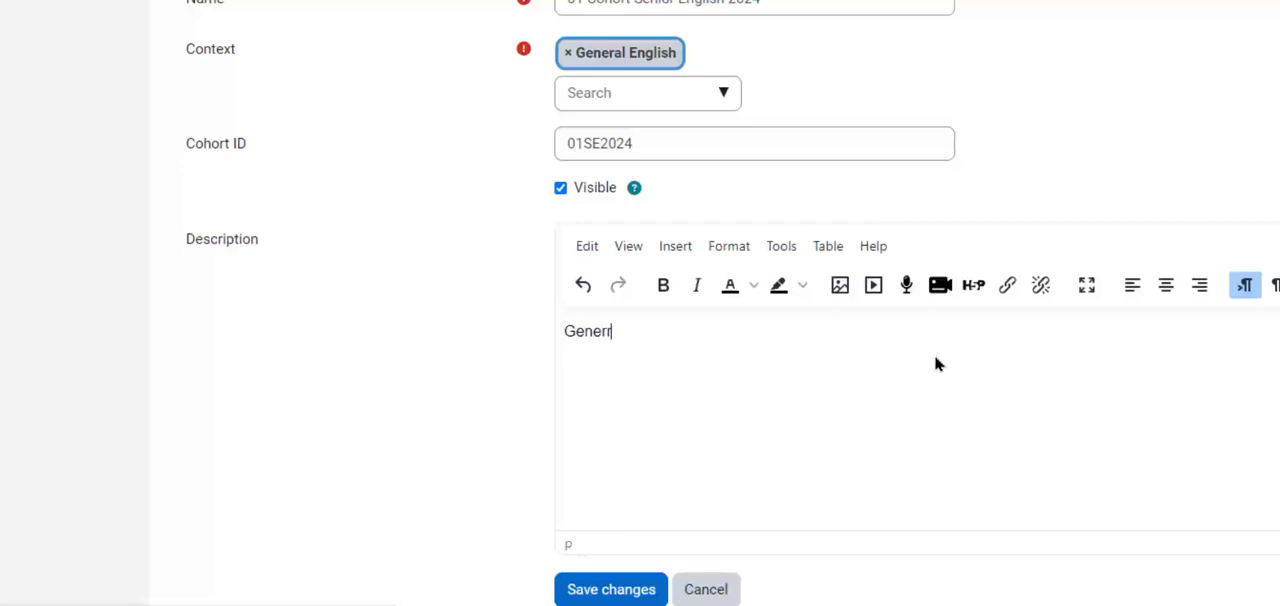
pyautogui.write('al English')
pyautogui.write('cou')
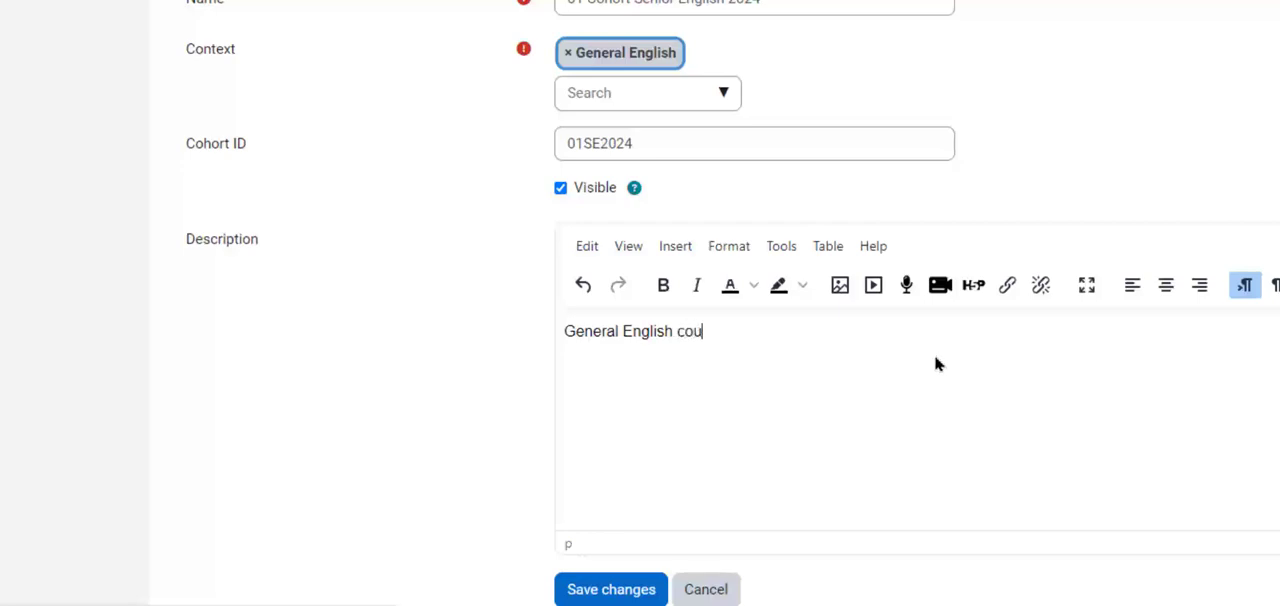
pyautogui.write('rse for mature ad')
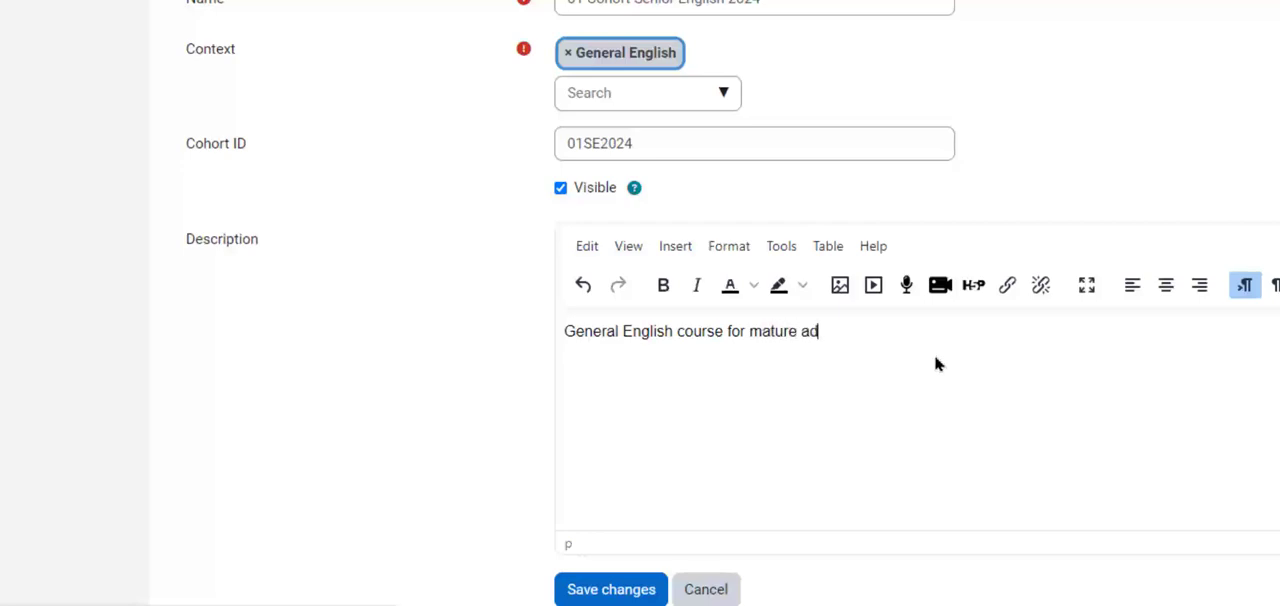
pyautogui.write('ults makin')
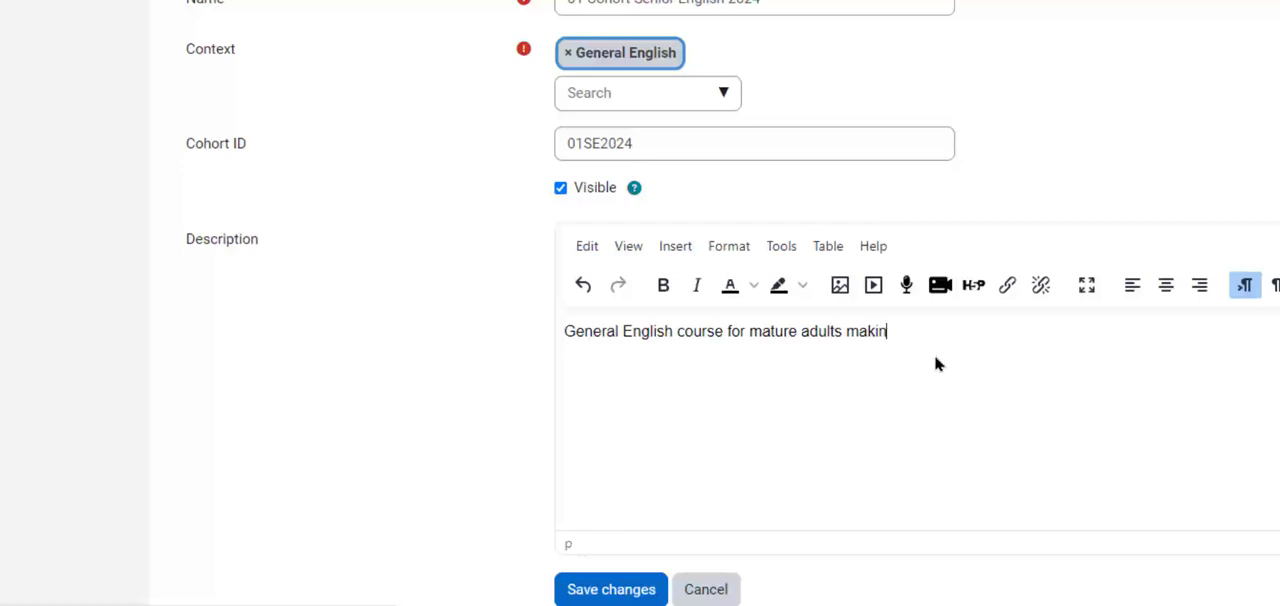
pyautogui.write('g use of technolo')
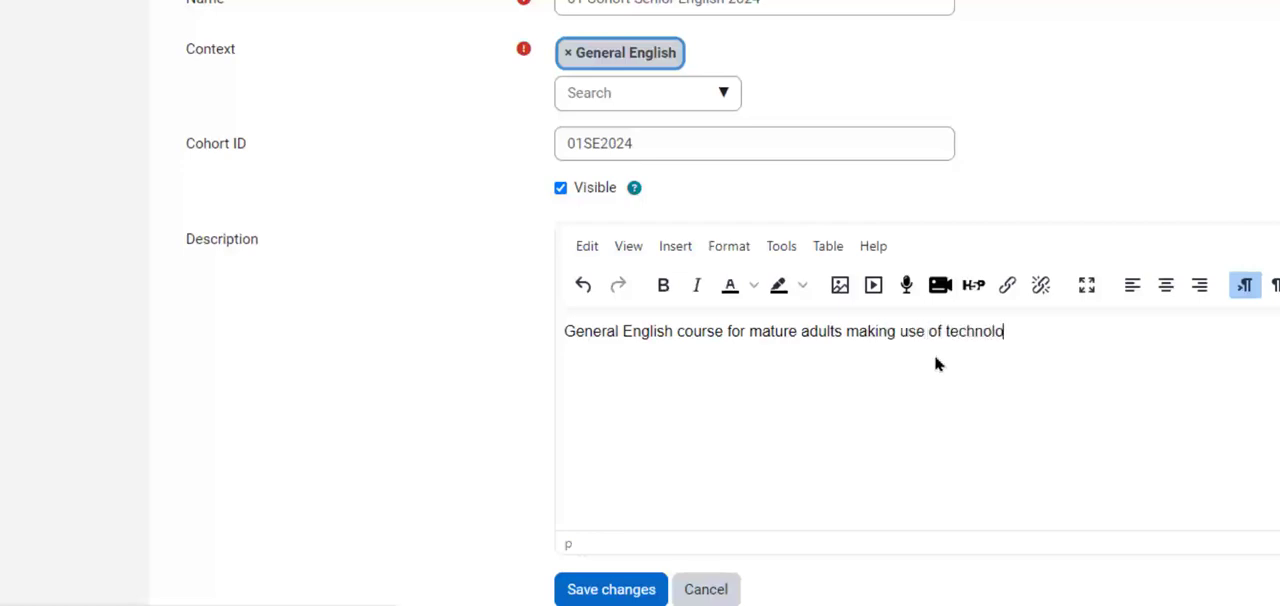
pyautogui.write('gy to aid meorisatio')
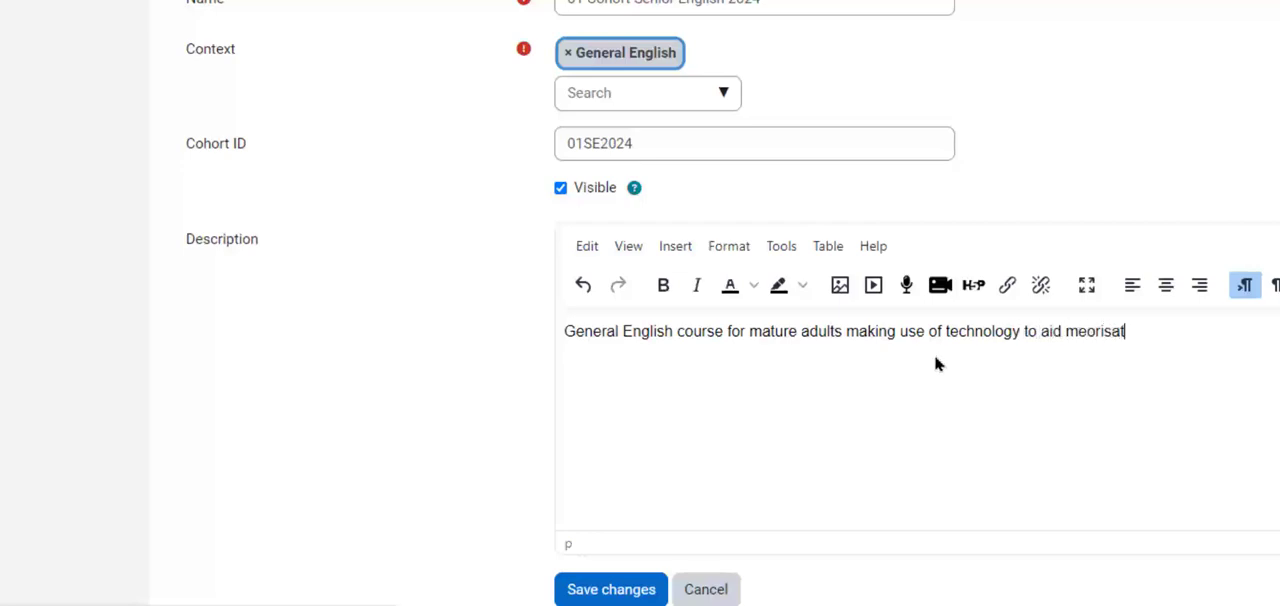
pyautogui.press('BackSpace')
pyautogui.press('BackSpace')
pyautogui.press('BackSpace')
pyautogui.press('BackSpace')
pyautogui.press('BackSpace')
pyautogui.press('BackSpace')
pyautogui.press('BackSpace')
pyautogui.press('BackSpace')
pyautogui.write('morisation.')
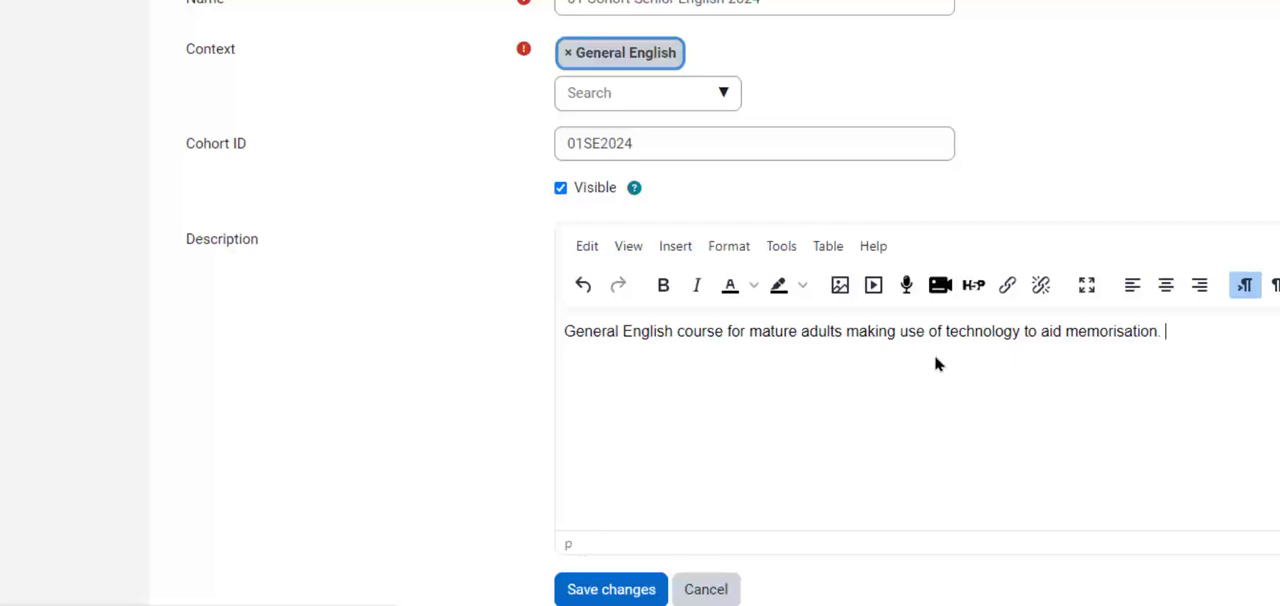
pyautogui.scroll(-1, 740, 400)
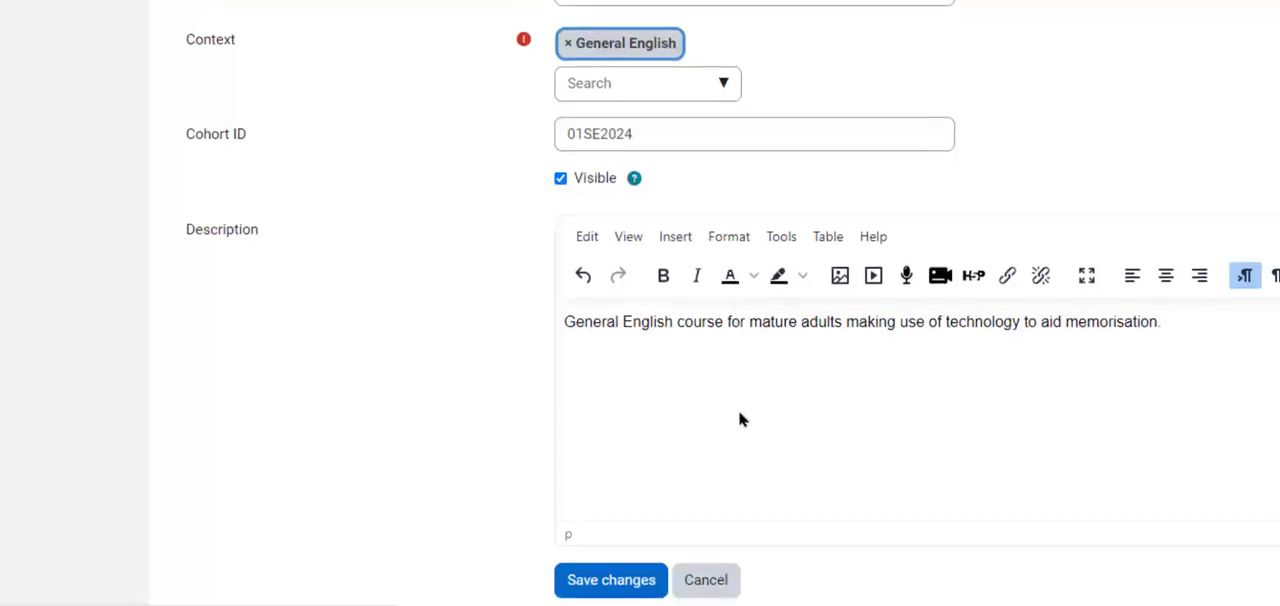
pyautogui.click(605, 594)
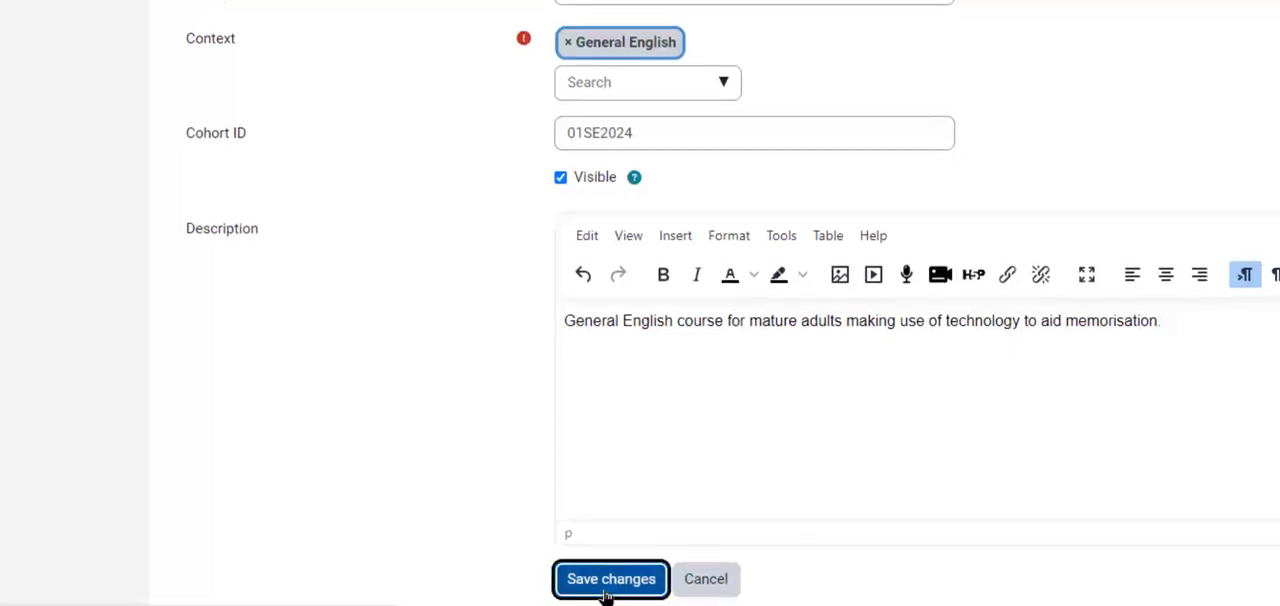